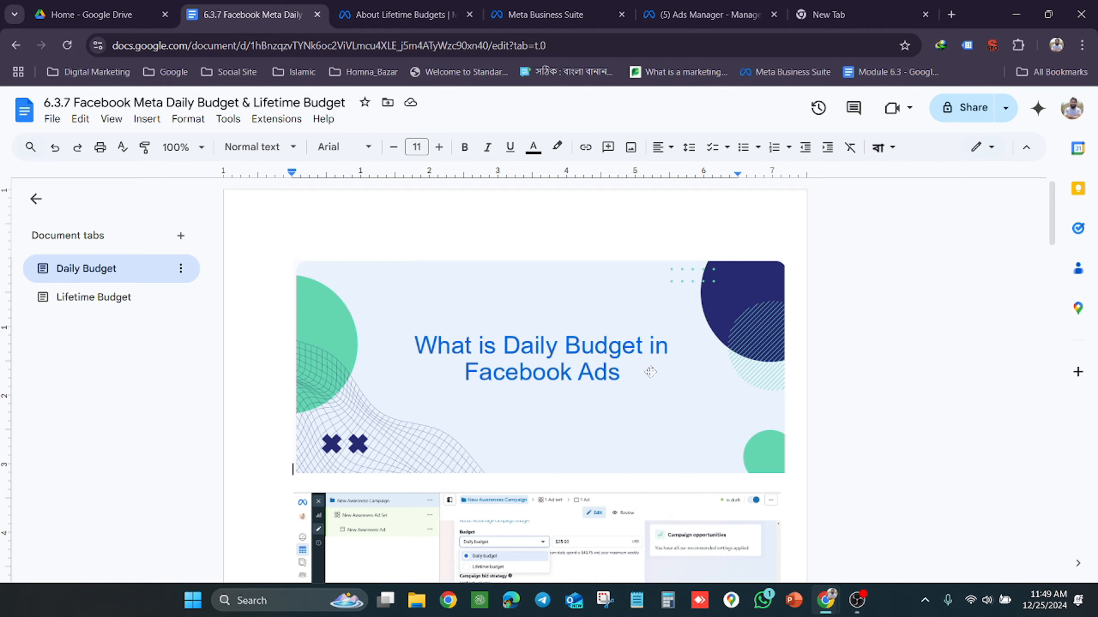
# Look over the Daily Budget document's title banner and its screenshot of the campaign budget options
pyautogui.scroll(-6, 676, 363)
pyautogui.scroll(3, 650, 372)
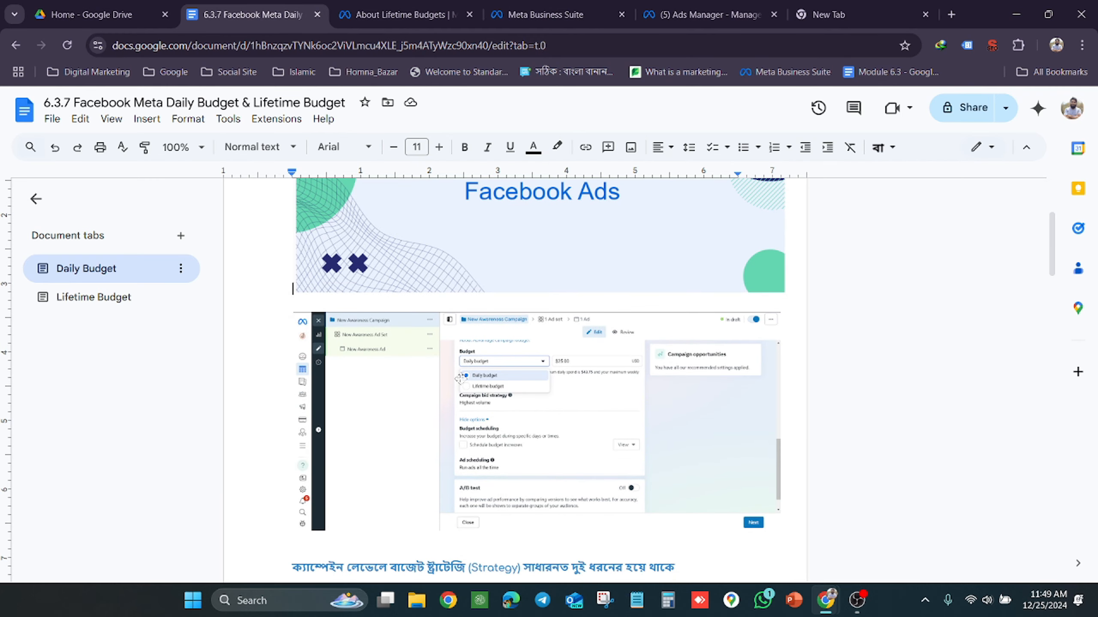
pyautogui.scroll(5, 459, 378)
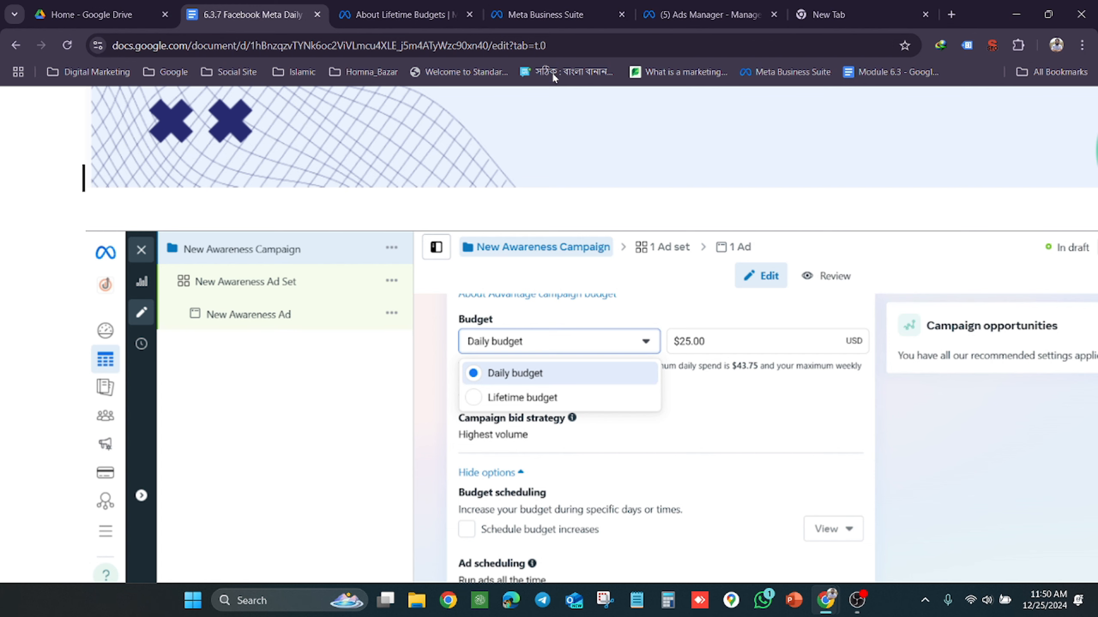
# Switch to Meta Business Suite and open Ads Manager for the Uperskill account
pyautogui.click(555, 6)
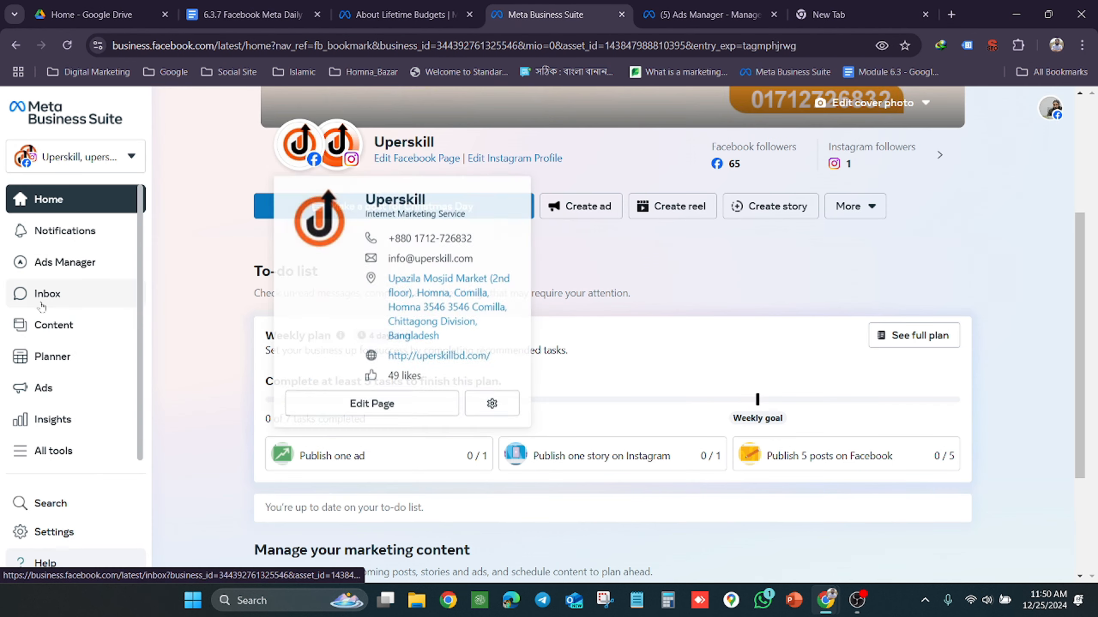
pyautogui.moveTo(69, 262)
pyautogui.click(202, 294)
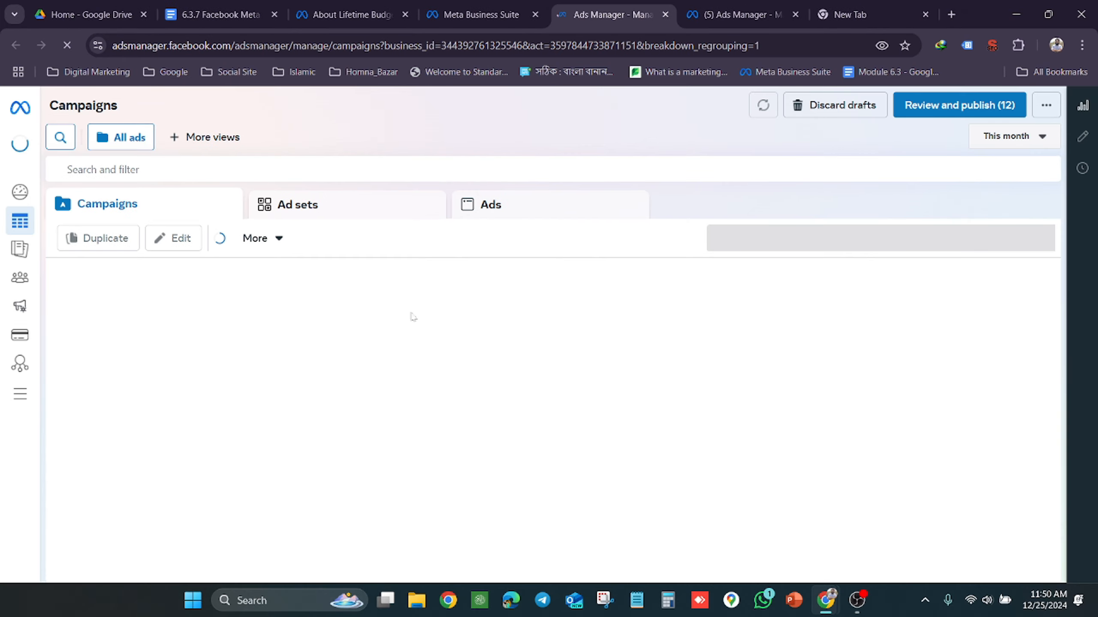
# Create a new auction campaign with the Awareness objective
pyautogui.click(78, 245)
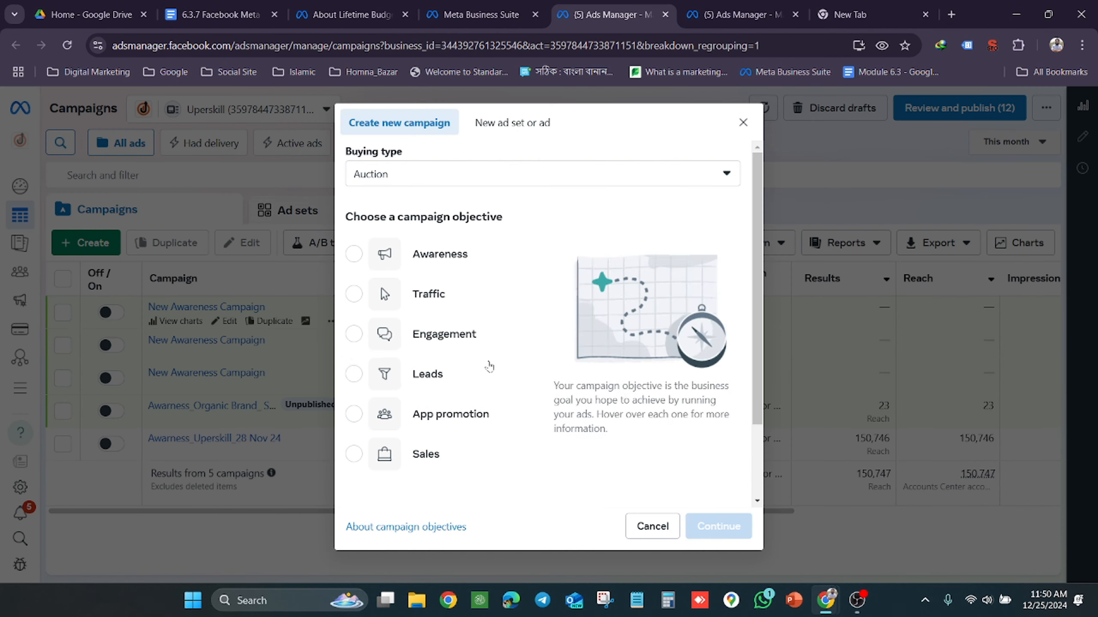
pyautogui.click(354, 258)
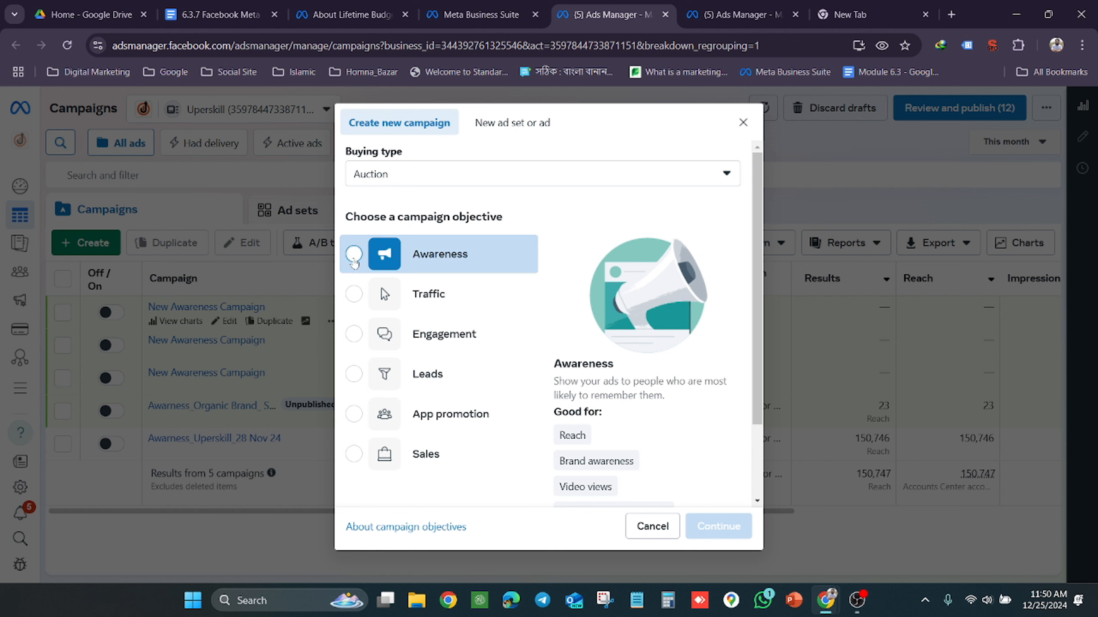
pyautogui.click(719, 527)
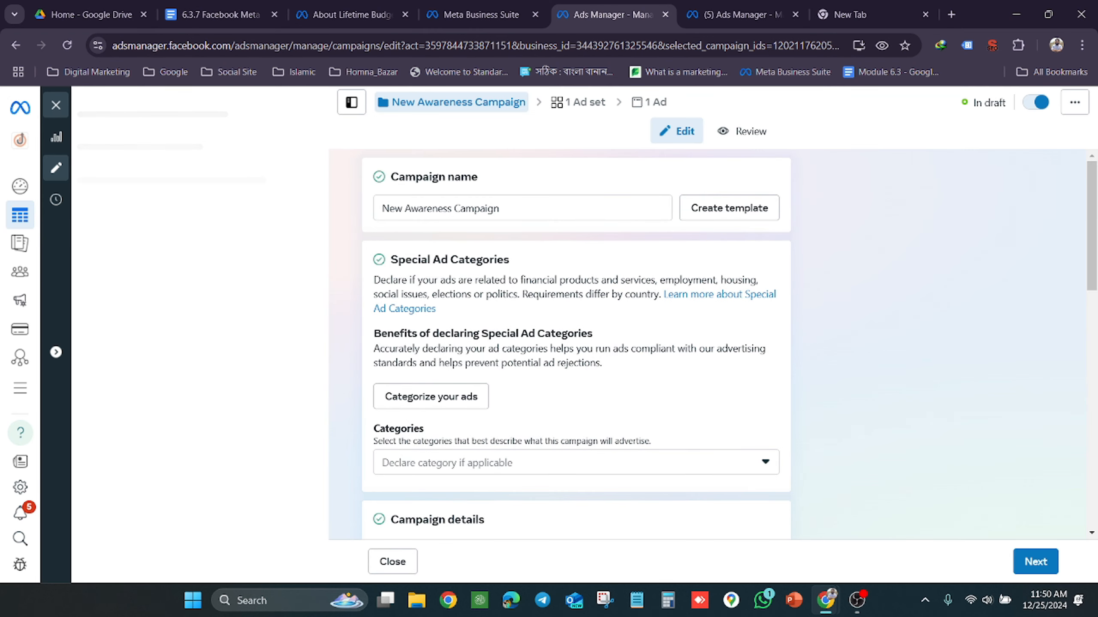
# Review the new campaign's Advantage campaign budget settings and the Budget & schedule section of New Awareness Ad Set
pyautogui.scroll(-10, 551, 348)
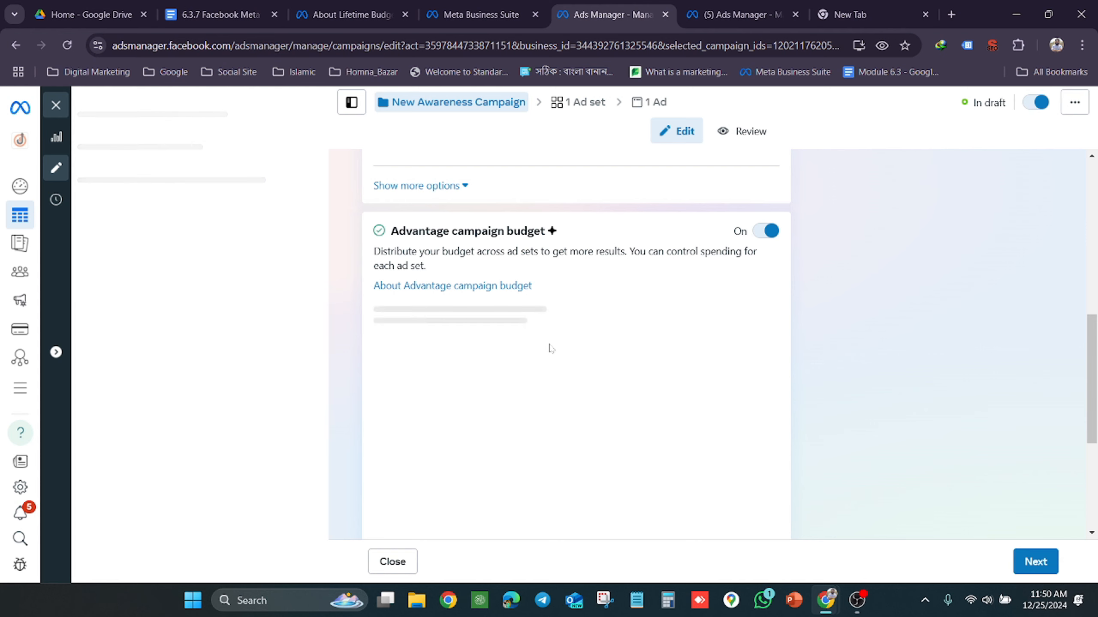
pyautogui.scroll(6, 549, 348)
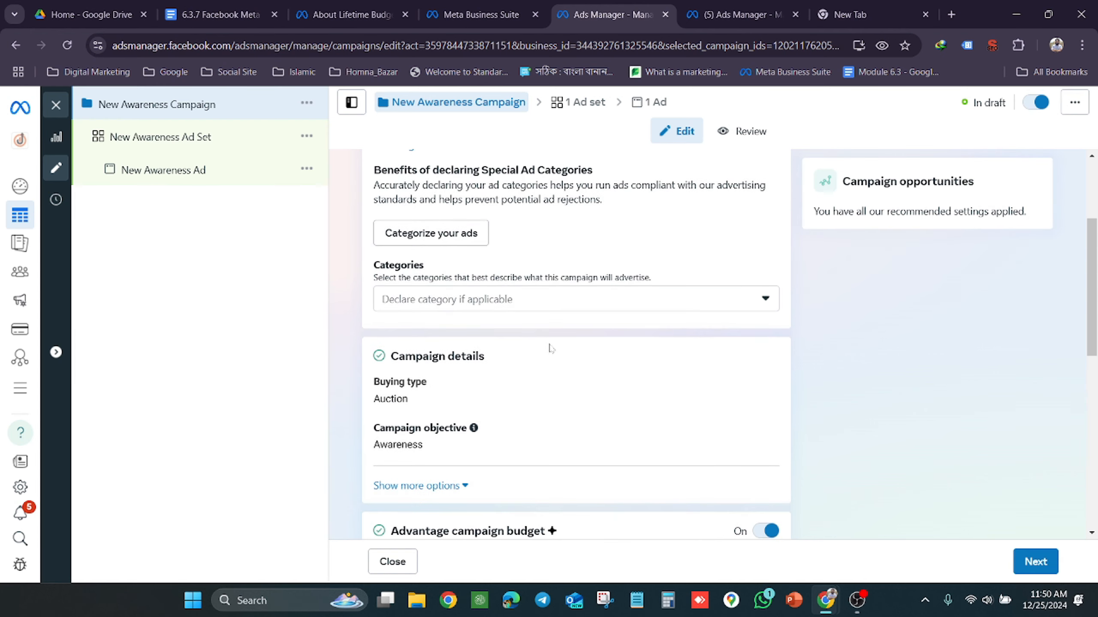
pyautogui.scroll(-5, 517, 363)
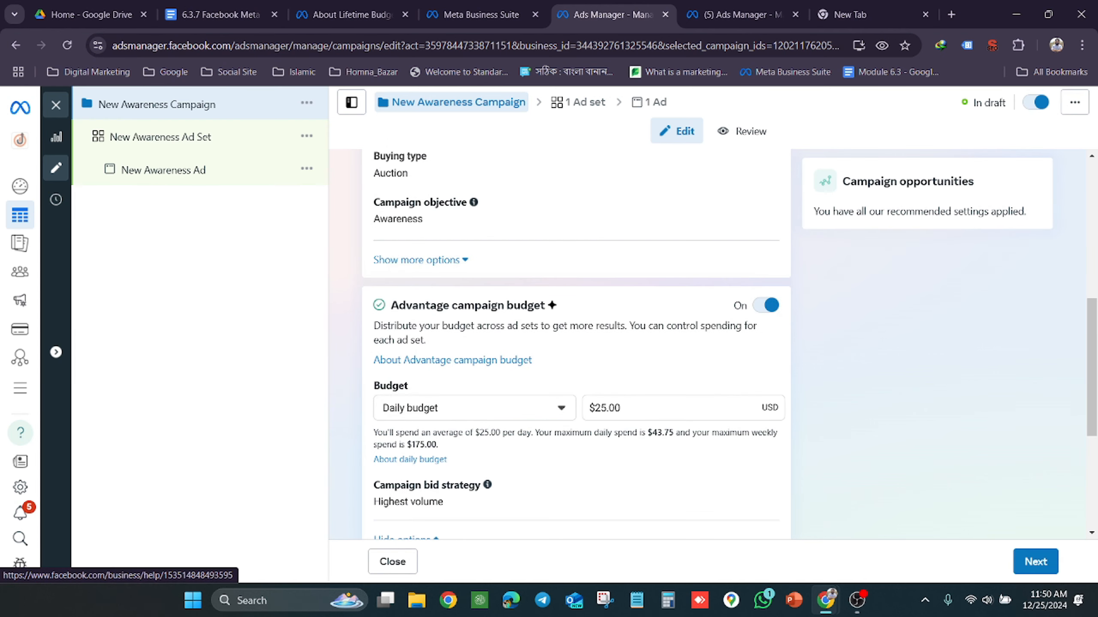
pyautogui.scroll(8, 708, 327)
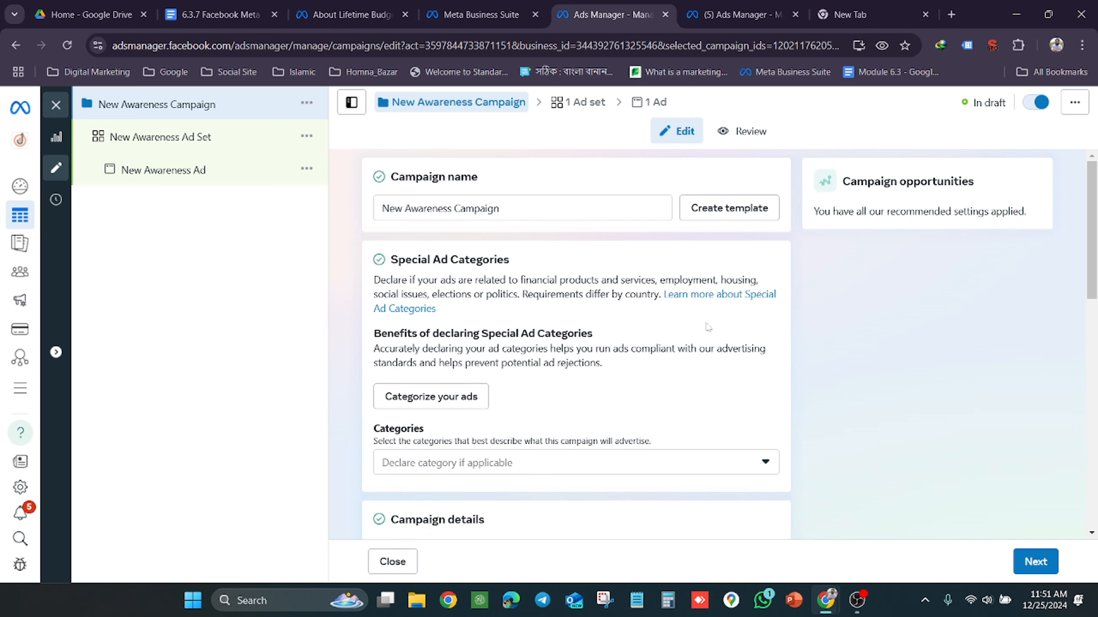
pyautogui.scroll(-8, 708, 327)
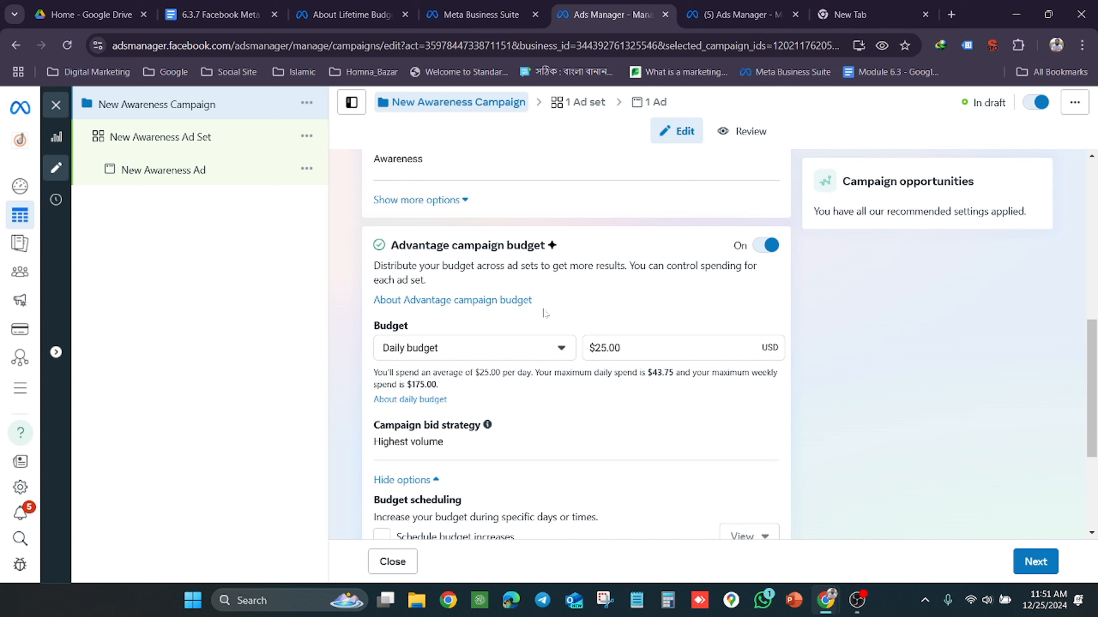
pyautogui.click(190, 143)
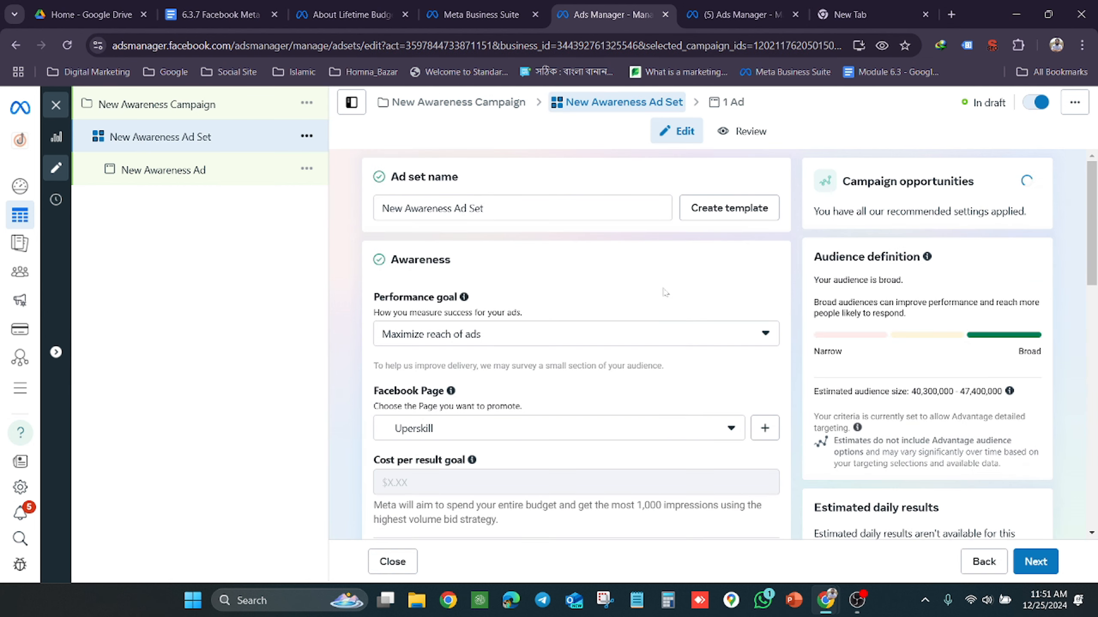
pyautogui.scroll(-10, 600, 348)
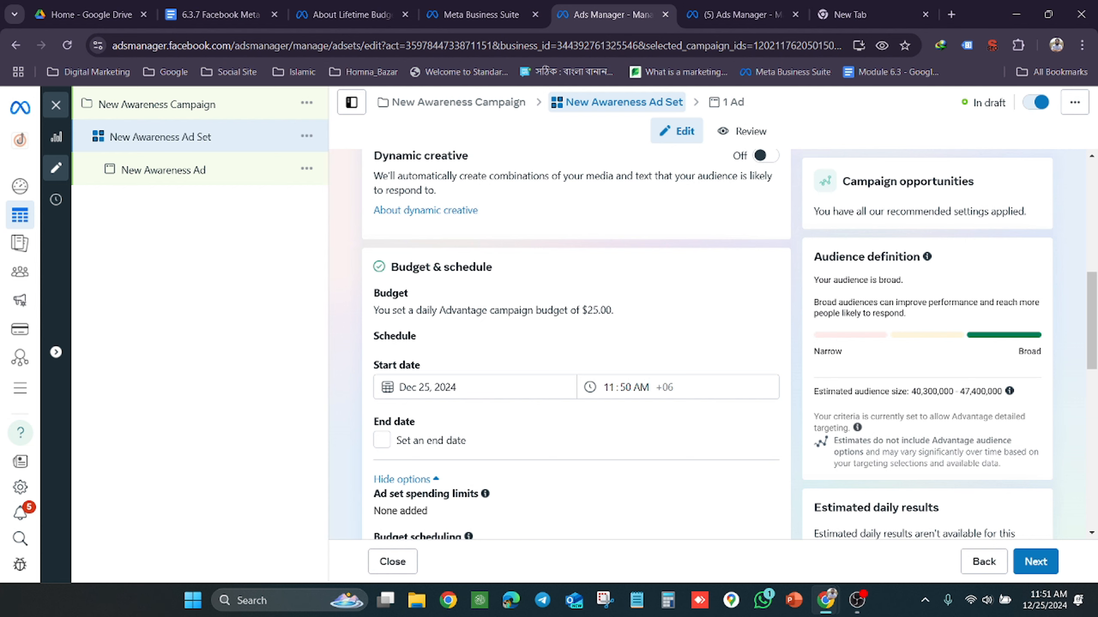
# Turn off Advantage campaign budget in New Awareness Campaign and check the budget field at ad set level
pyautogui.click(236, 117)
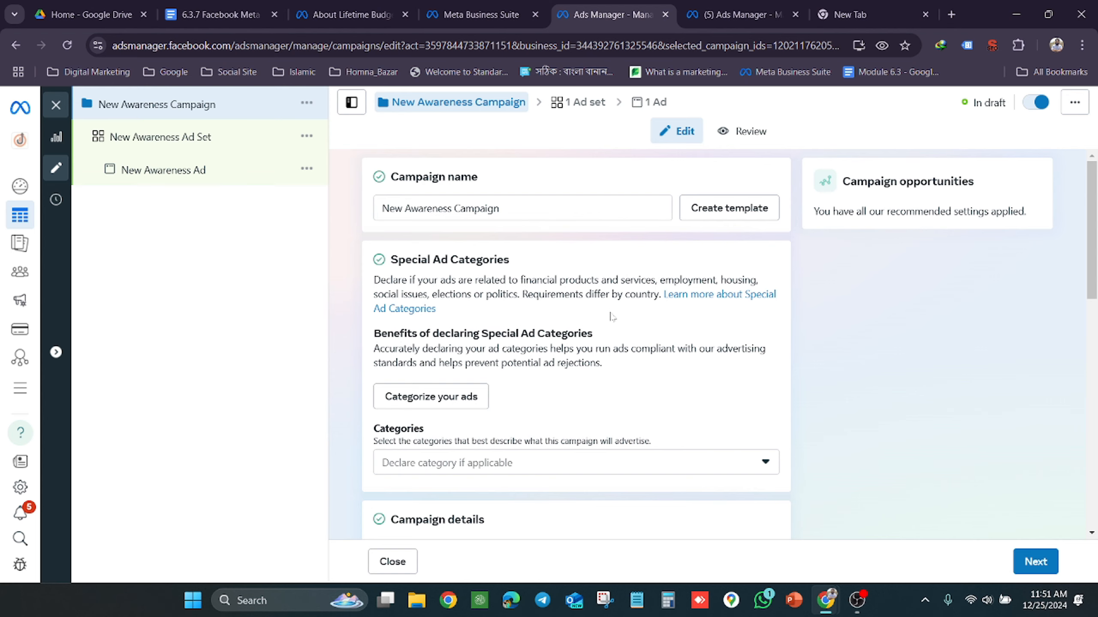
pyautogui.scroll(-10, 610, 317)
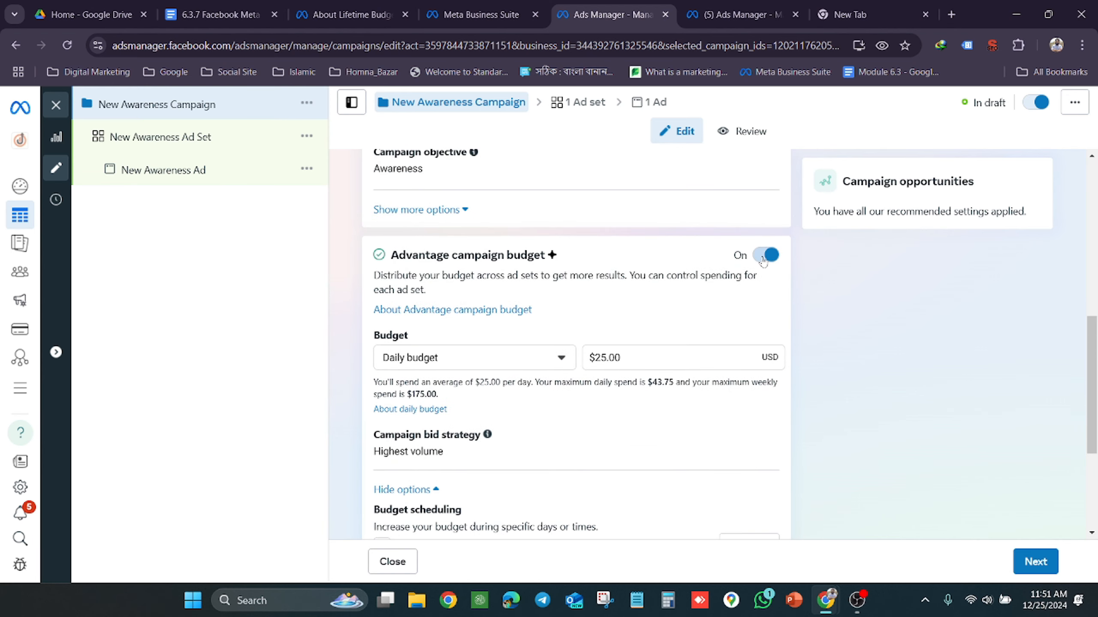
pyautogui.click(764, 257)
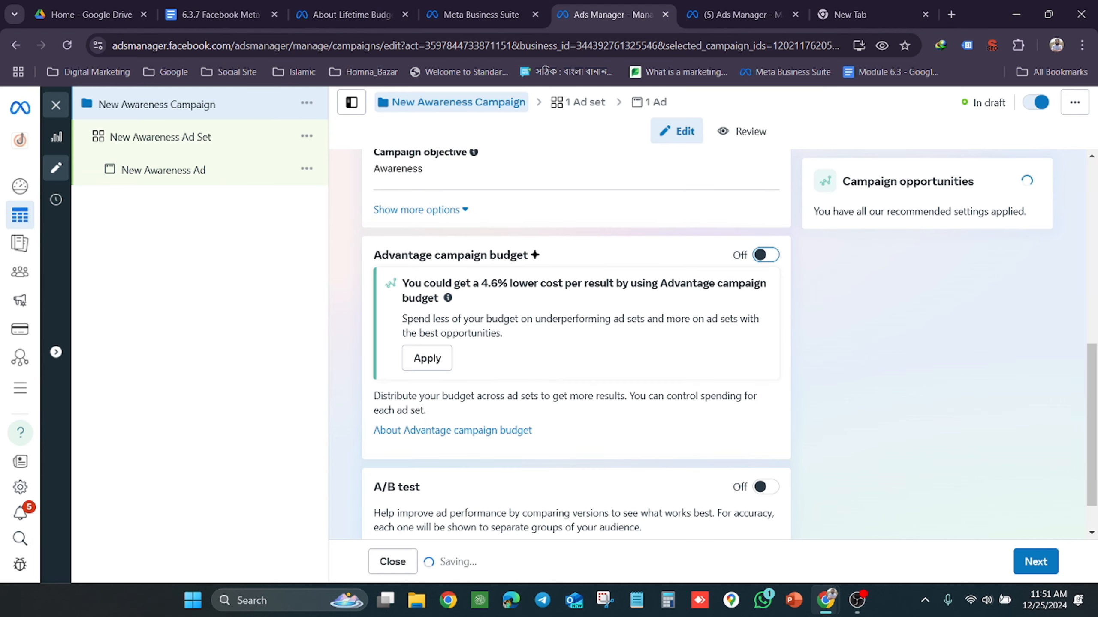
pyautogui.scroll(-1, 633, 311)
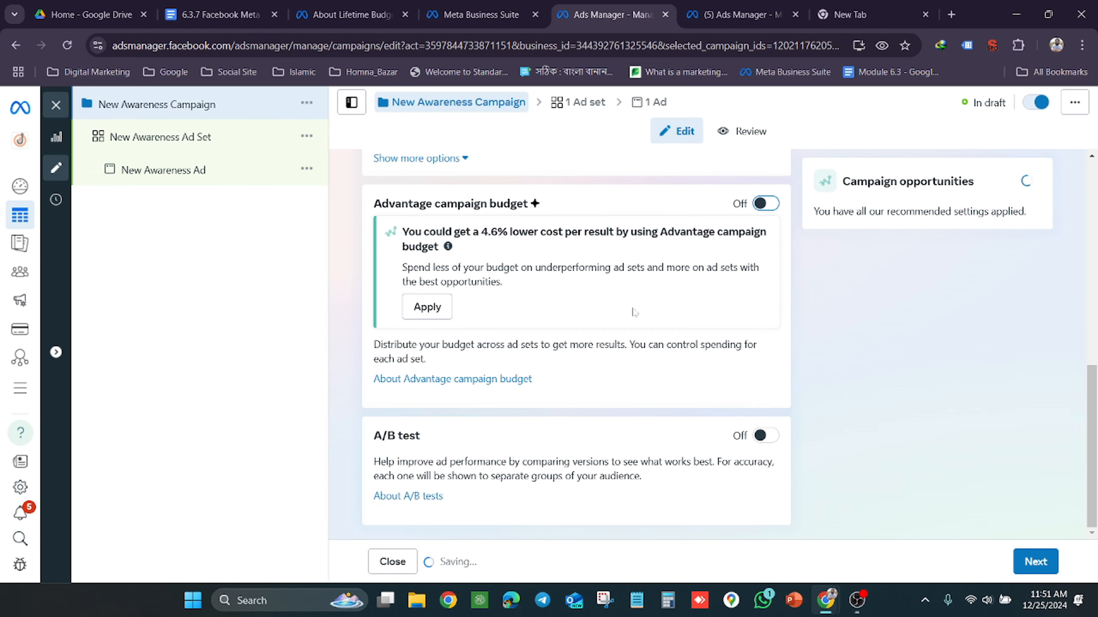
pyautogui.click(177, 137)
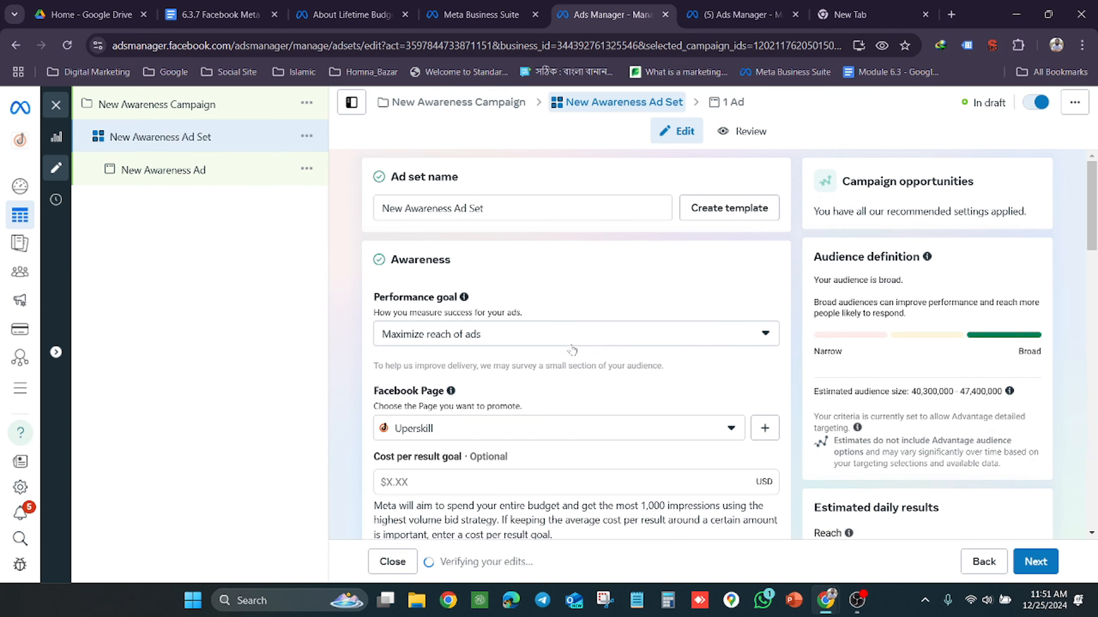
pyautogui.scroll(-8, 571, 349)
pyautogui.scroll(-1, 572, 350)
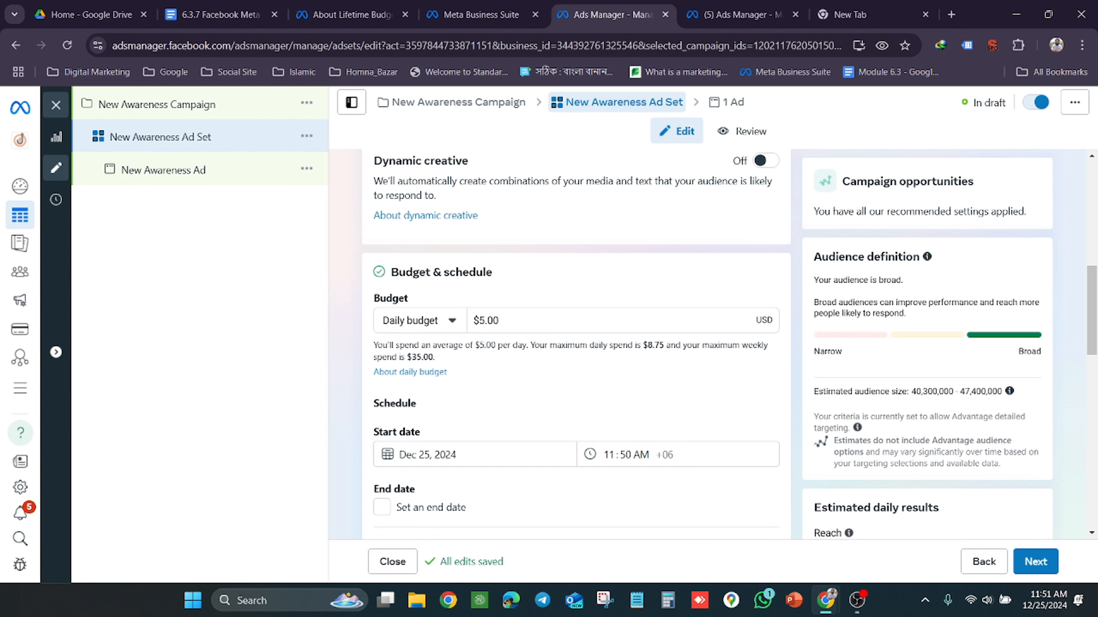
# Return to New Awareness Campaign and turn Advantage campaign budget back on
pyautogui.click(225, 115)
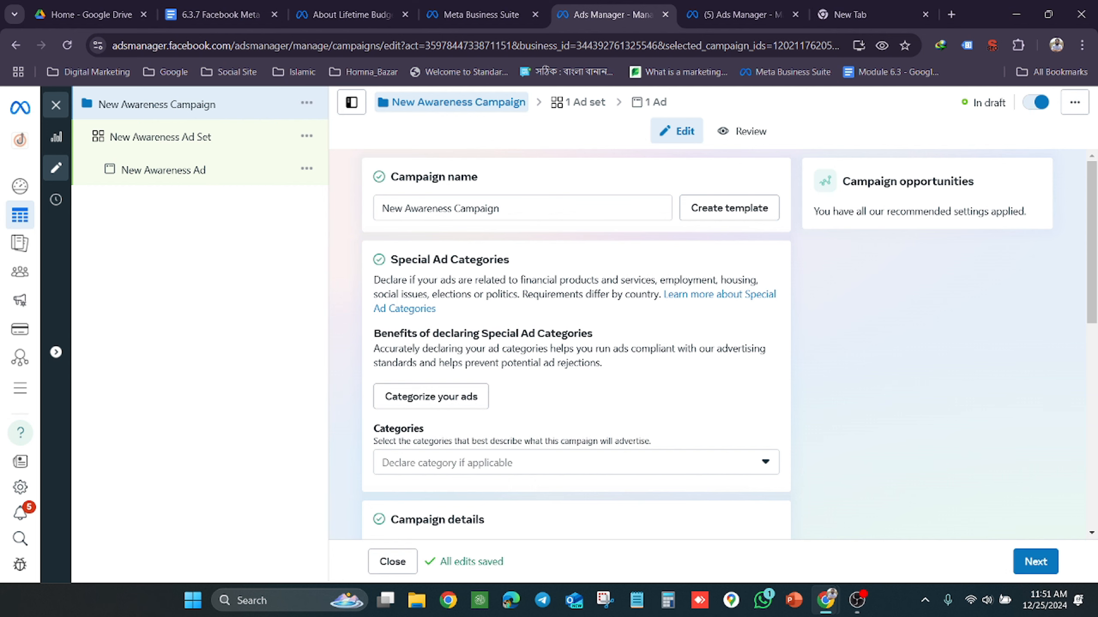
pyautogui.scroll(-4, 583, 287)
pyautogui.scroll(-2, 583, 288)
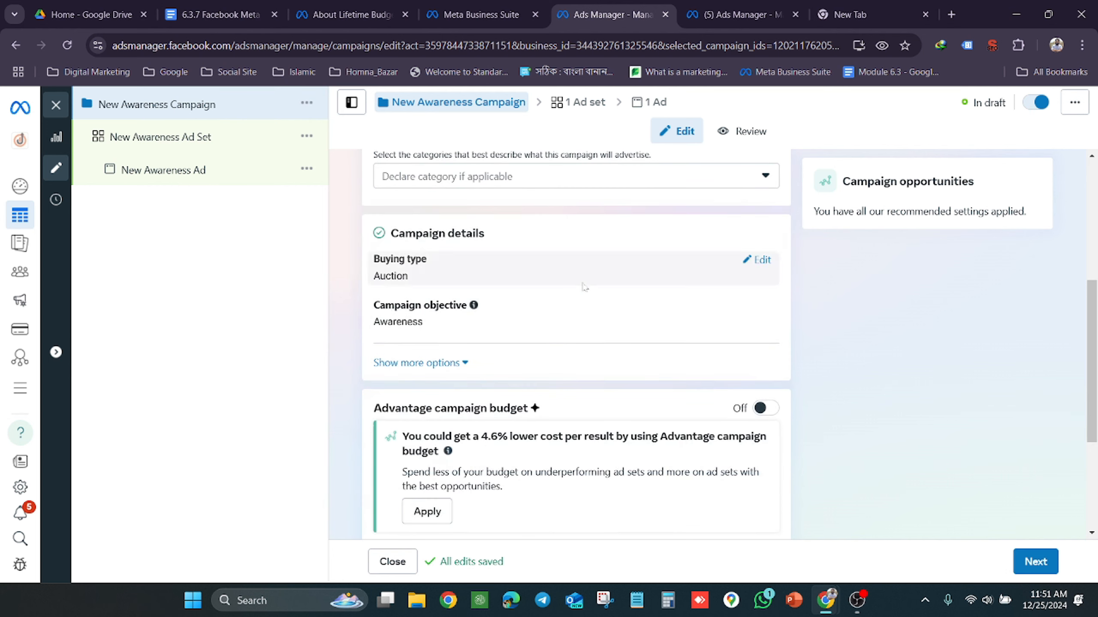
pyautogui.click(766, 408)
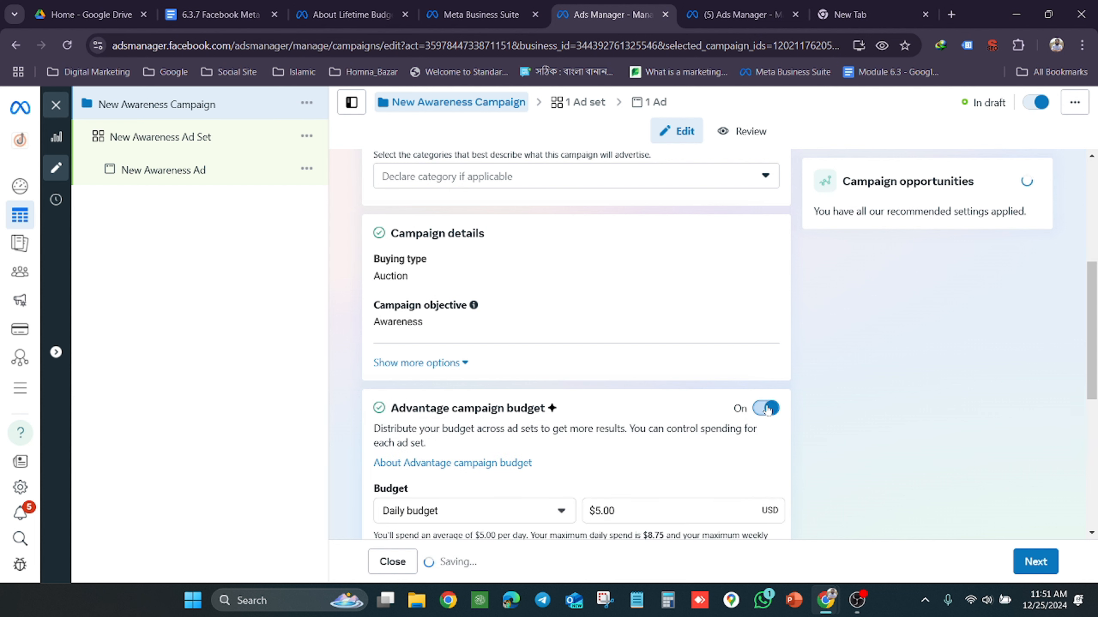
# Switch Advantage campaign budget off again and review the ad set's Budget & schedule, audience and placement settings
pyautogui.scroll(-4, 639, 409)
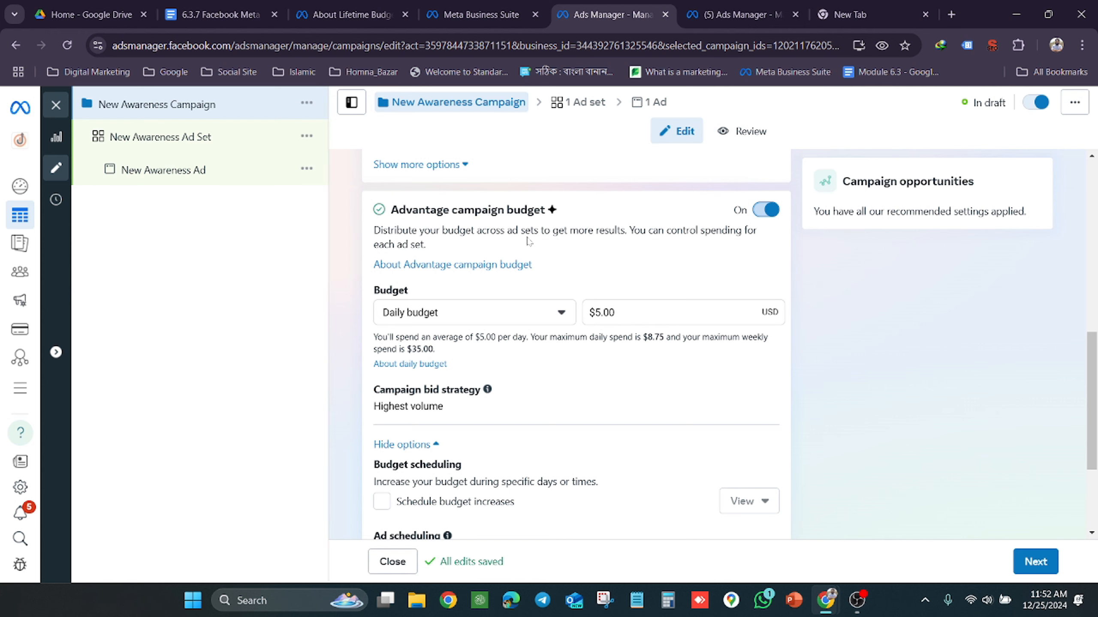
pyautogui.click(766, 210)
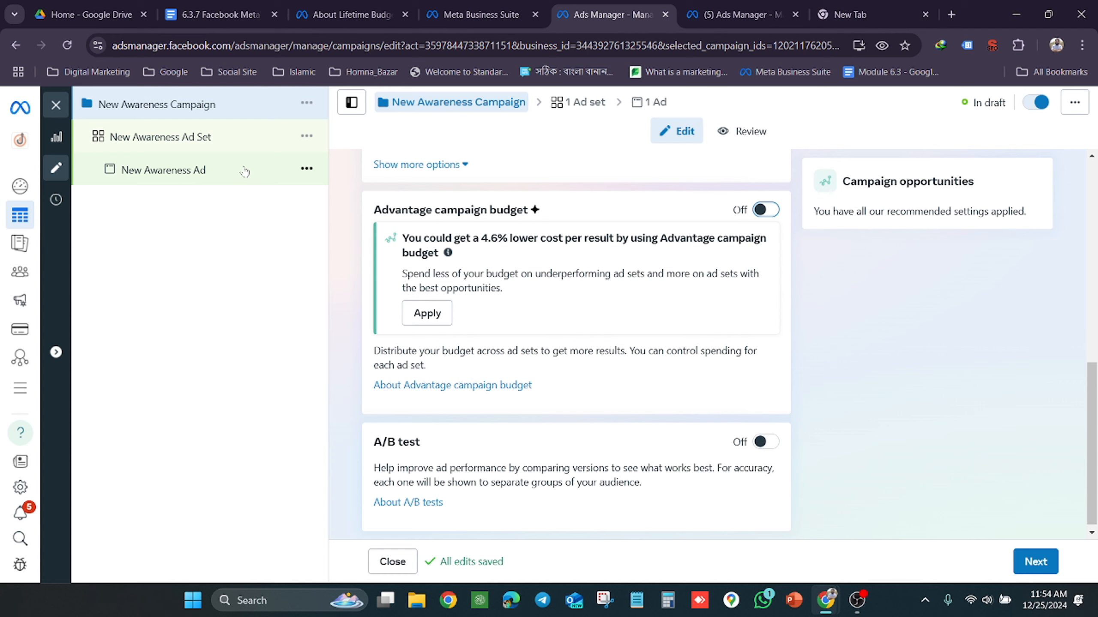
pyautogui.click(206, 139)
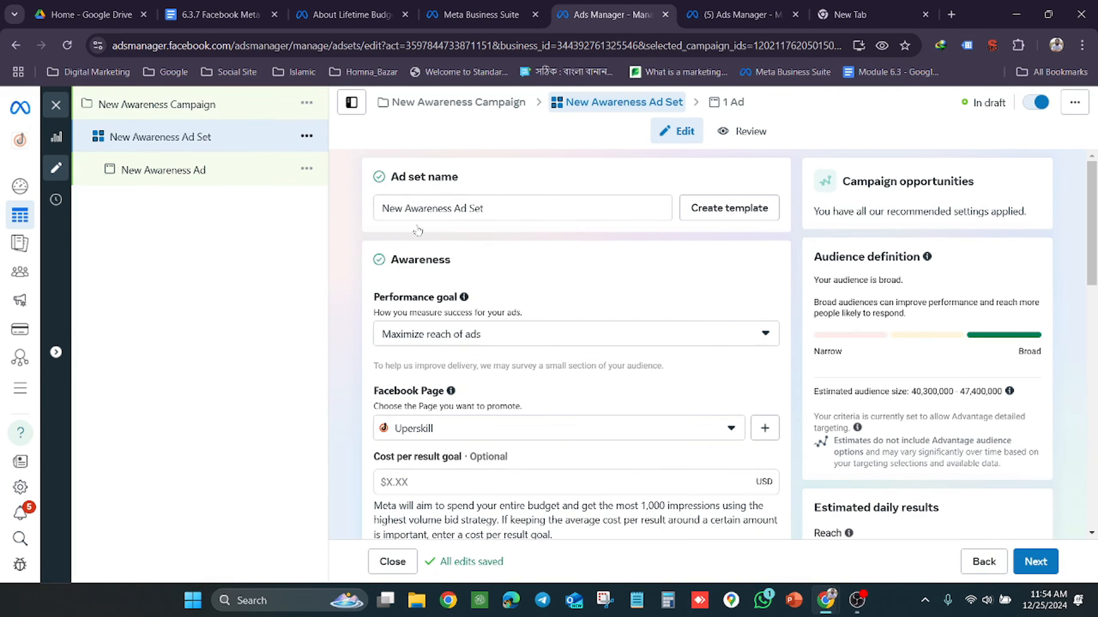
pyautogui.scroll(-10, 458, 251)
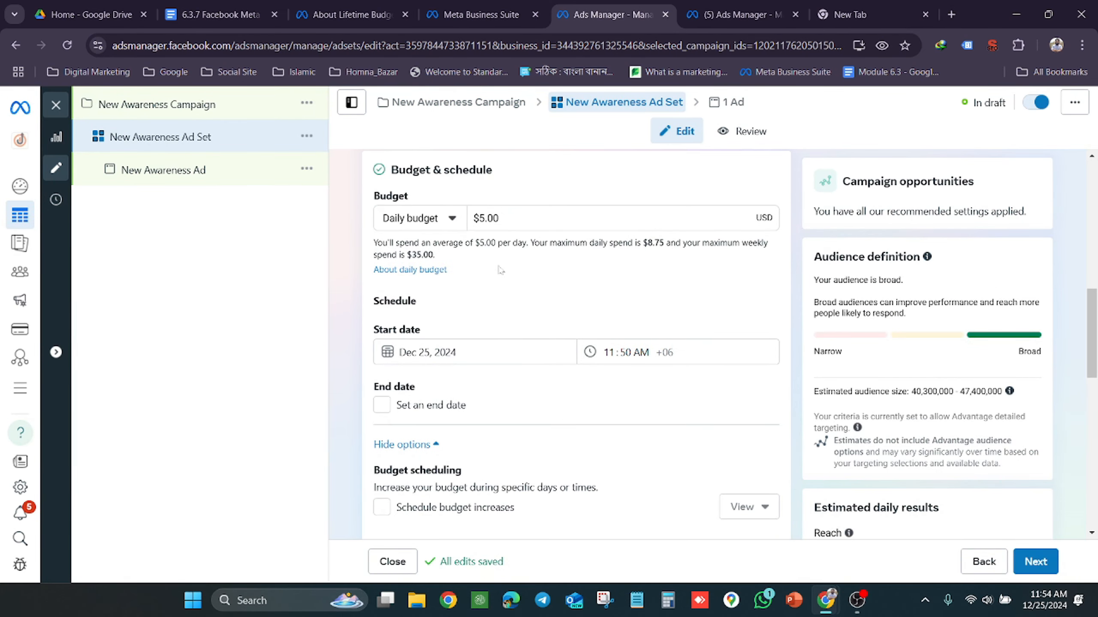
pyautogui.scroll(-15, 500, 270)
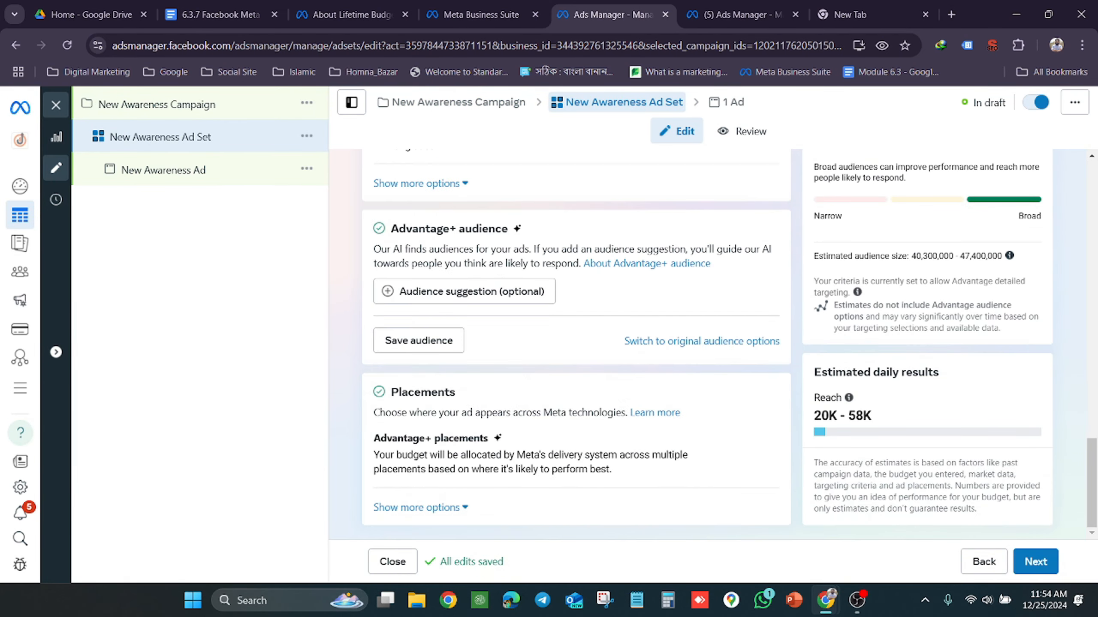
pyautogui.scroll(20, 576, 344)
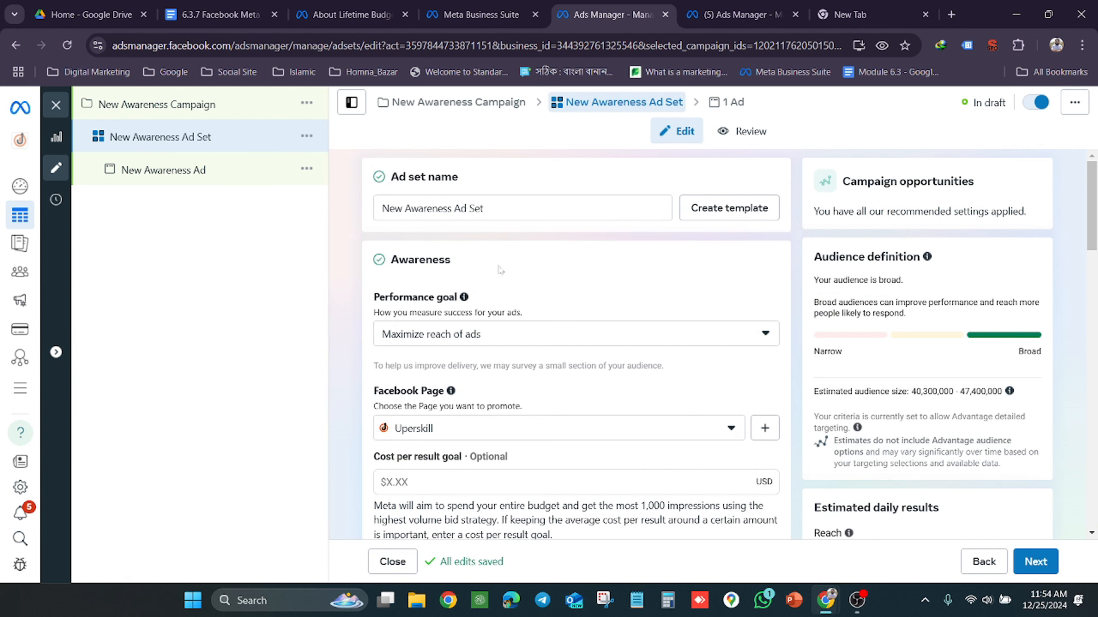
# Go back to the campaign level and re-enable Advantage campaign budget for New Awareness Campaign
pyautogui.click(238, 116)
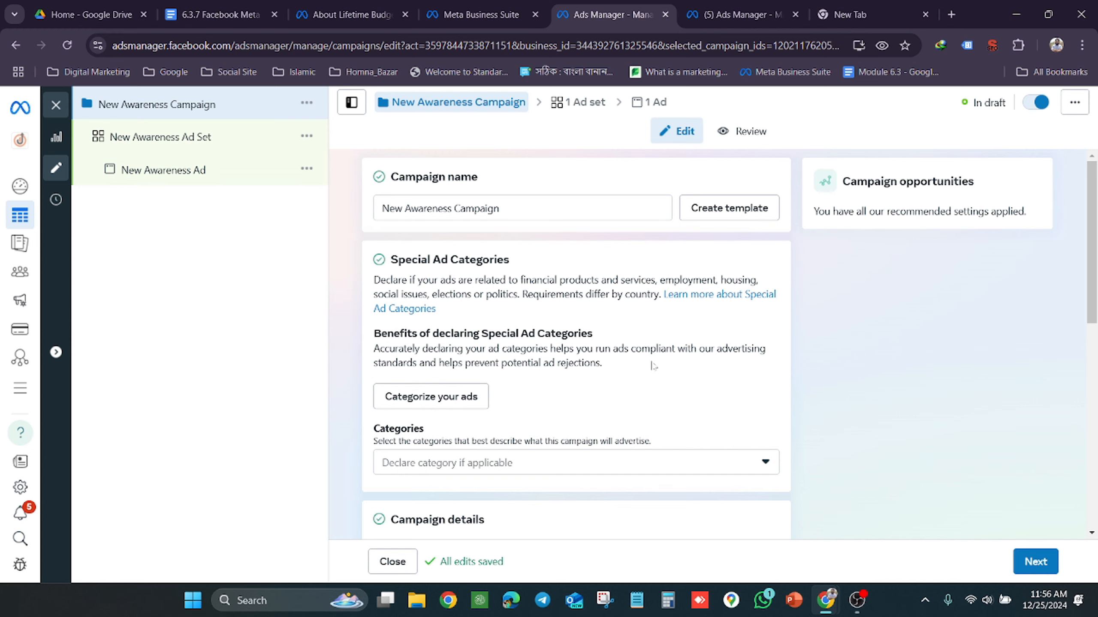
pyautogui.scroll(-8, 653, 366)
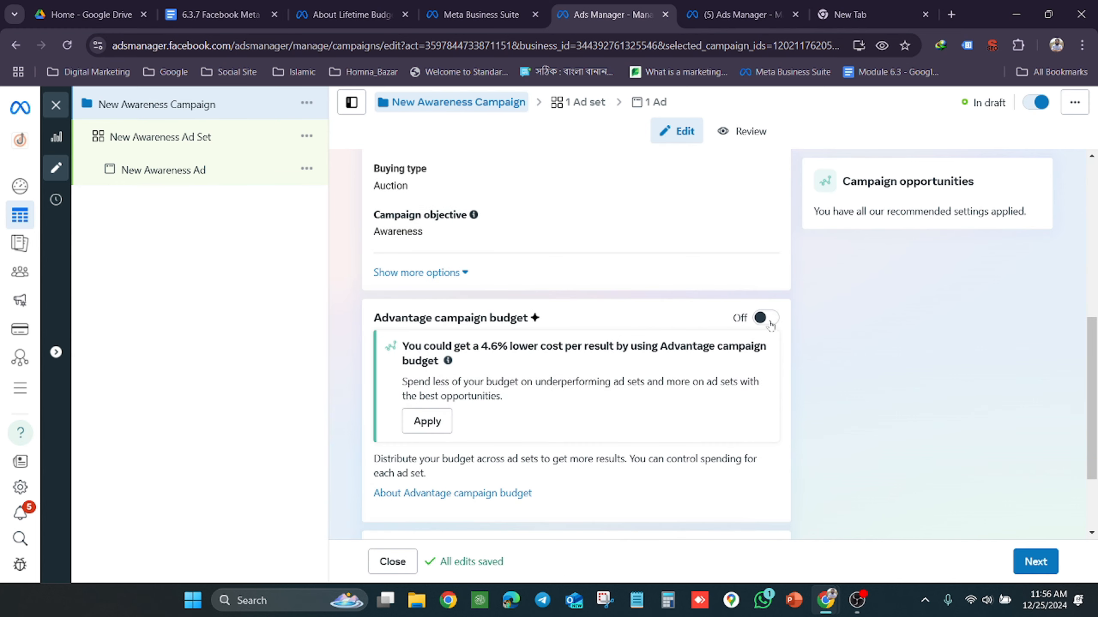
pyautogui.click(768, 324)
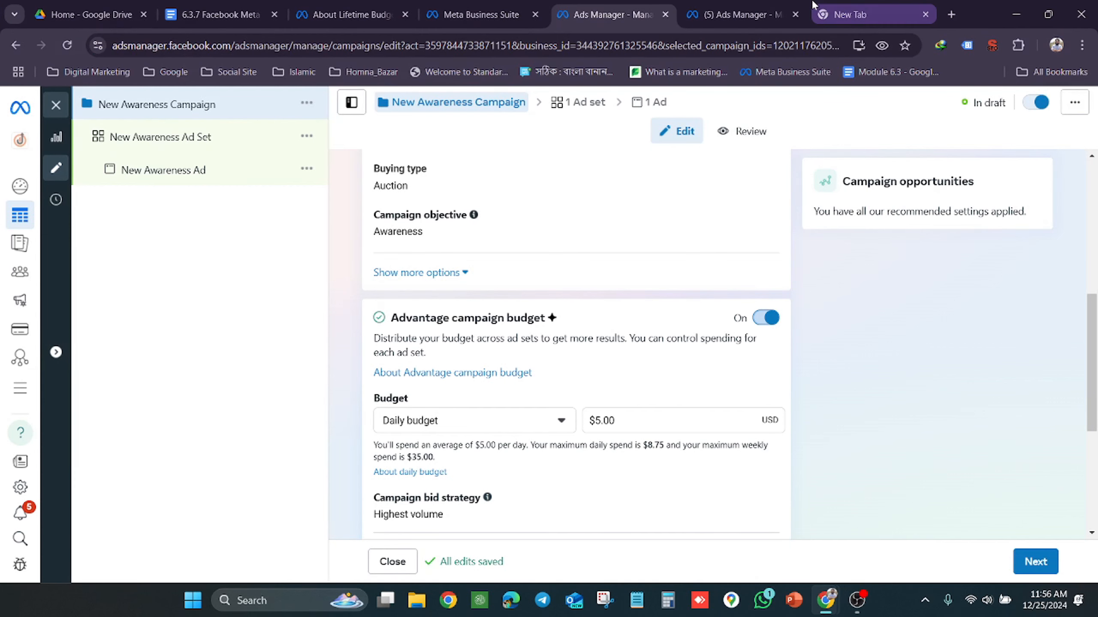
# Switch from the campaign editor to the blank New Tab page in the browser
pyautogui.click(218, 6)
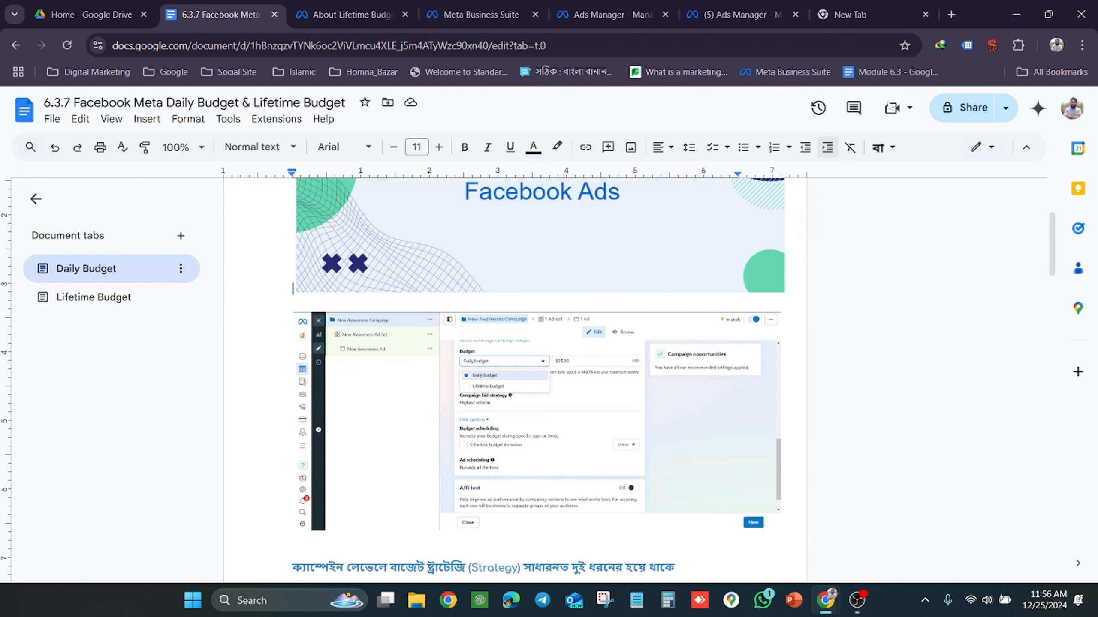
pyautogui.click(854, 3)
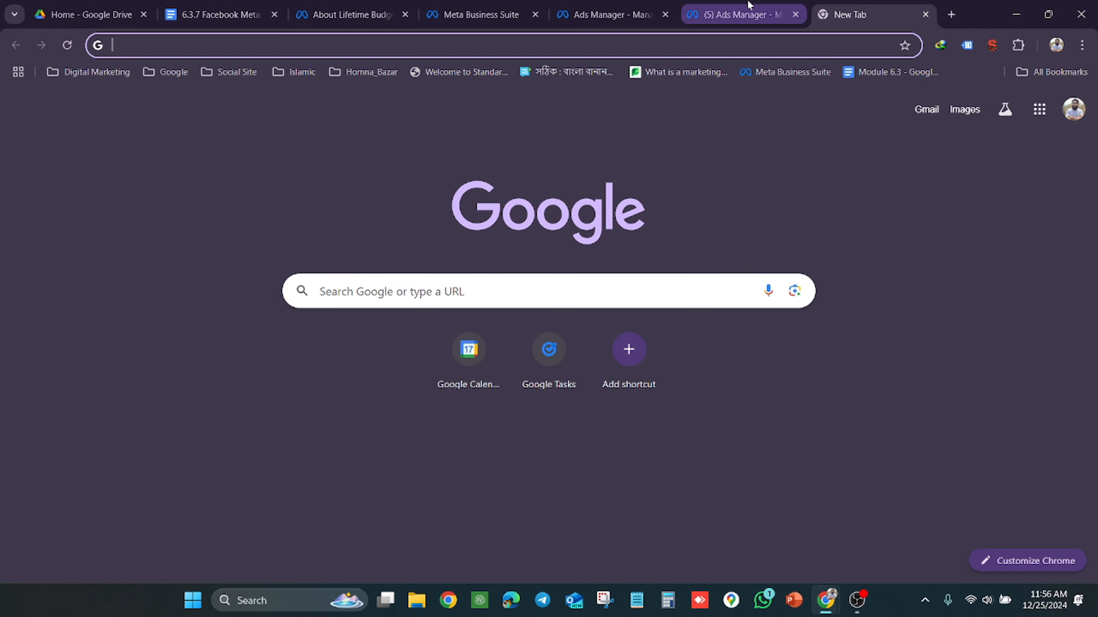
pyautogui.click(749, 4)
pyautogui.click(854, 12)
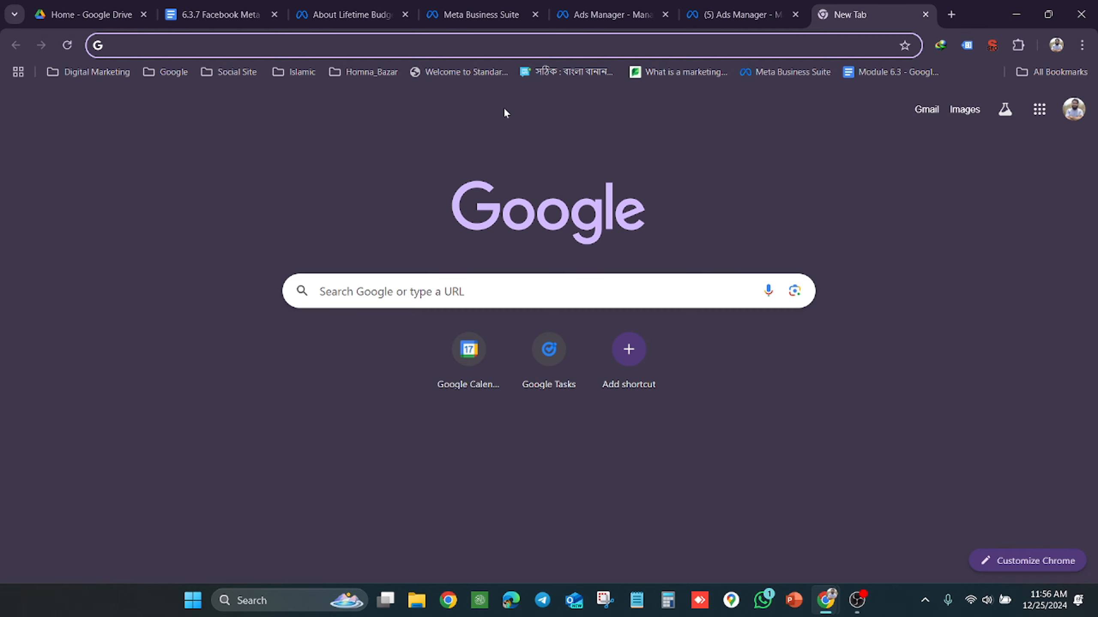
pyautogui.write('h')
pyautogui.press('BackSpace')
pyautogui.press('BackSpace')
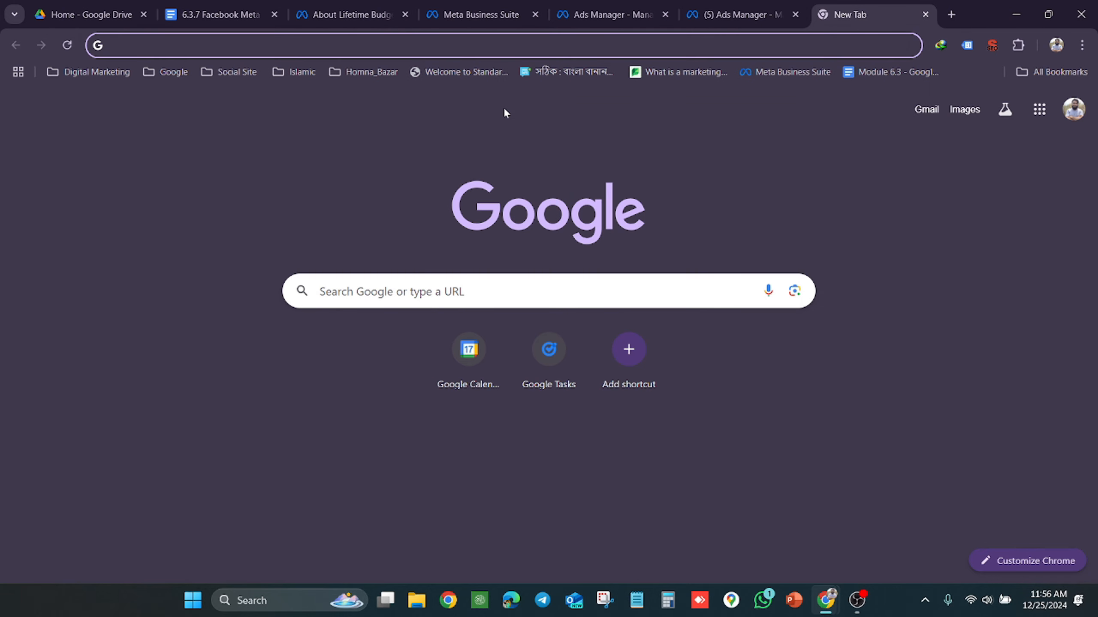
# Open the 6.3.6 Facebook Advatage Campaign Budget document from Google Drive and look at its Advantage Campaign Budget definition
pyautogui.click(99, 8)
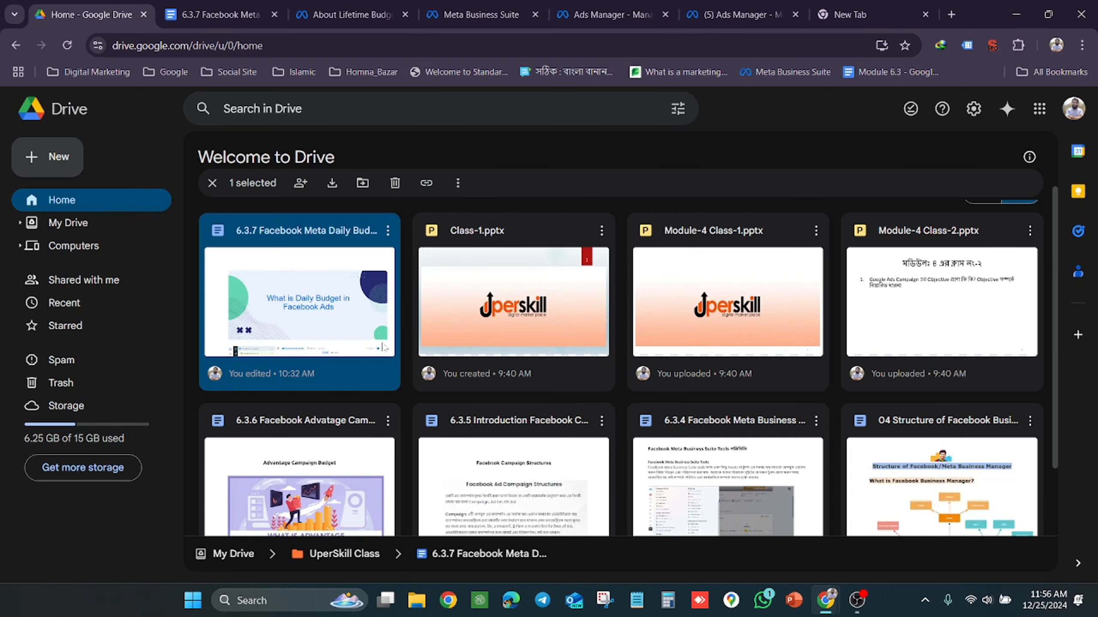
pyautogui.scroll(-2, 854, 302)
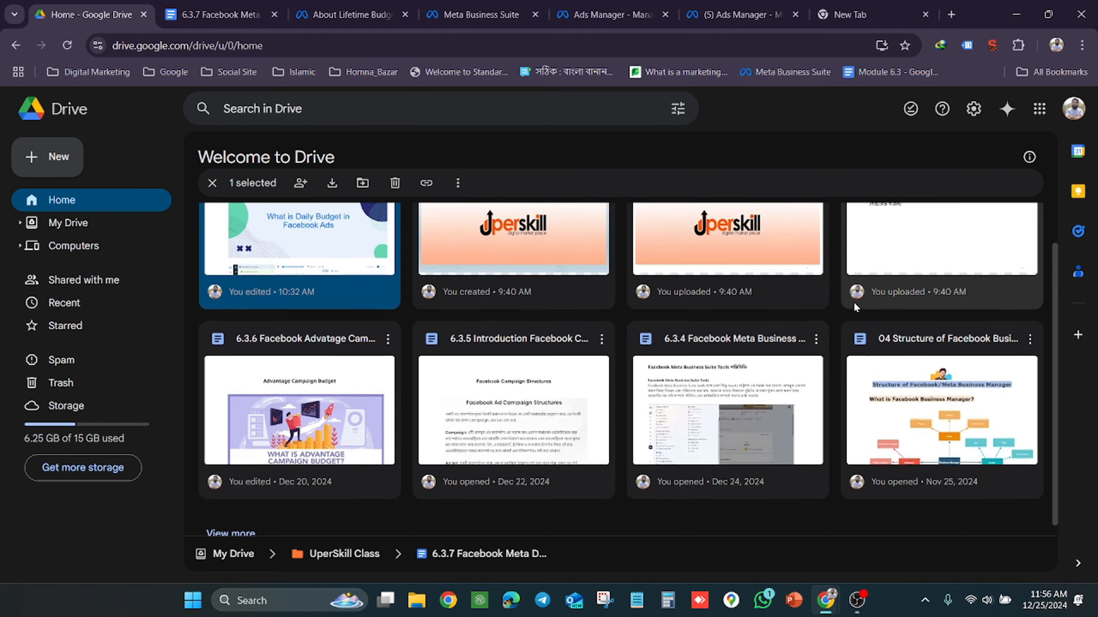
pyautogui.scroll(-1, 854, 302)
pyautogui.doubleClick(354, 435)
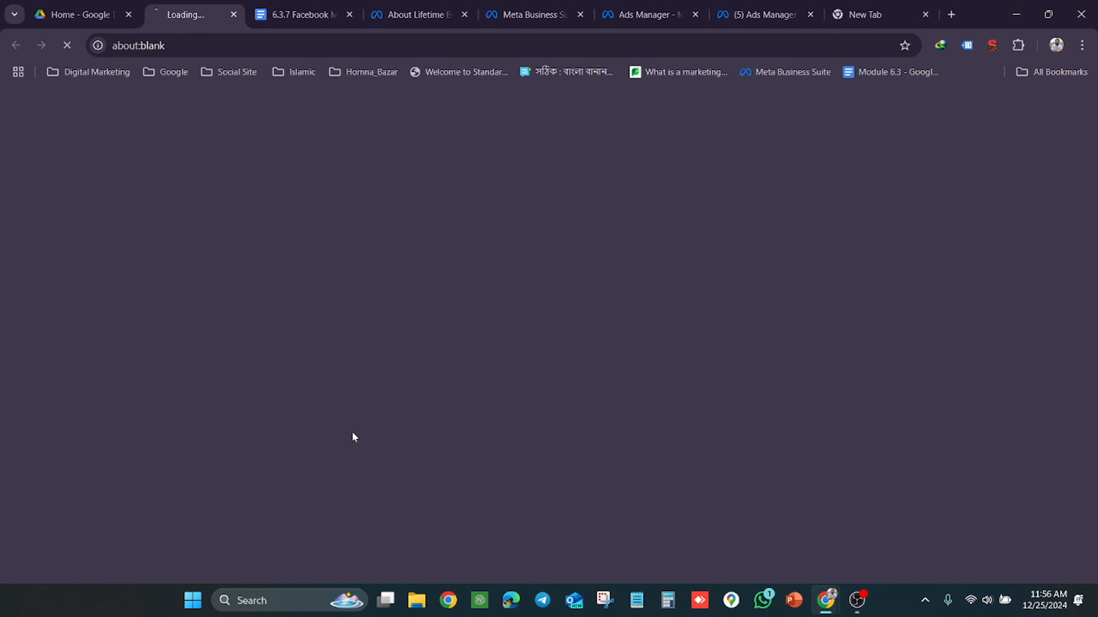
pyautogui.scroll(-20, 713, 368)
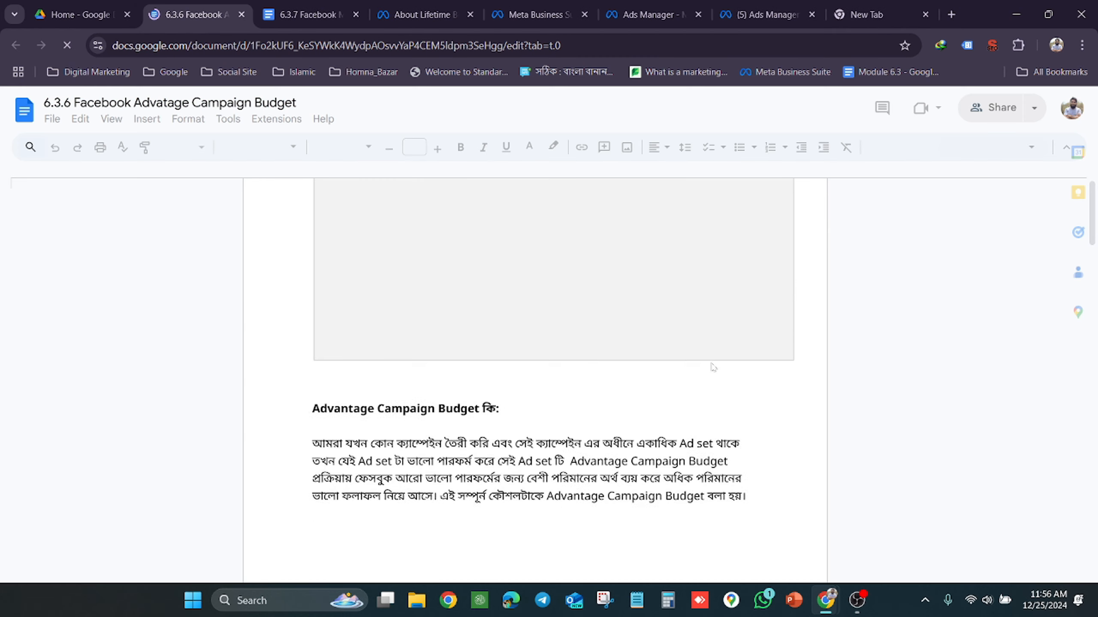
# Switch to the 6.3.7 Facebook Meta Daily Budget & Lifetime Budget document and examine its daily budget explanation
pyautogui.click(42, 4)
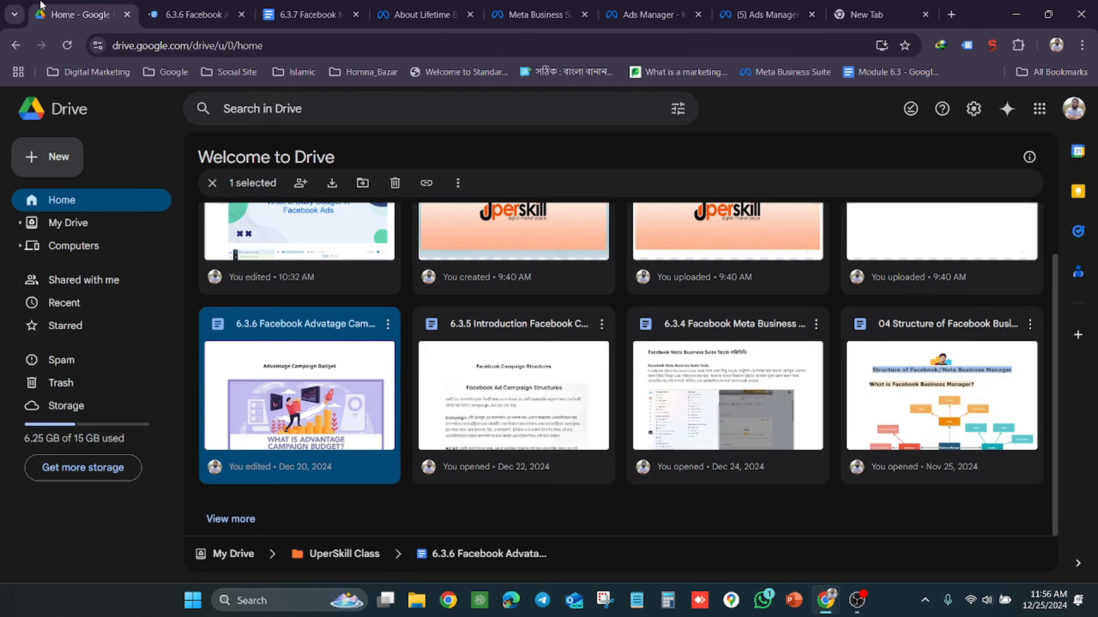
pyautogui.click(334, 6)
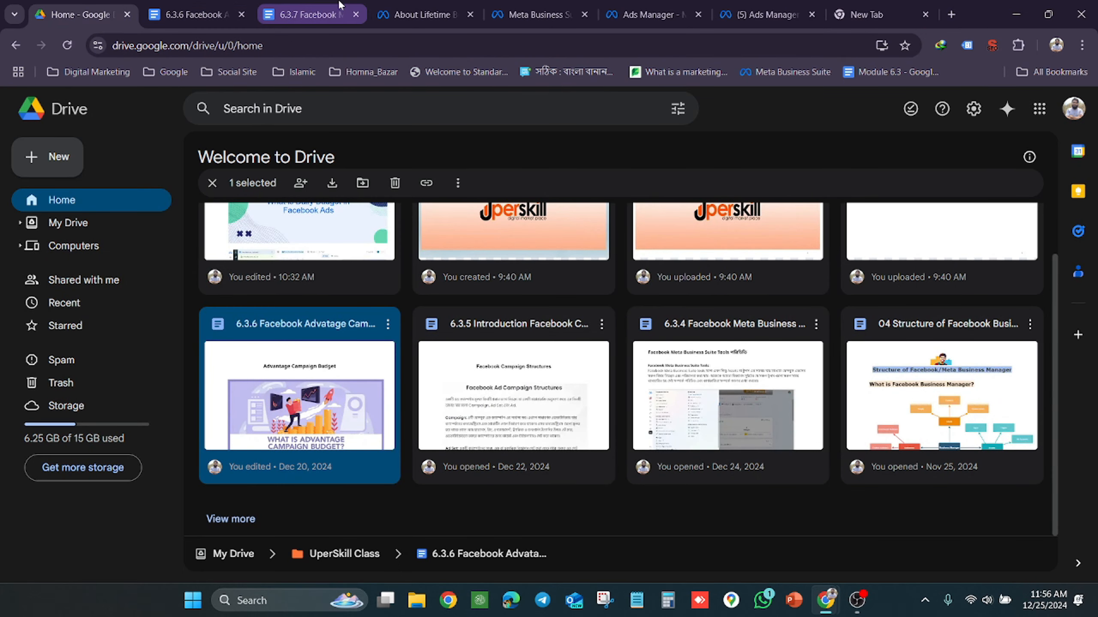
pyautogui.scroll(-10, 508, 337)
pyautogui.scroll(-4, 346, 572)
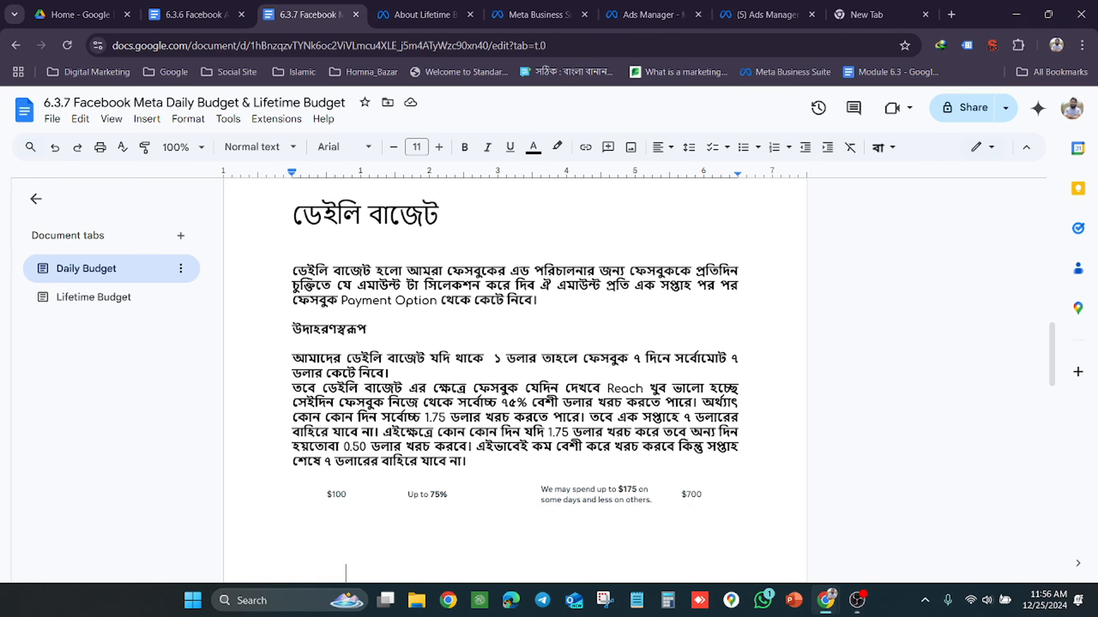
# Look through the open campaign list, Business Suite and lifetime budgets pages, and move the Meta Business Suite page behind the campaign editor
pyautogui.click(800, 5)
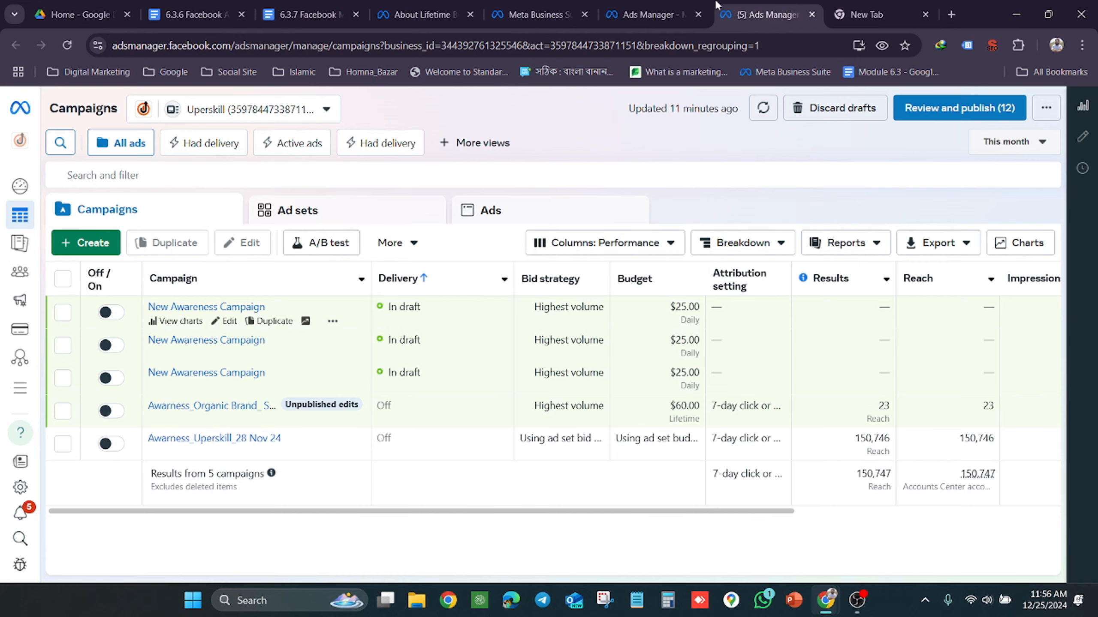
pyautogui.click(536, 13)
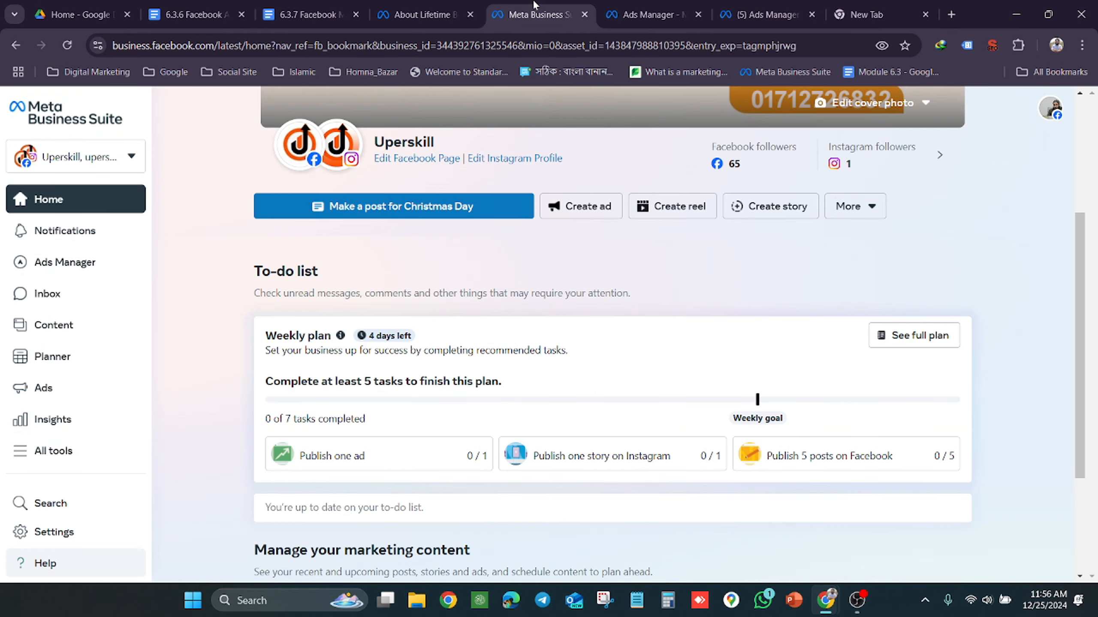
pyautogui.click(396, 6)
pyautogui.click(738, 5)
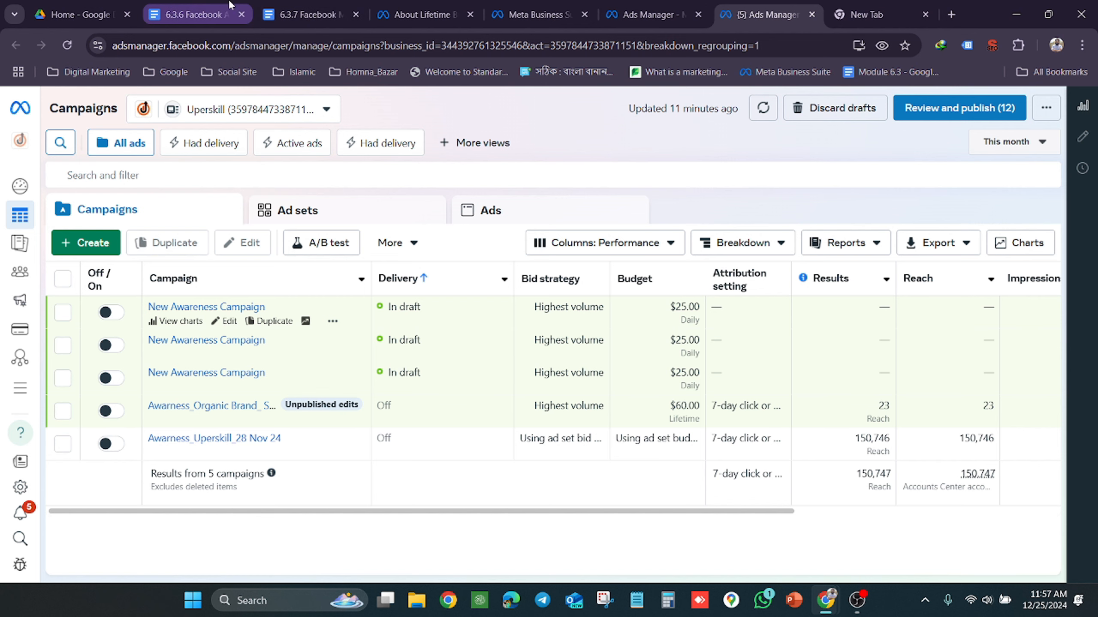
pyautogui.click(413, 8)
pyautogui.moveTo(534, 9); pyautogui.dragTo(632, 4)
pyautogui.hotkey('alt', 'Tab')
pyautogui.hotkey('alt', 'Tab')
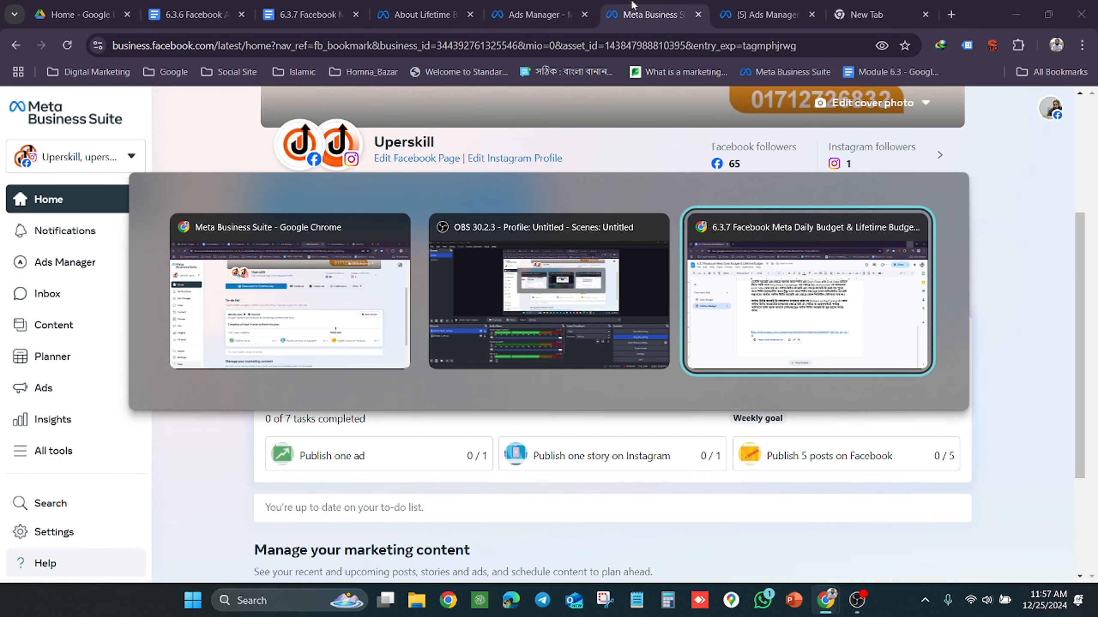
pyautogui.hotkey('alt', 'Tab')
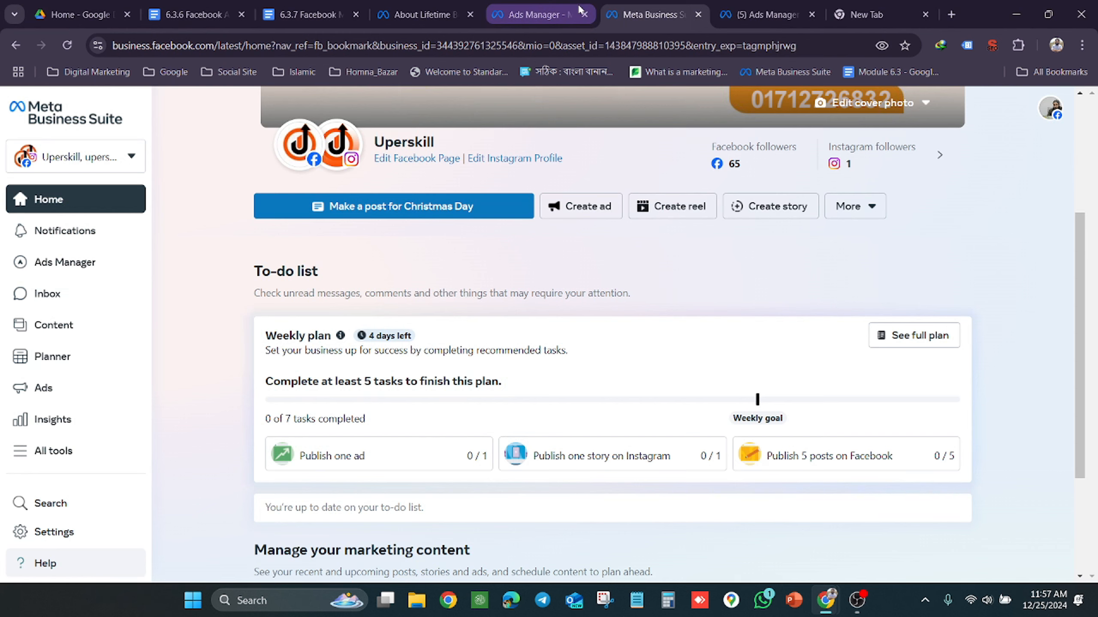
pyautogui.click(765, 13)
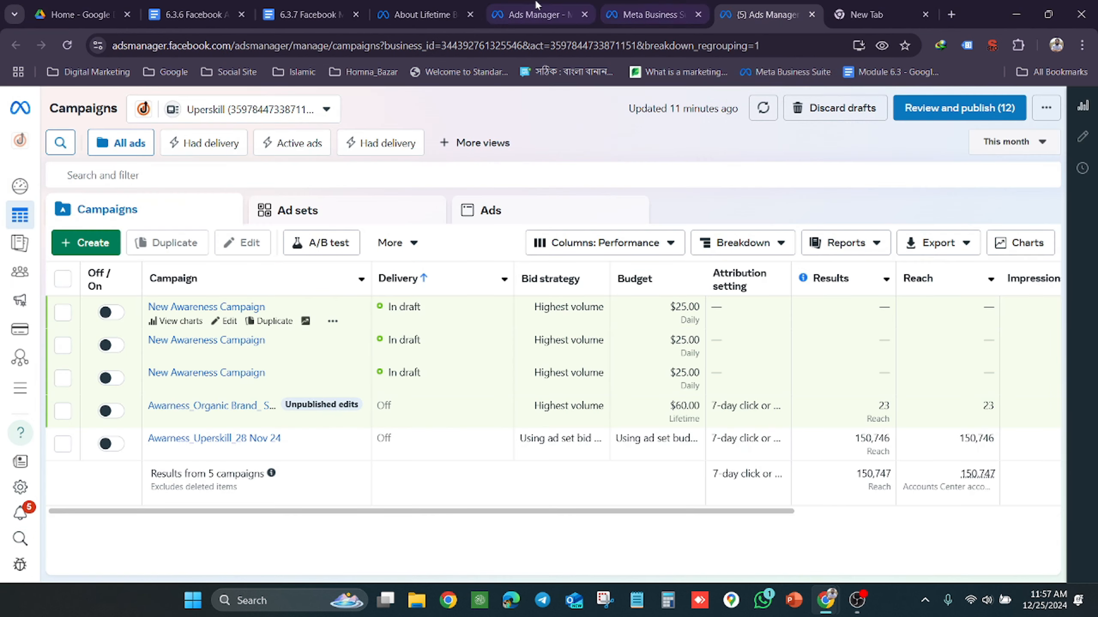
pyautogui.click(430, 5)
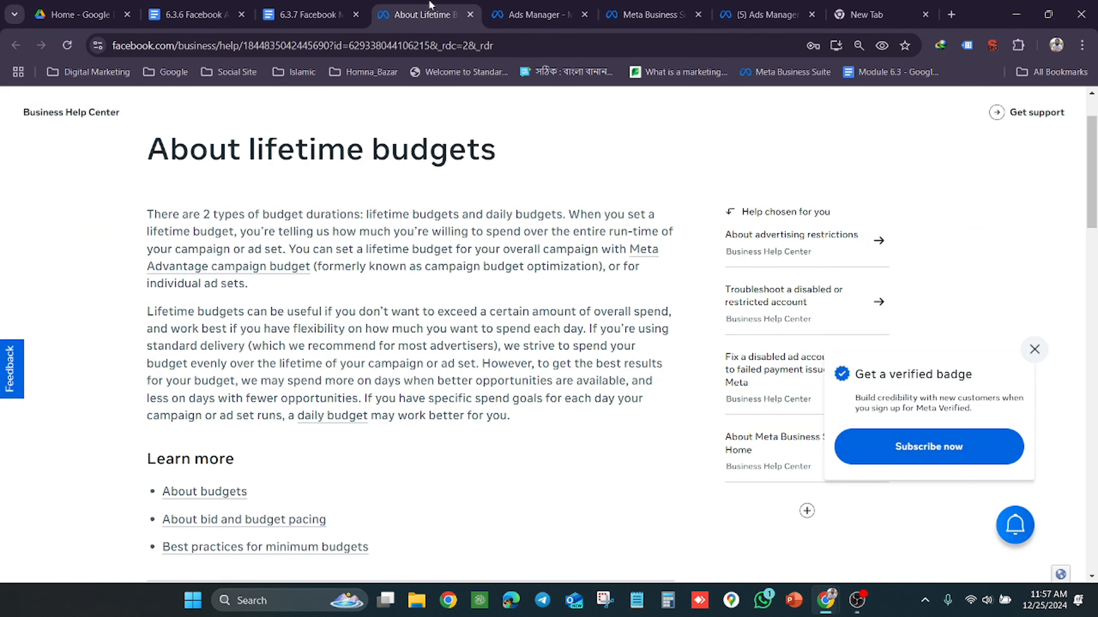
pyautogui.click(736, 5)
pyautogui.click(862, 14)
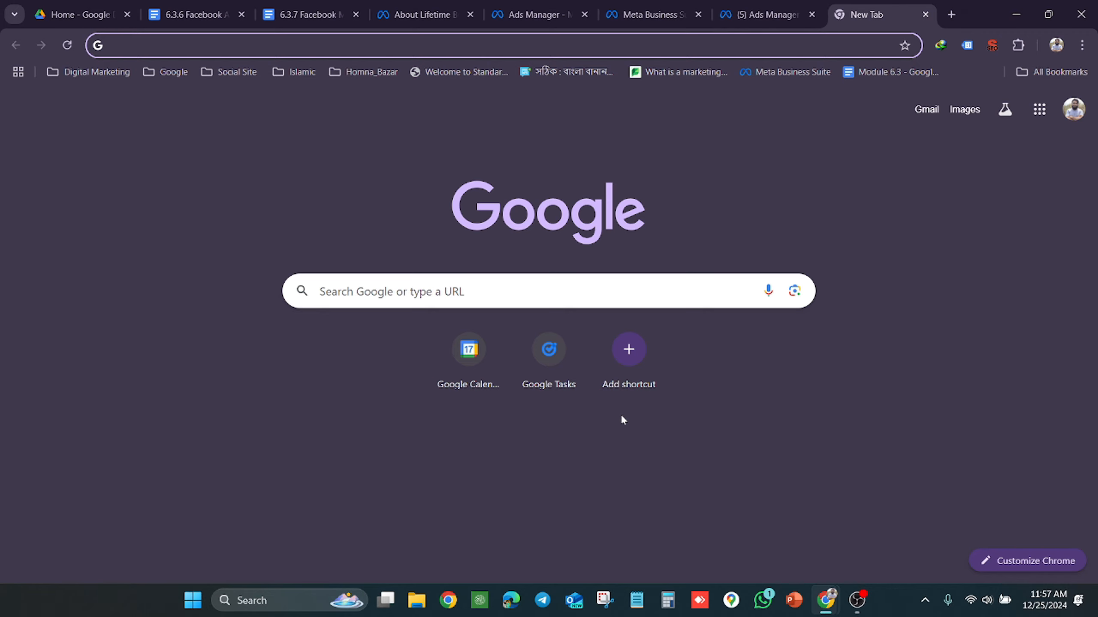
pyautogui.moveTo(841, 614)
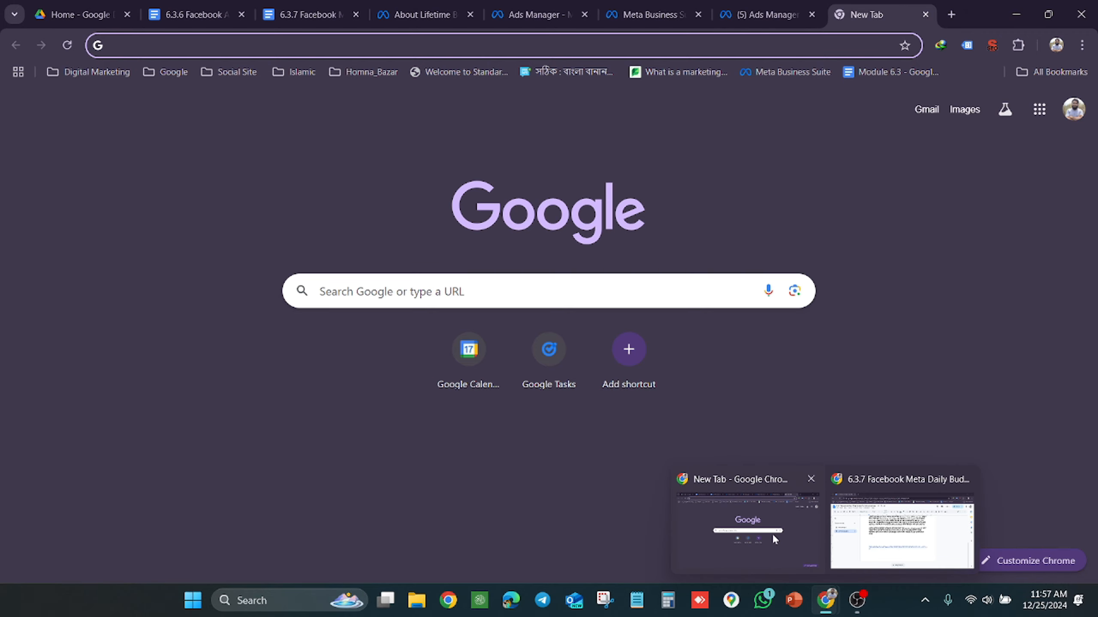
pyautogui.moveTo(851, 522)
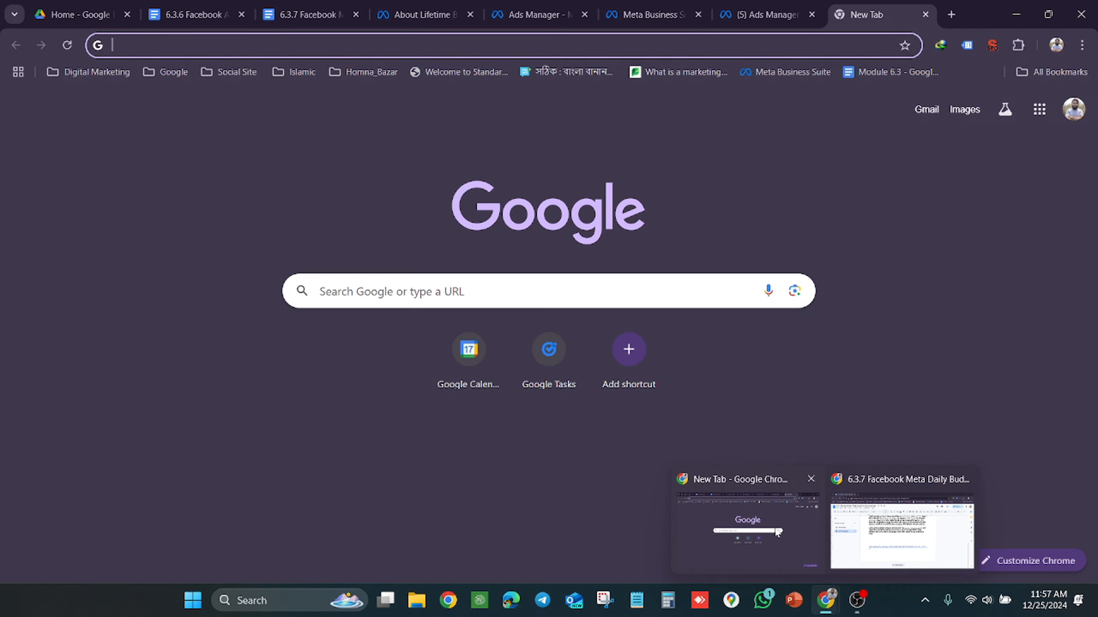
pyautogui.click(775, 530)
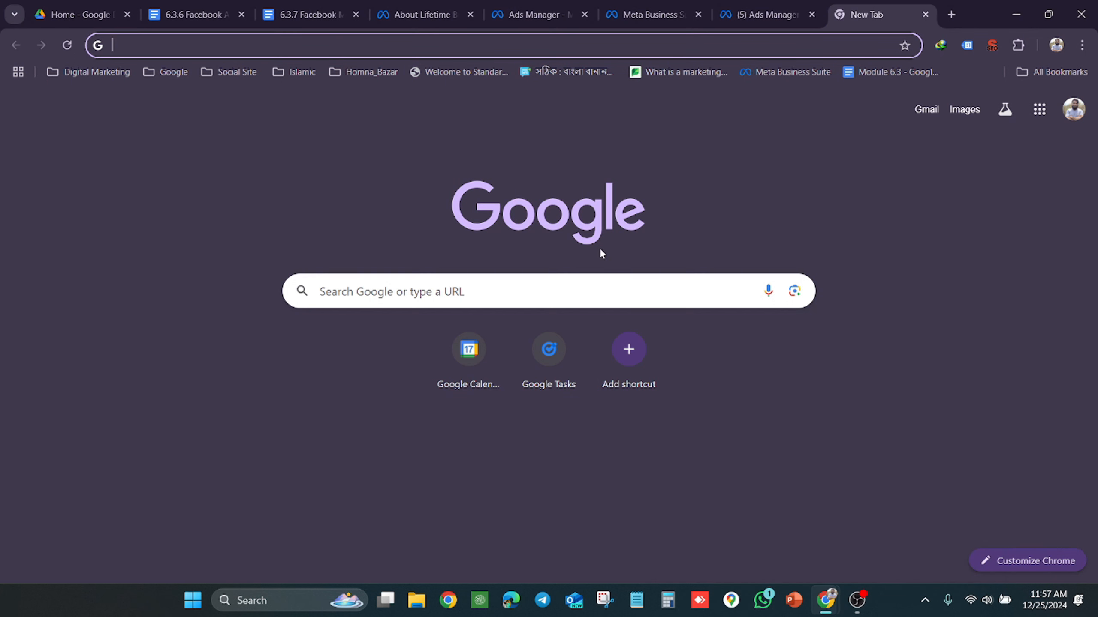
# Check the Daily budget setting in the campaign editor, and examine the weekly spending chart in the 6.3.7 Daily Budget document
pyautogui.click(536, 14)
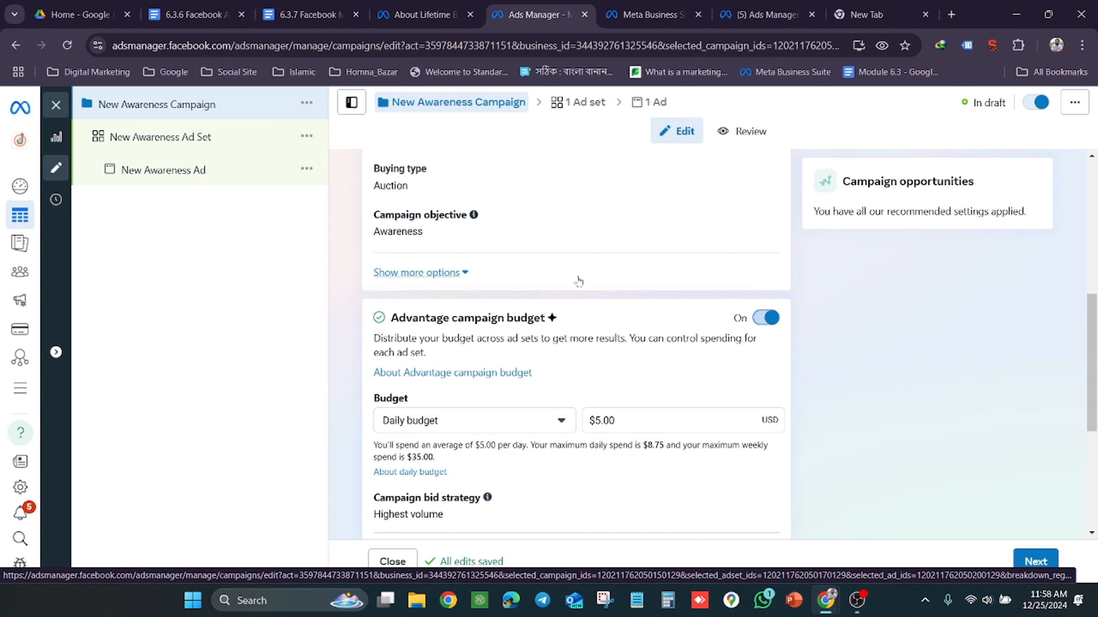
pyautogui.click(281, 5)
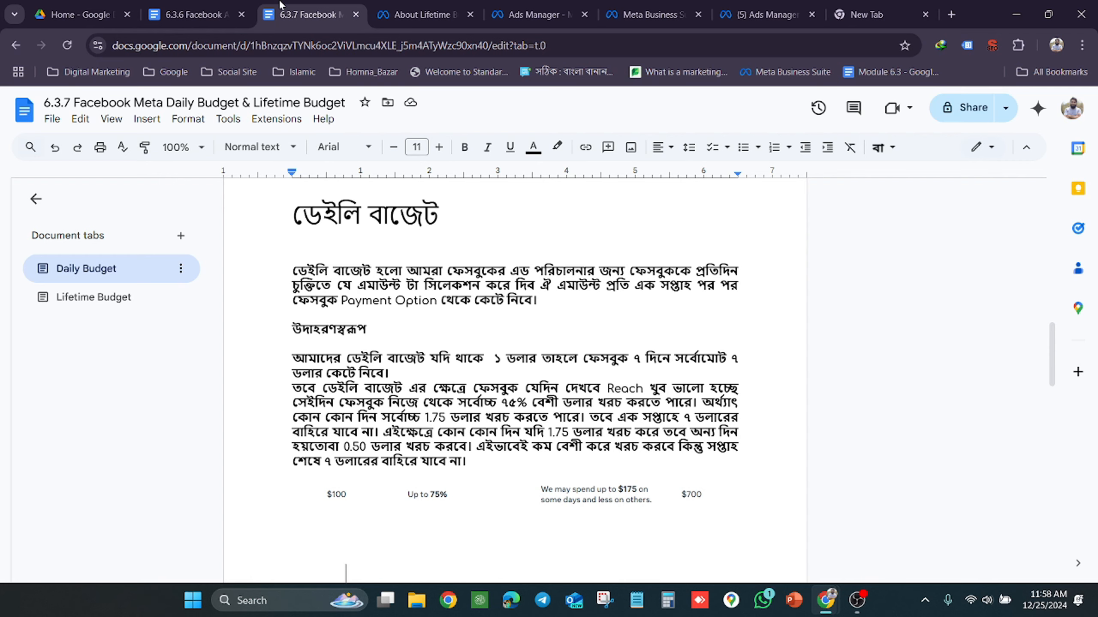
pyautogui.scroll(-5, 386, 291)
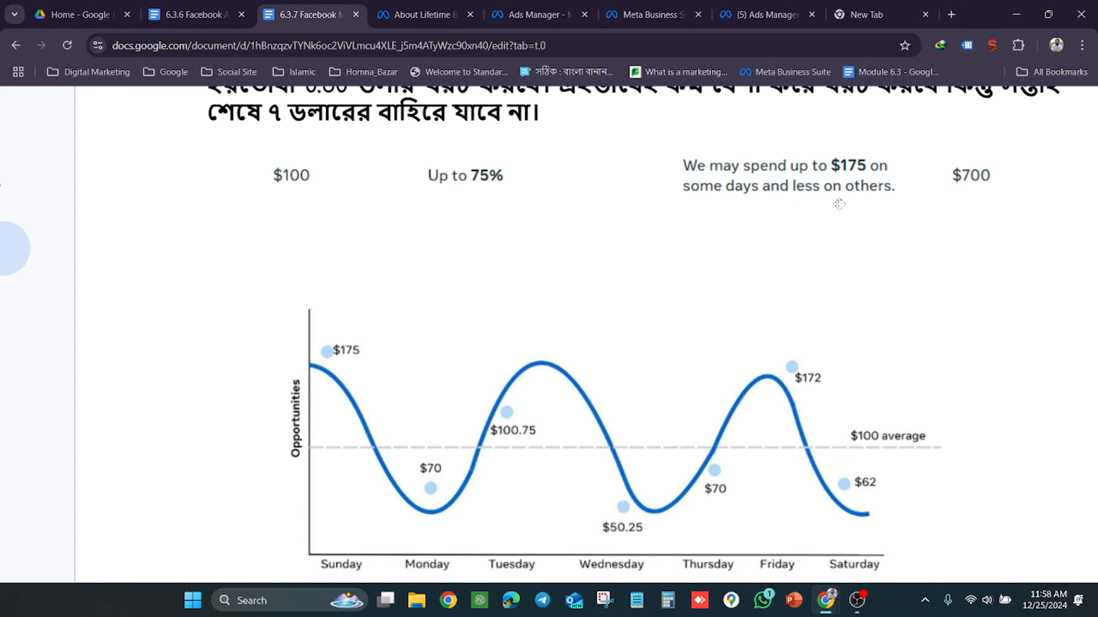
pyautogui.scroll(-1, 838, 204)
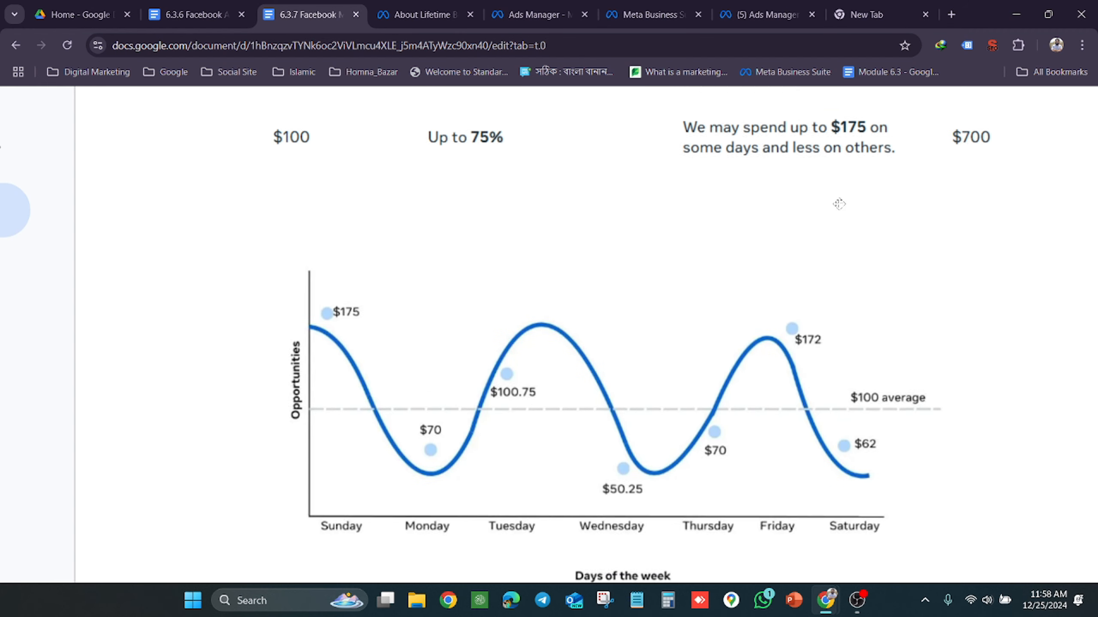
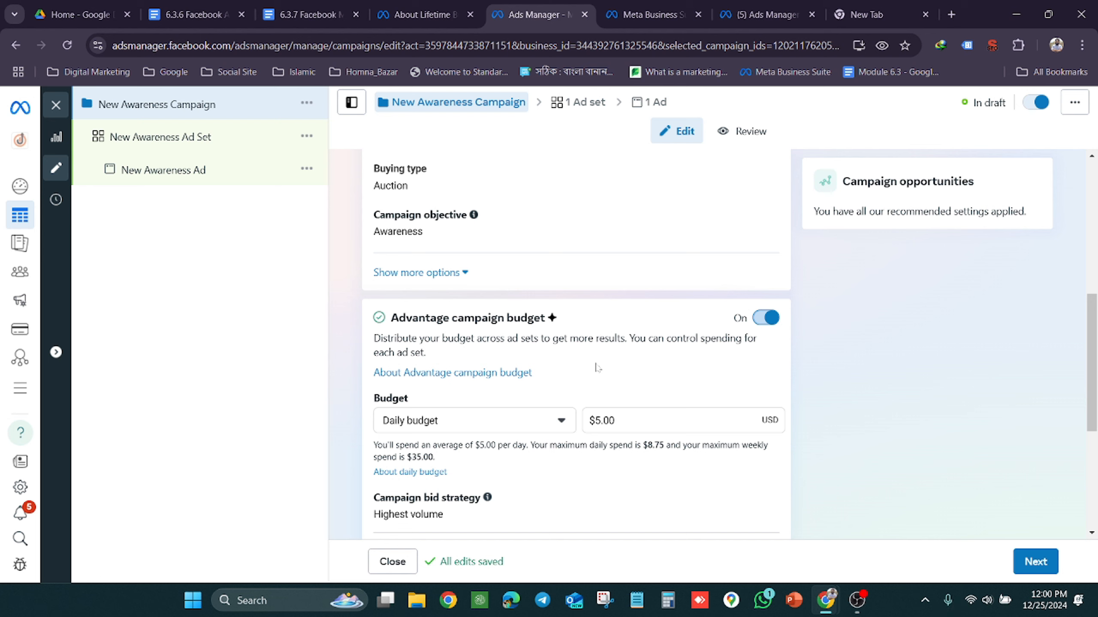
# Close the About lifetime budgets page and review the daily budget explanation and weekly spending chart in the 6.3.7 document
pyautogui.click(297, 5)
pyautogui.click(414, 6)
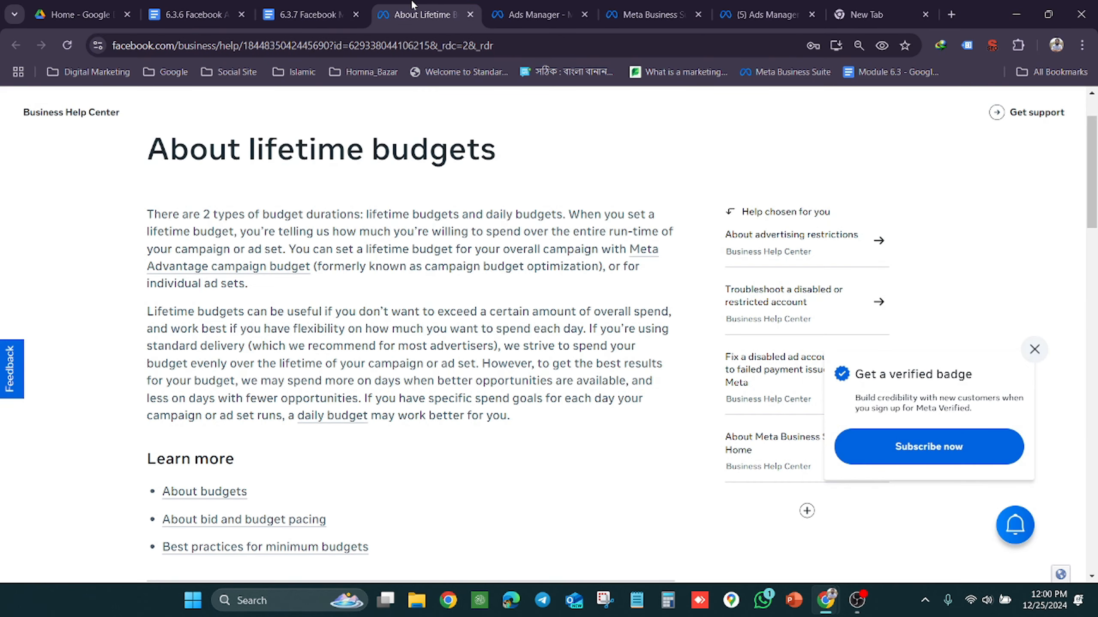
pyautogui.click(470, 14)
pyautogui.click(338, 6)
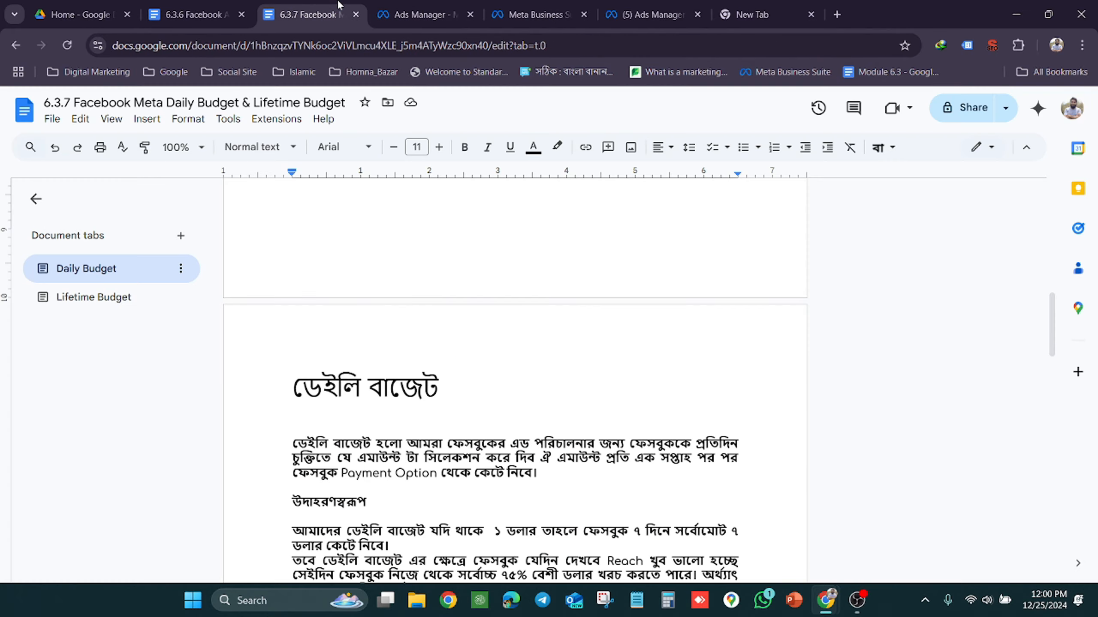
pyautogui.scroll(10, 355, 302)
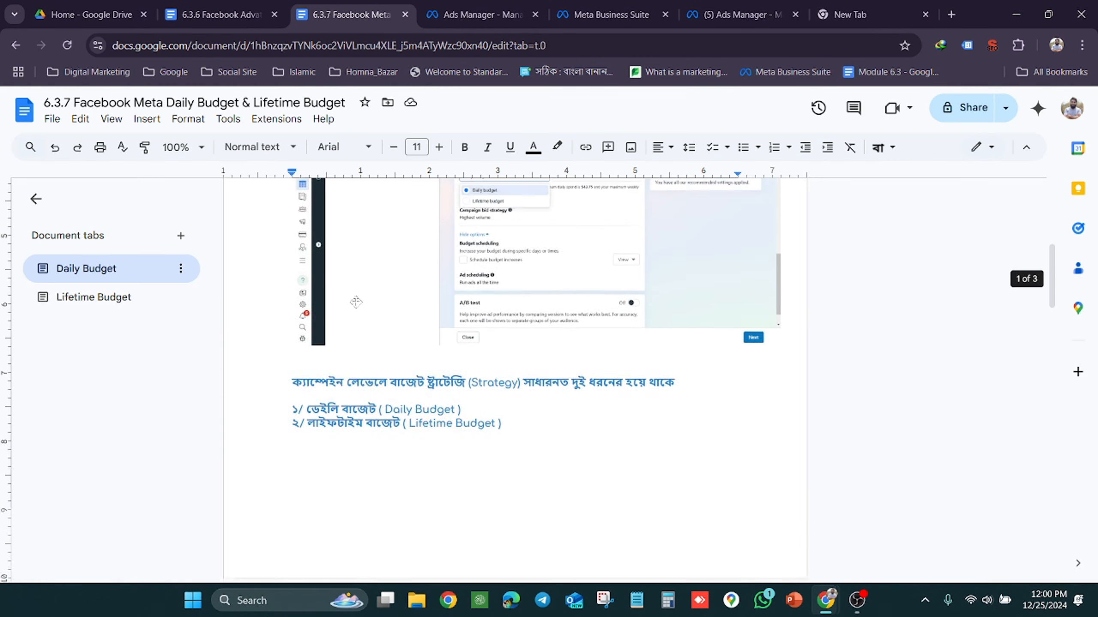
pyautogui.scroll(-15, 355, 302)
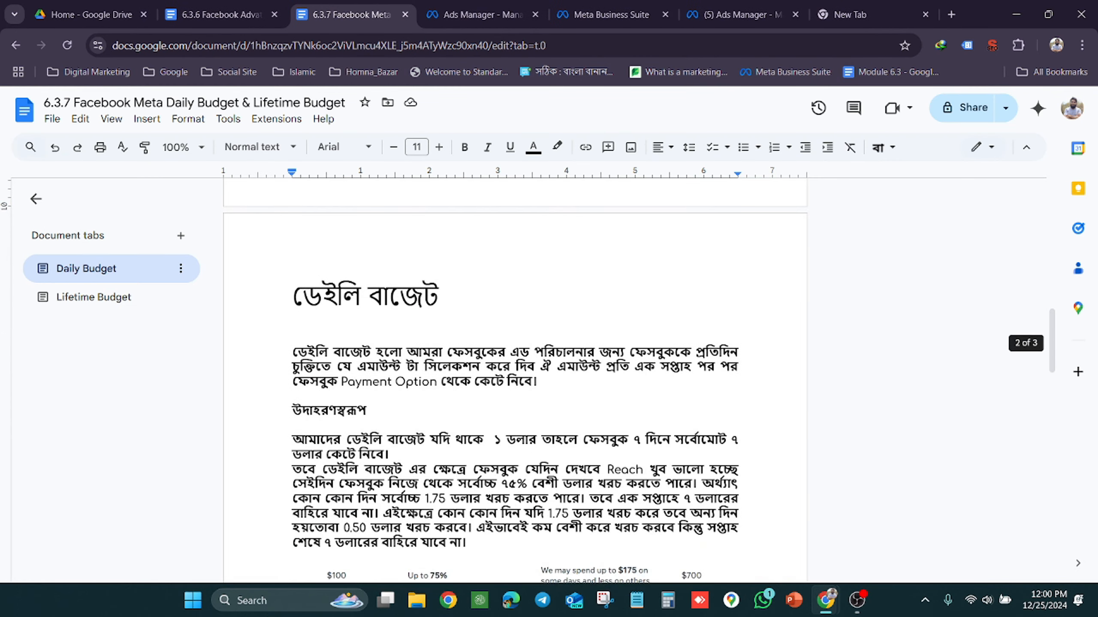
pyautogui.scroll(-4, 514, 380)
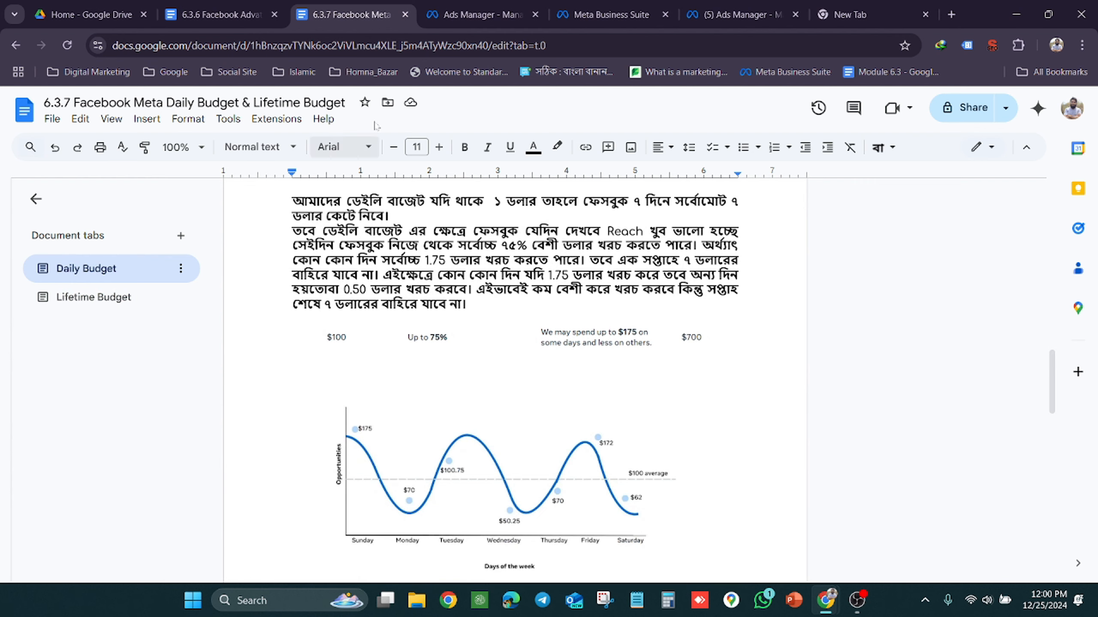
# Return to the Awareness campaign editor, look through the About Advantage campaign budget help article, and close it
pyautogui.click(439, 4)
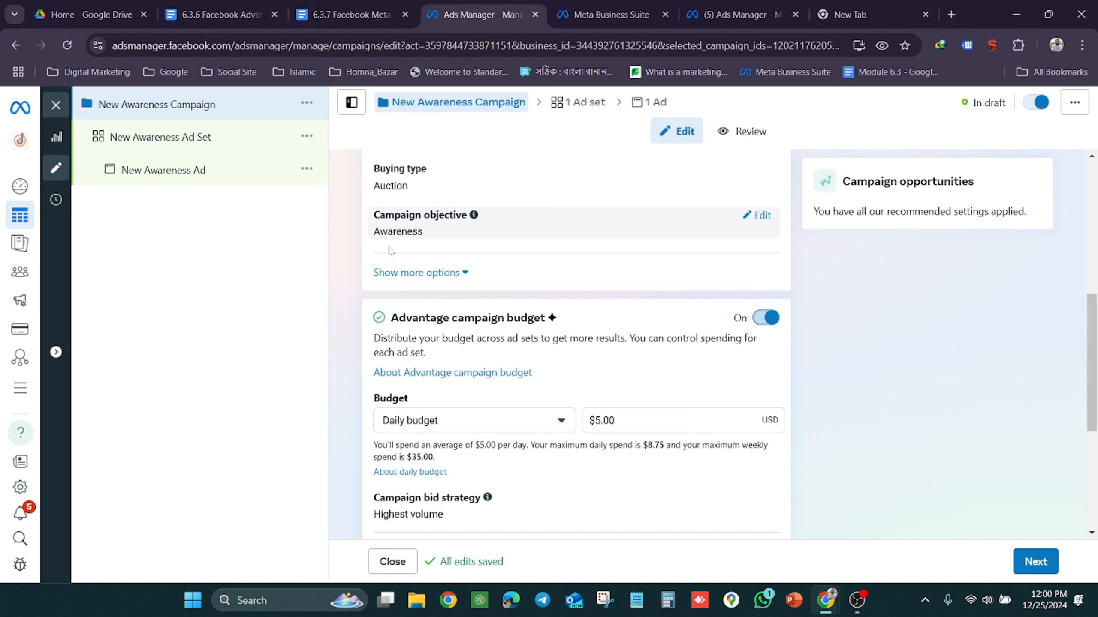
pyautogui.click(464, 373)
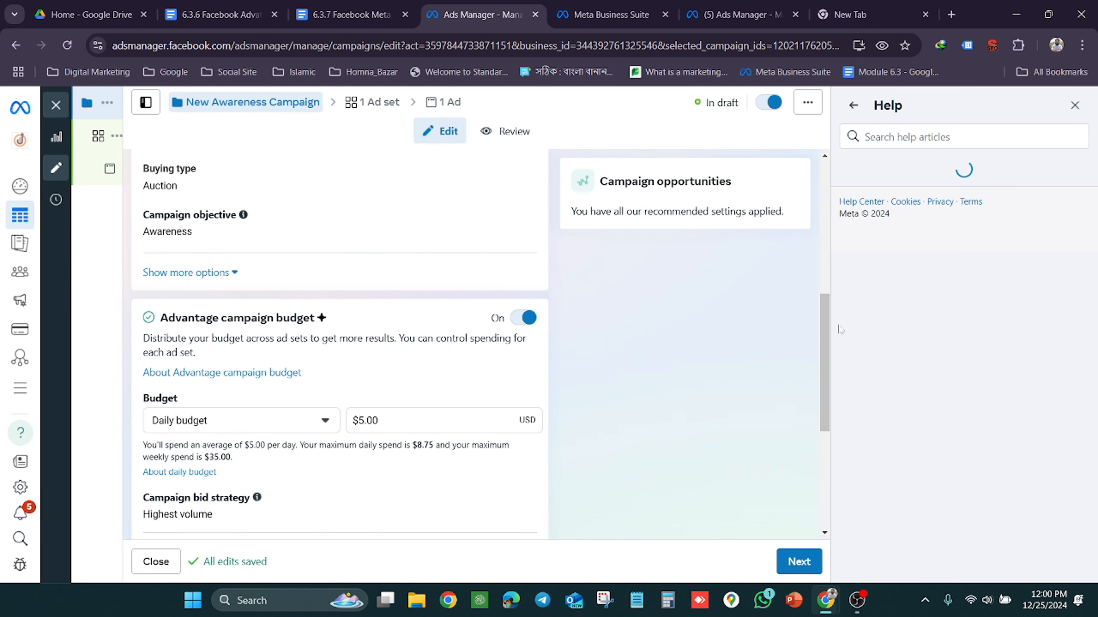
pyautogui.scroll(-2, 964, 367)
pyautogui.scroll(-8, 918, 378)
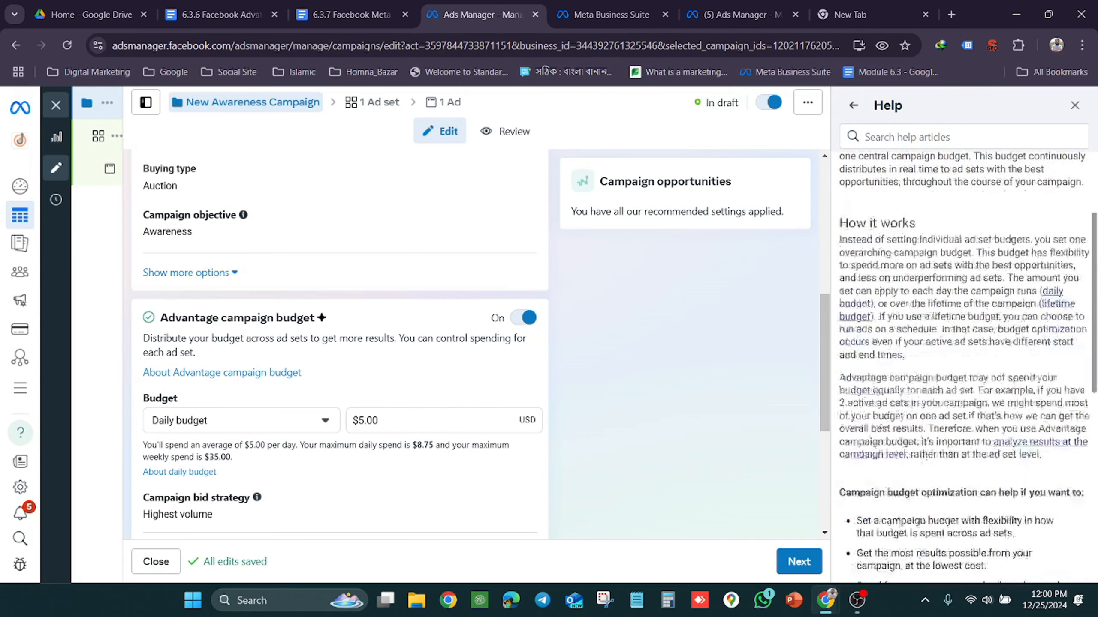
pyautogui.scroll(10, 918, 378)
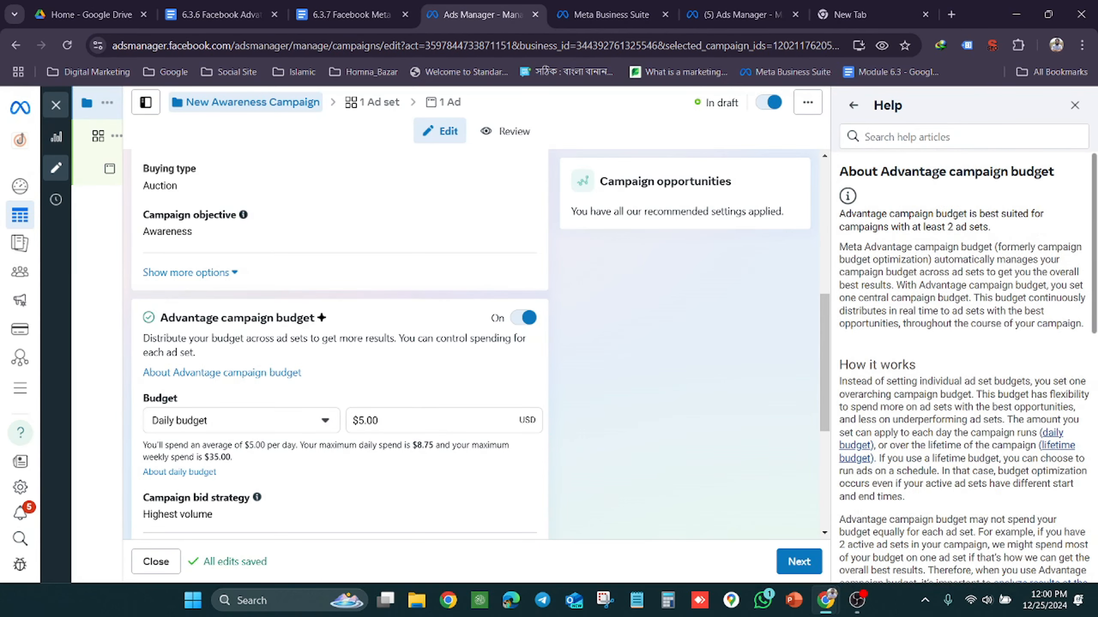
pyautogui.click(1074, 105)
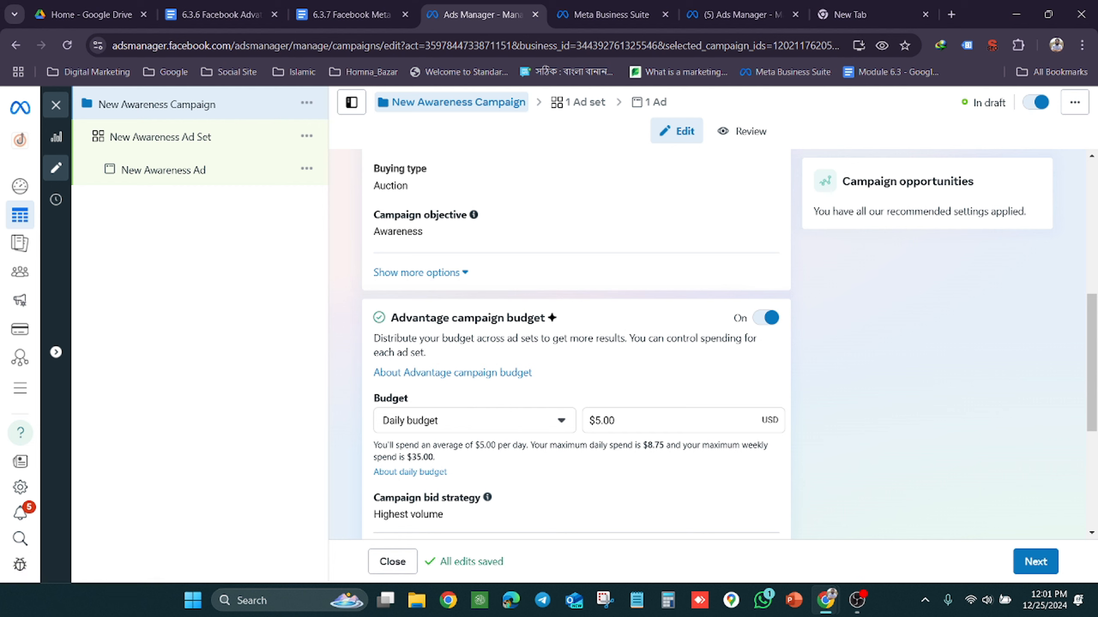
# Set the Awareness campaign's daily budget to $3.00 and check the spending limits and scheduling options below it
pyautogui.scroll(-2, 492, 323)
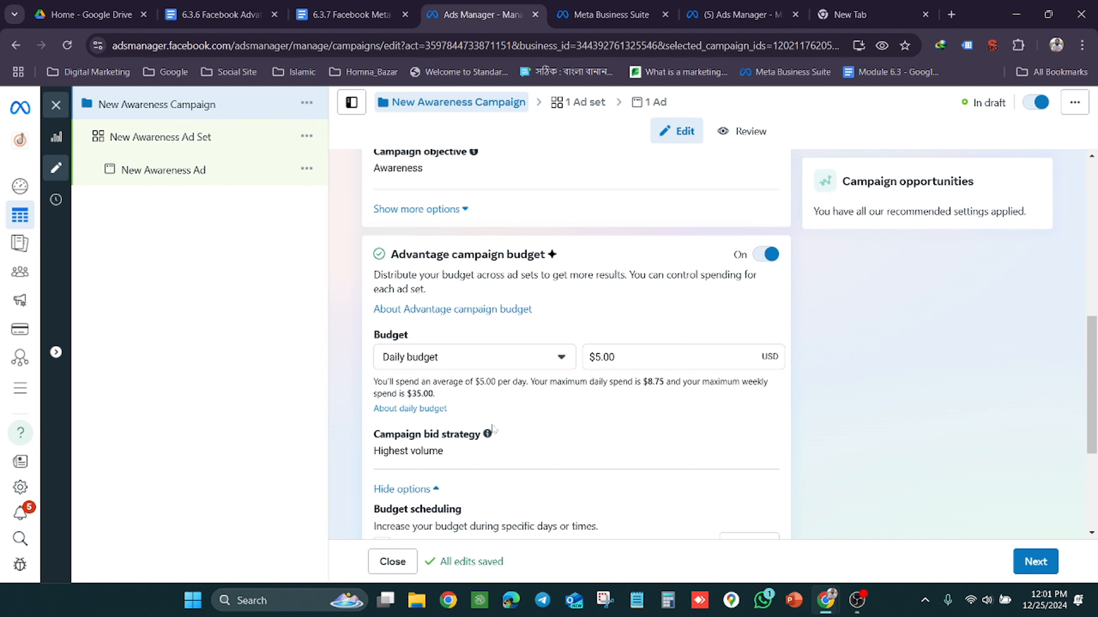
pyautogui.moveTo(488, 441)
pyautogui.click(618, 357)
pyautogui.press('BackSpace')
pyautogui.press('BackSpace')
pyautogui.press('BackSpace')
pyautogui.press('BackSpace')
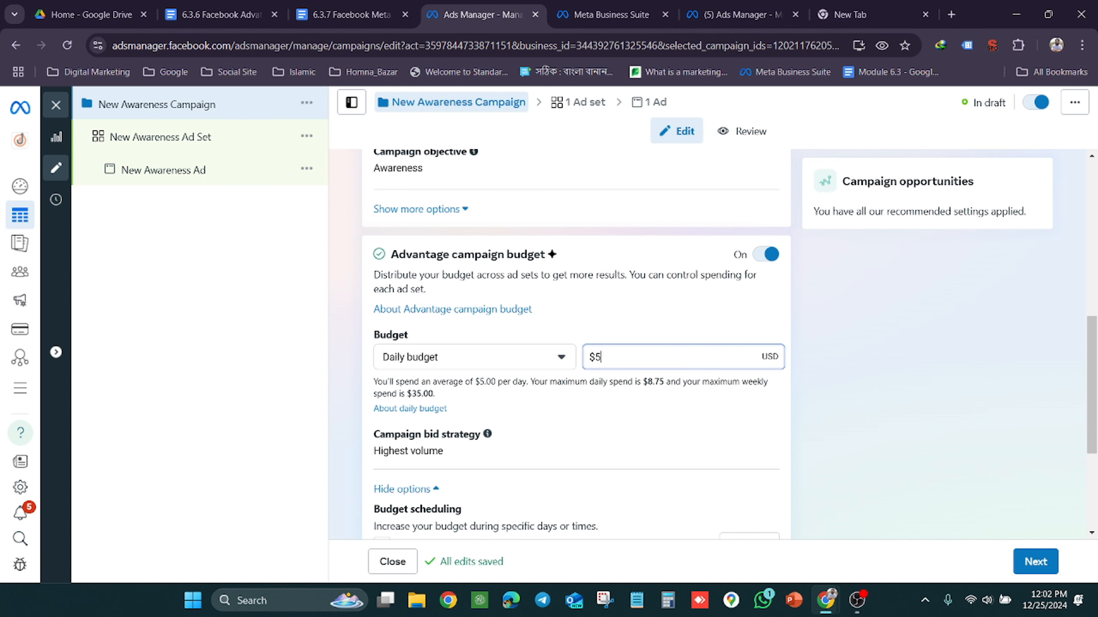
pyautogui.write('3')
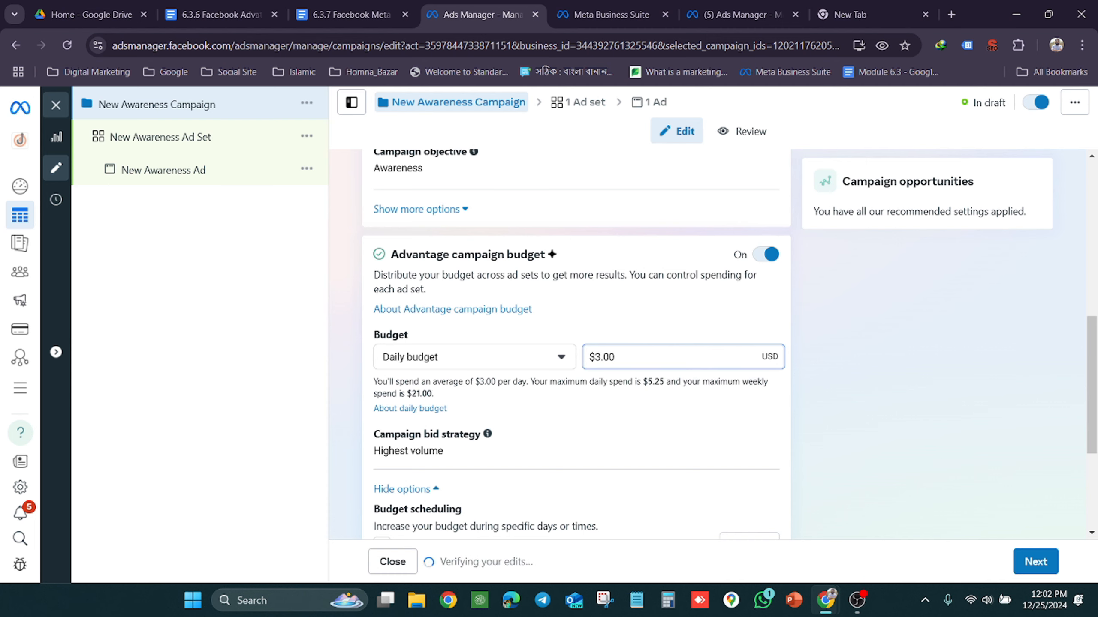
pyautogui.scroll(2, 638, 360)
pyautogui.scroll(-4, 639, 361)
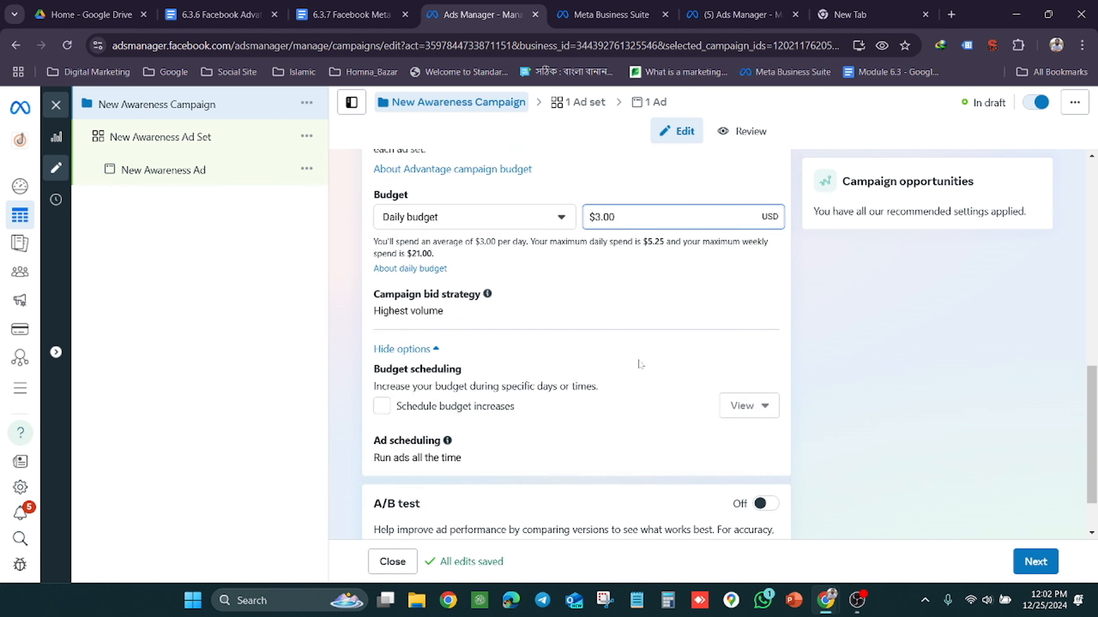
pyautogui.scroll(3, 640, 364)
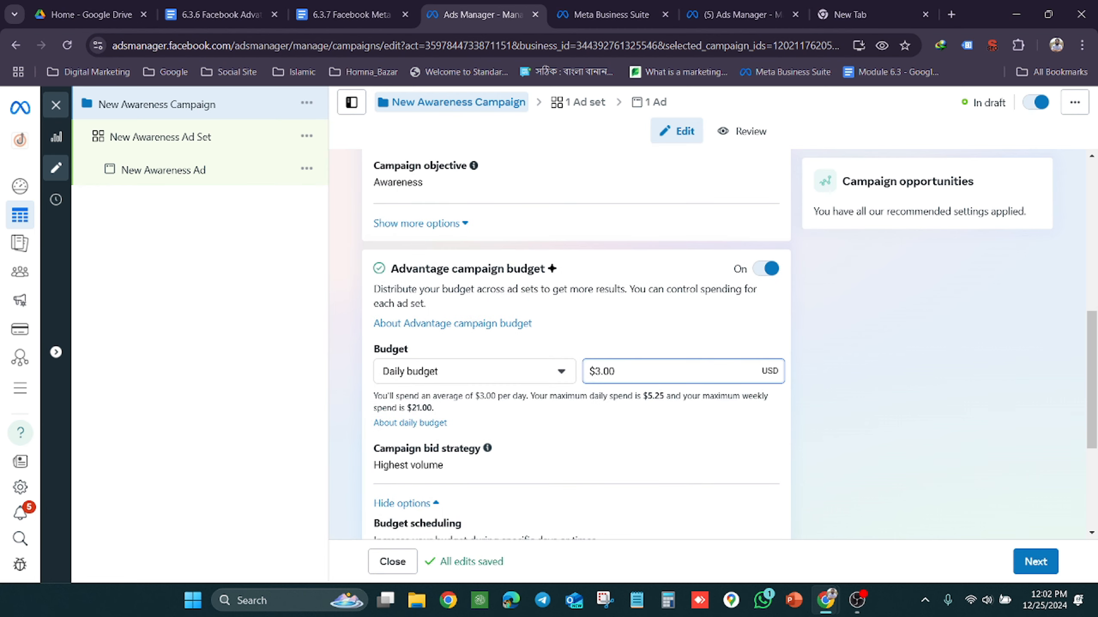
# Set the Awareness campaign's daily budget to $5.00
pyautogui.press('BackSpace')
pyautogui.press('BackSpace')
pyautogui.press('BackSpace')
pyautogui.press('BackSpace')
pyautogui.write('5.00')
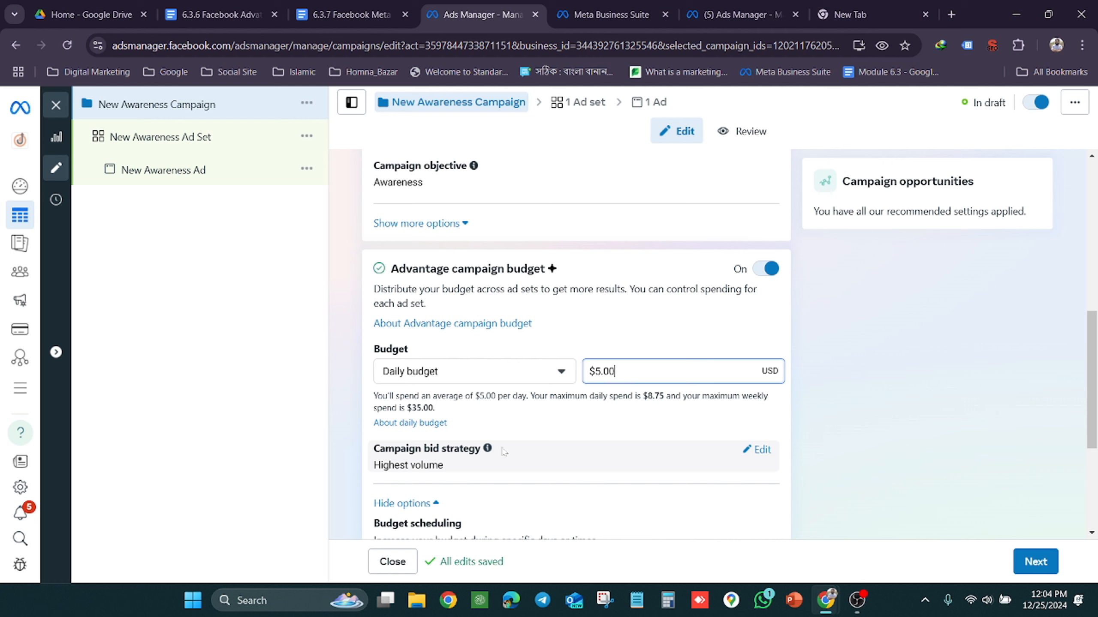
# Read the About daily budgets help article through its How daily budgets work section, and close it
pyautogui.click(648, 5)
pyautogui.click(454, 5)
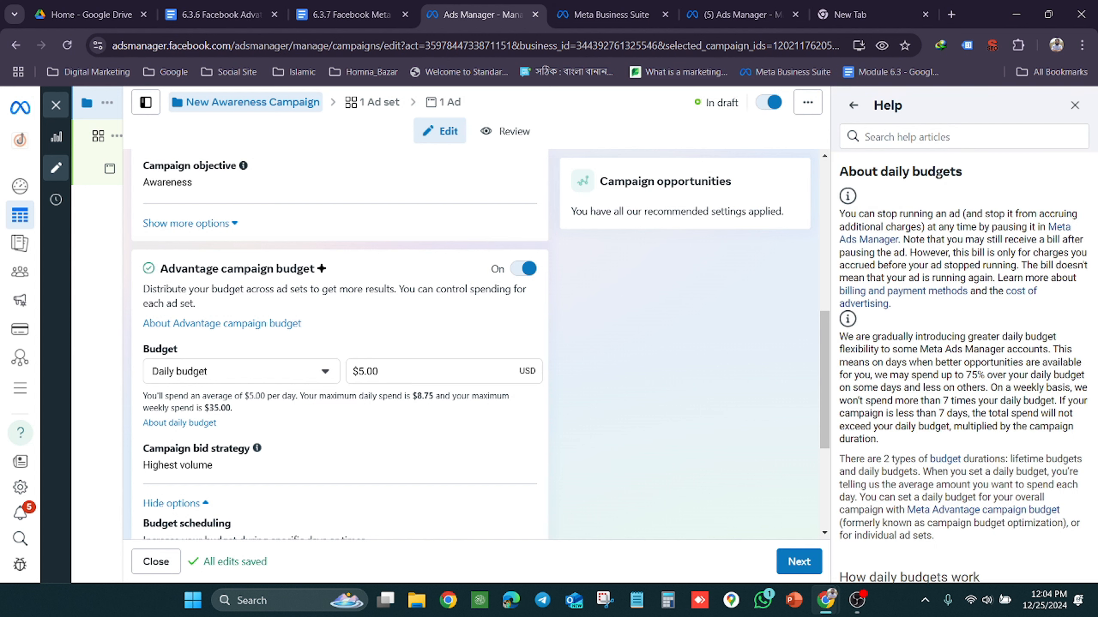
pyautogui.scroll(-2, 963, 367)
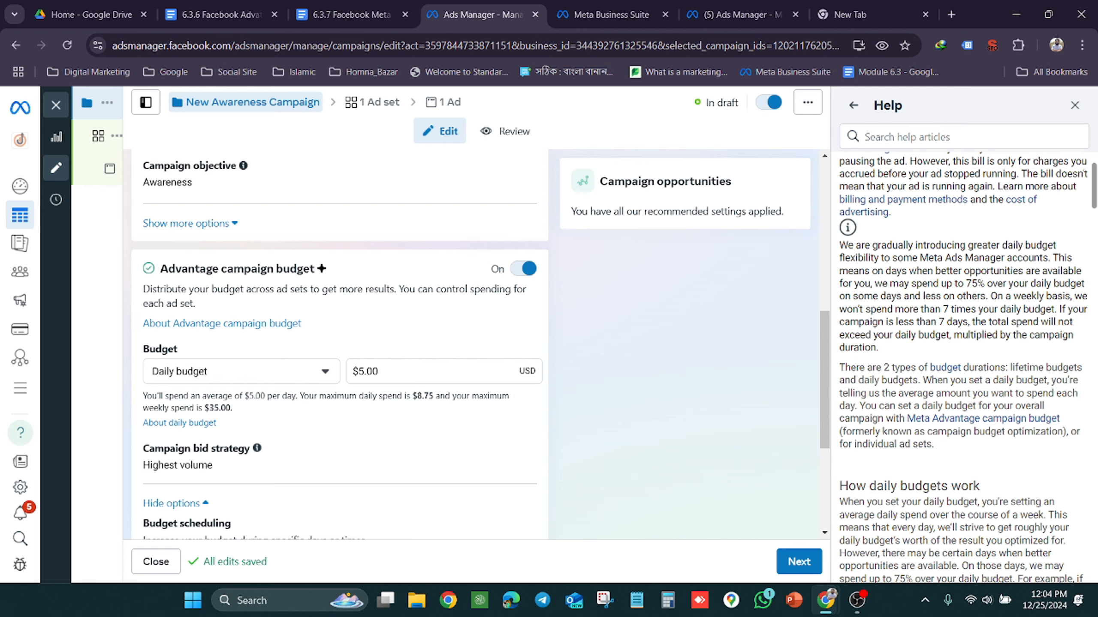
pyautogui.scroll(1, 963, 368)
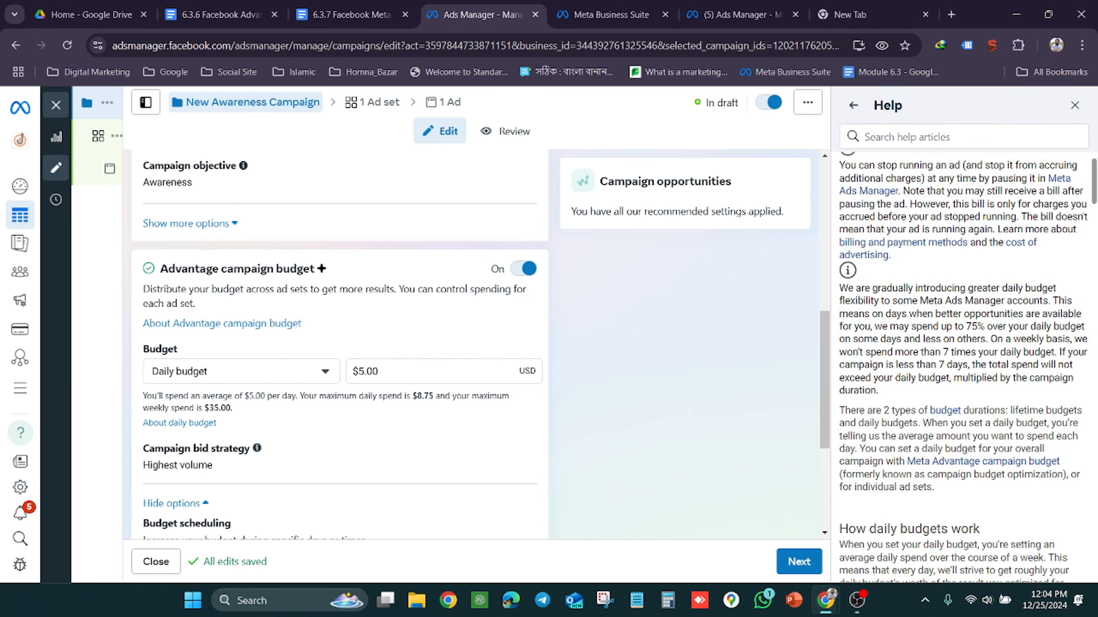
pyautogui.scroll(1, 963, 367)
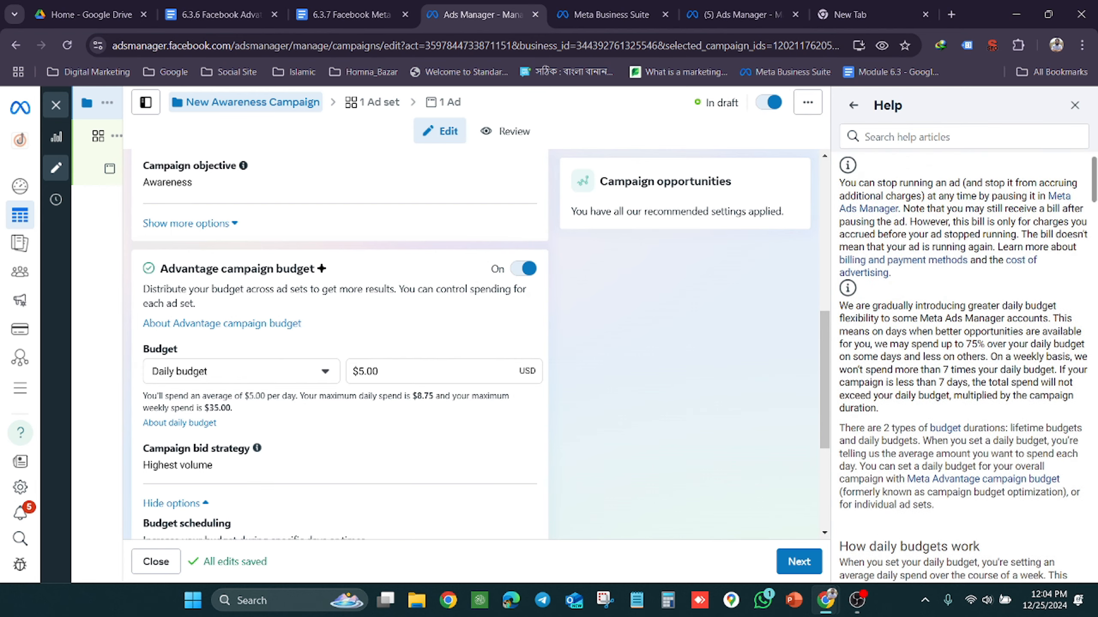
pyautogui.scroll(-1, 963, 368)
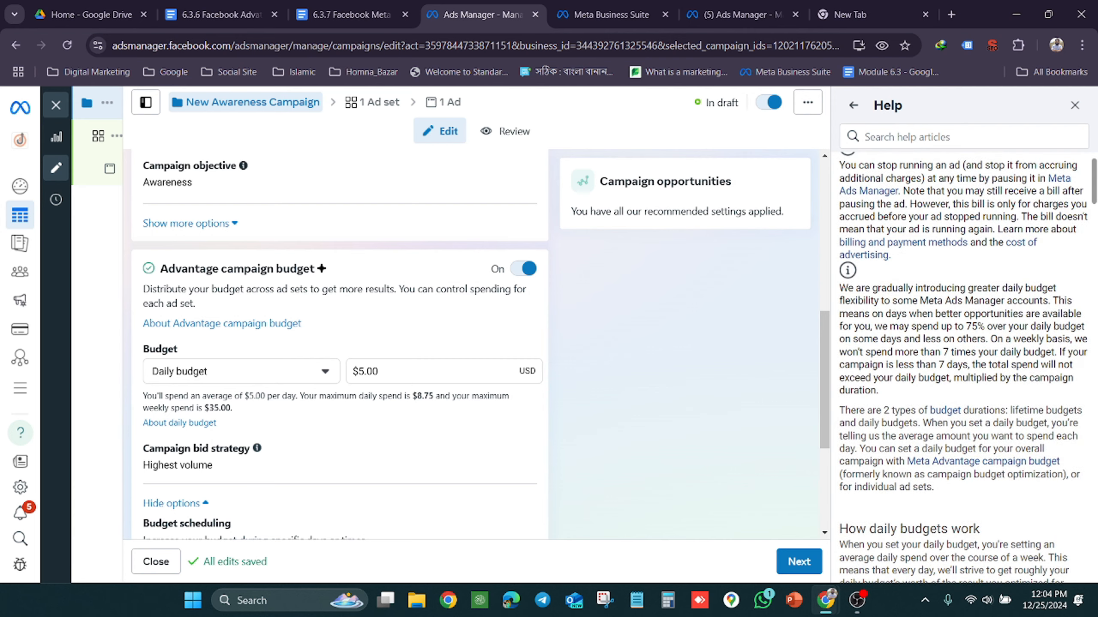
pyautogui.scroll(-2, 957, 235)
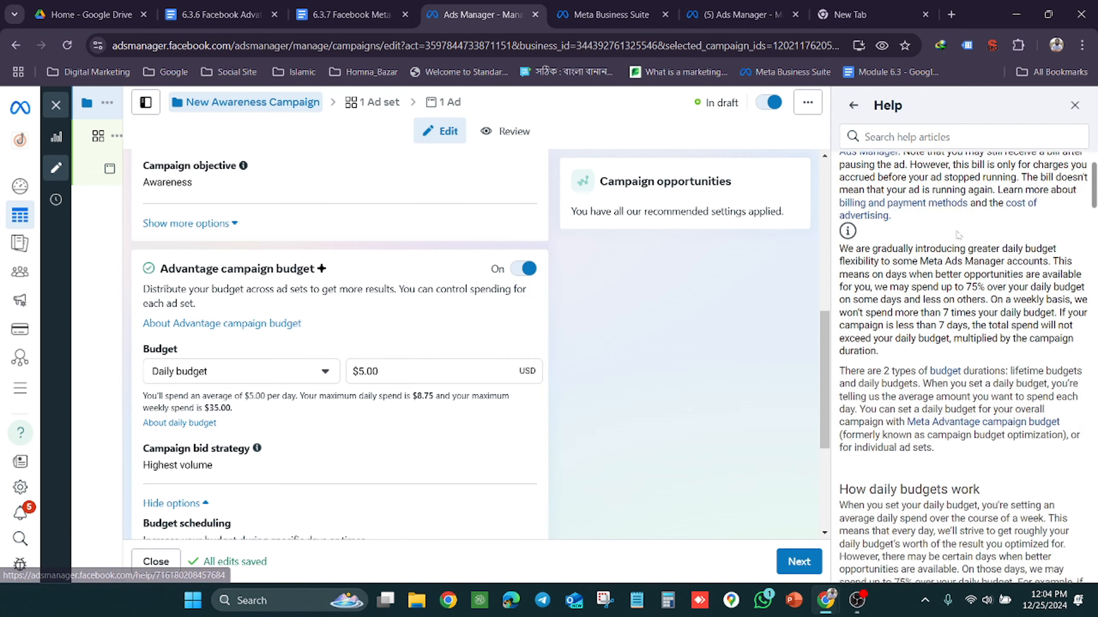
pyautogui.scroll(-1, 957, 235)
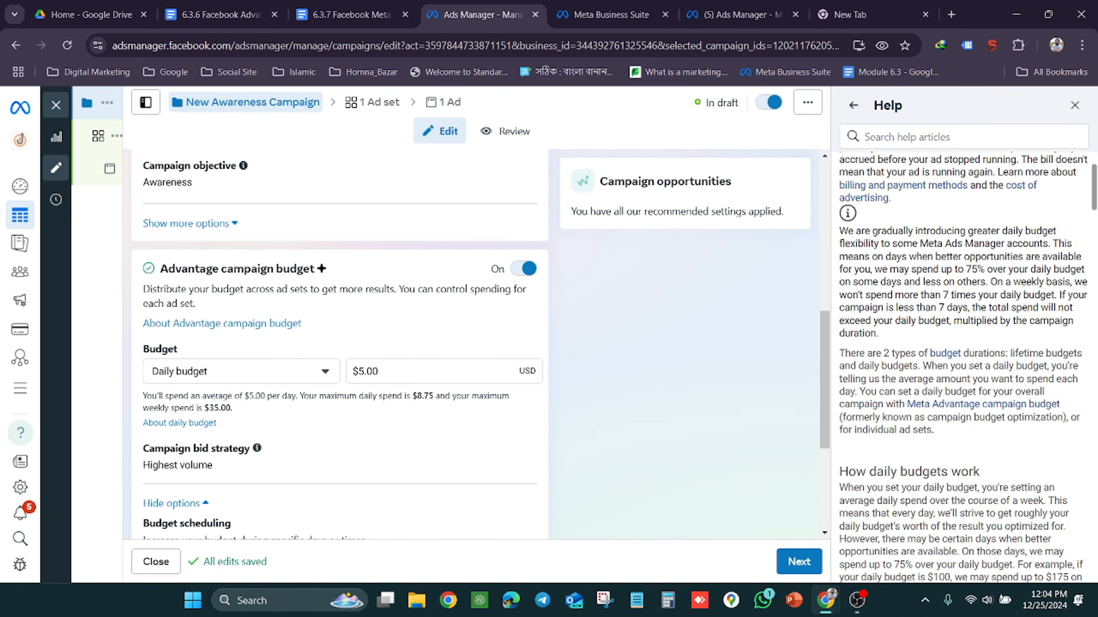
pyautogui.scroll(-2, 978, 300)
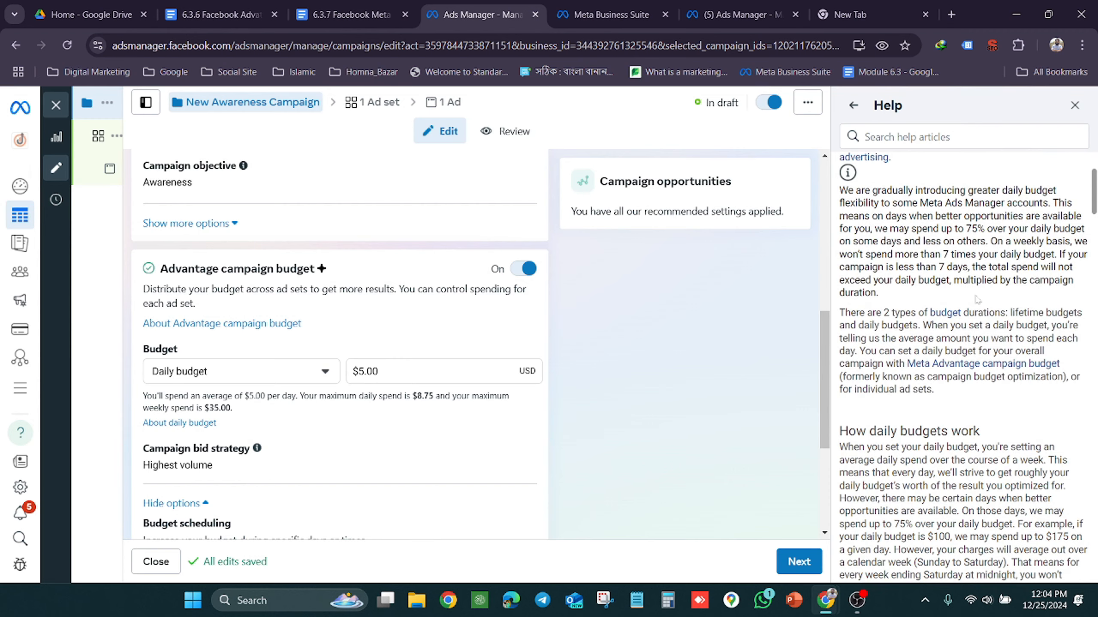
pyautogui.scroll(-7, 978, 300)
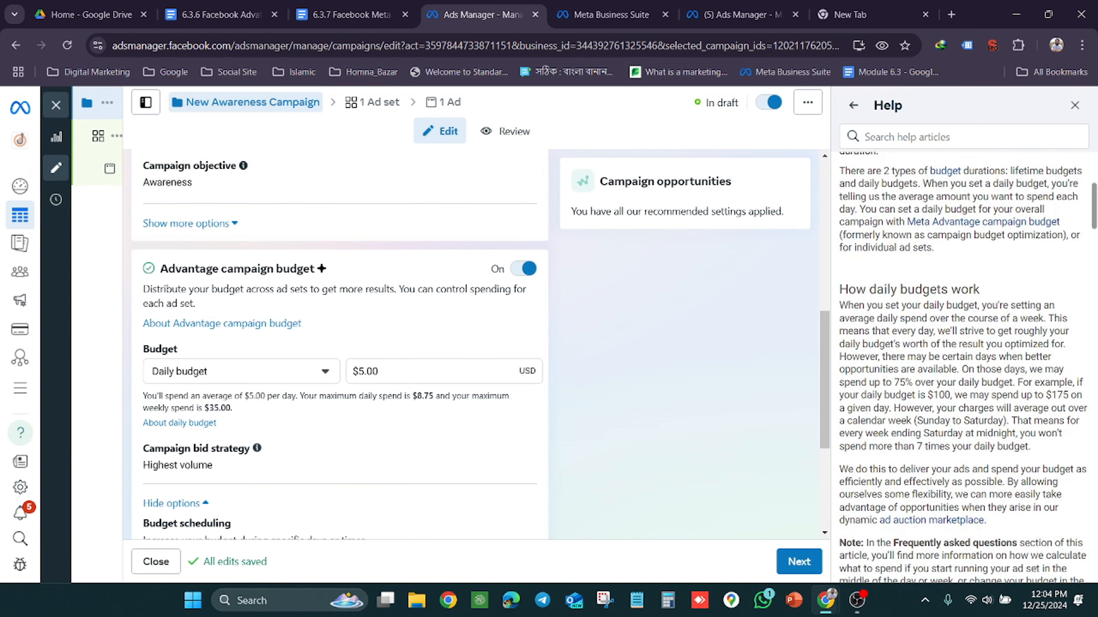
pyautogui.scroll(-2, 963, 368)
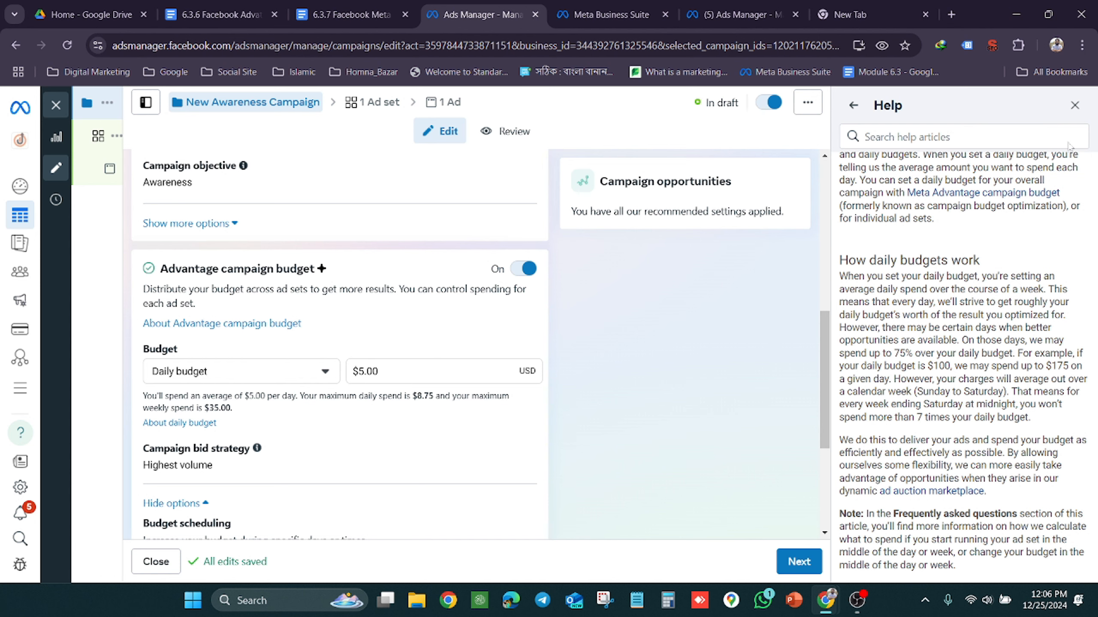
pyautogui.click(1075, 106)
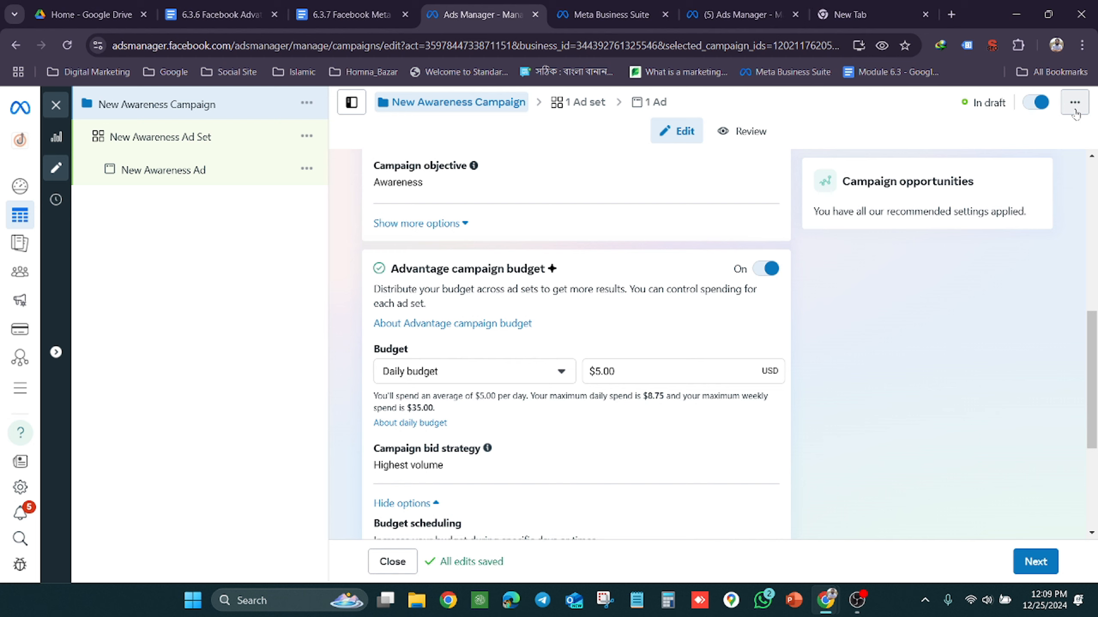
# Switch the campaign's budget type to Lifetime budget to show that option, and return it to Daily budget
pyautogui.click(562, 372)
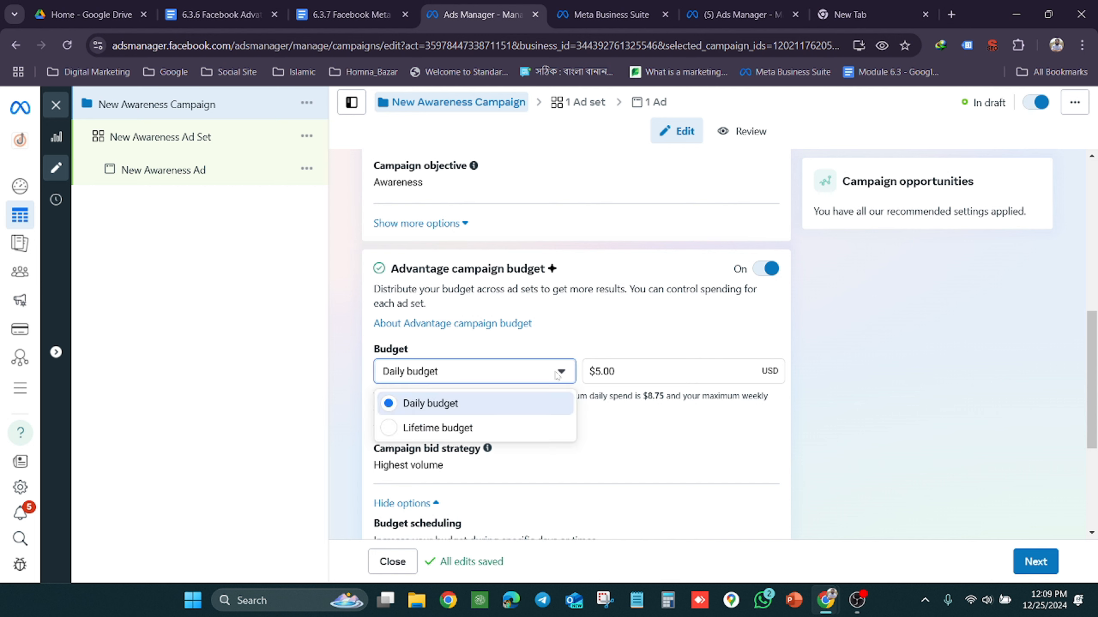
pyautogui.click(443, 428)
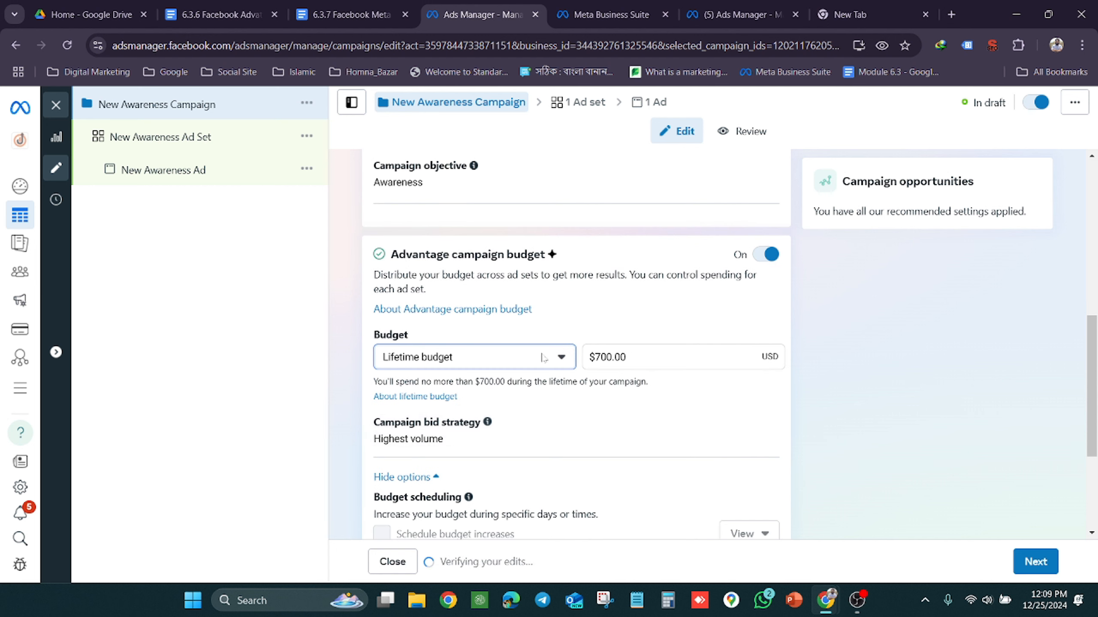
pyautogui.click(562, 358)
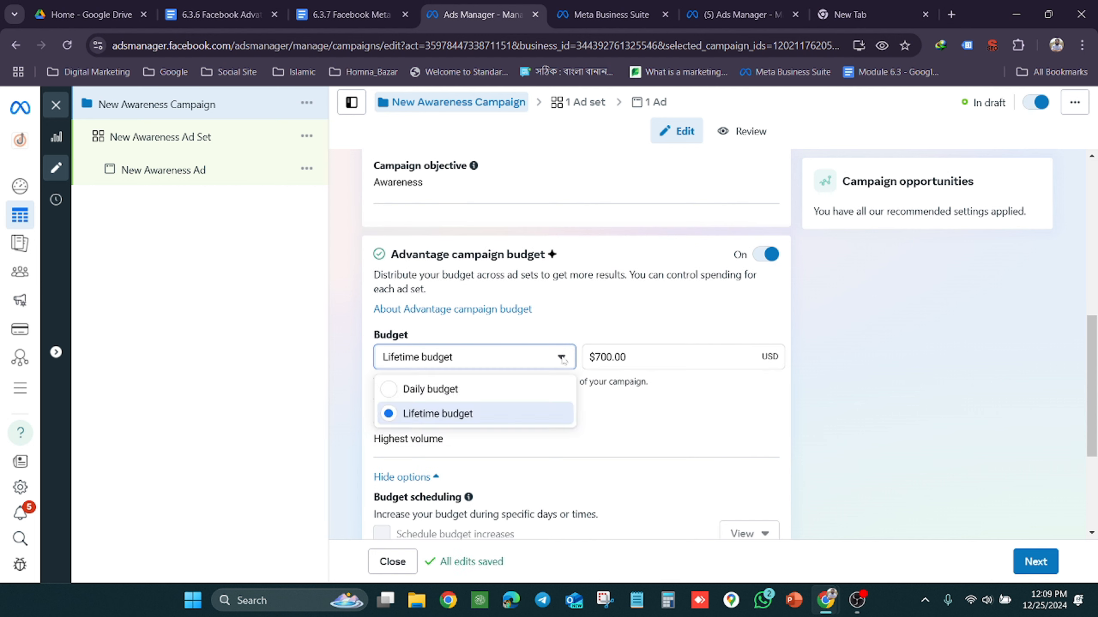
pyautogui.click(454, 389)
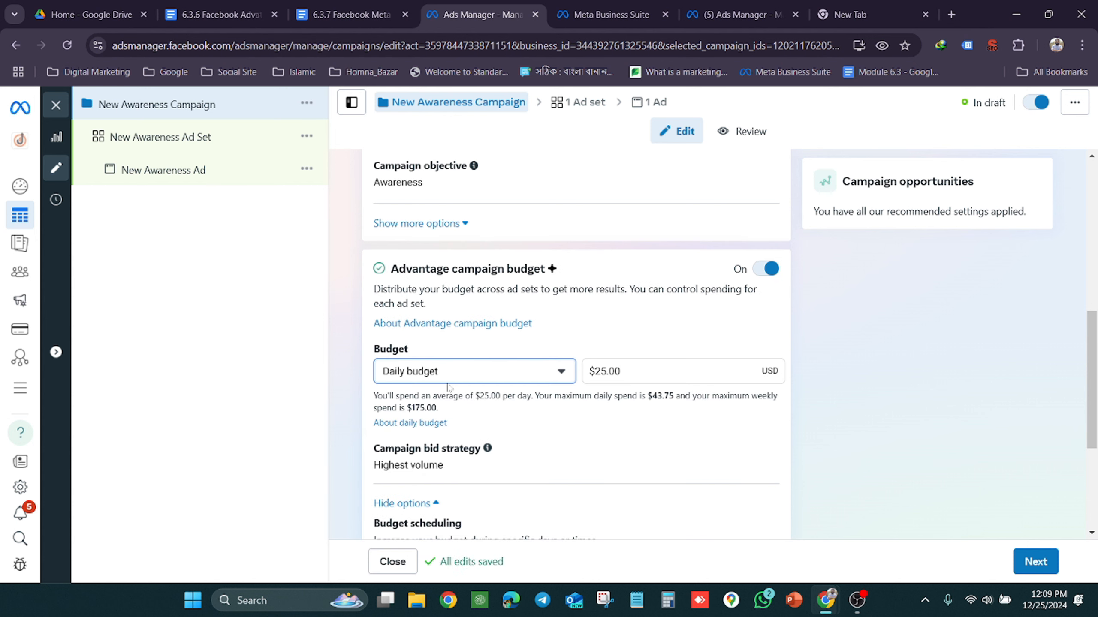
# Enable scheduled budget increases for the campaign and examine the time period and increase amount settings
pyautogui.scroll(-2, 449, 388)
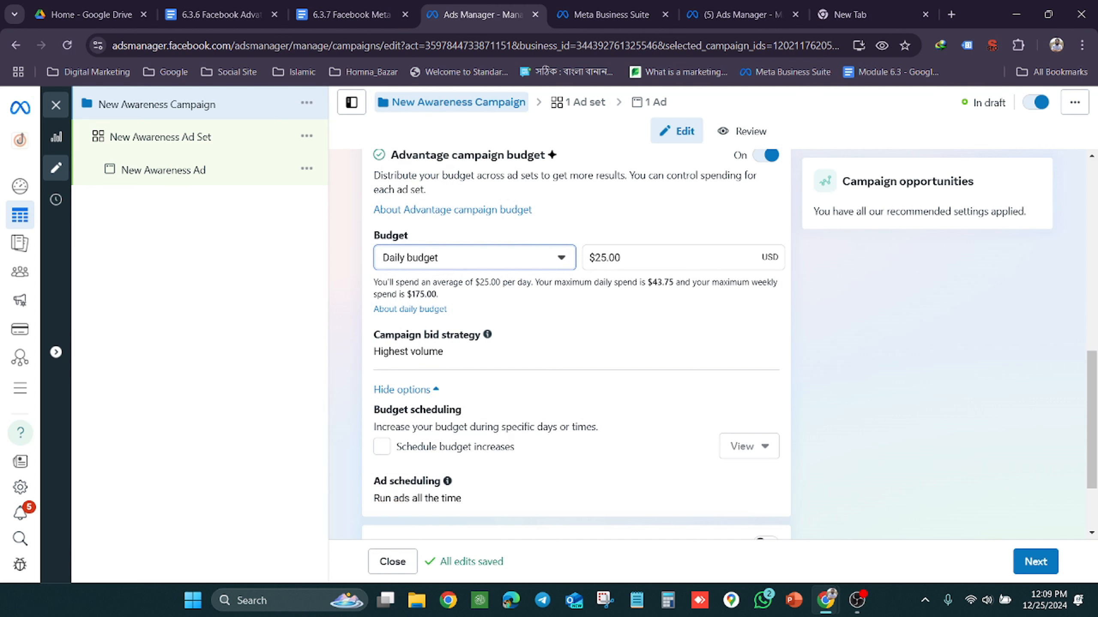
pyautogui.click(383, 450)
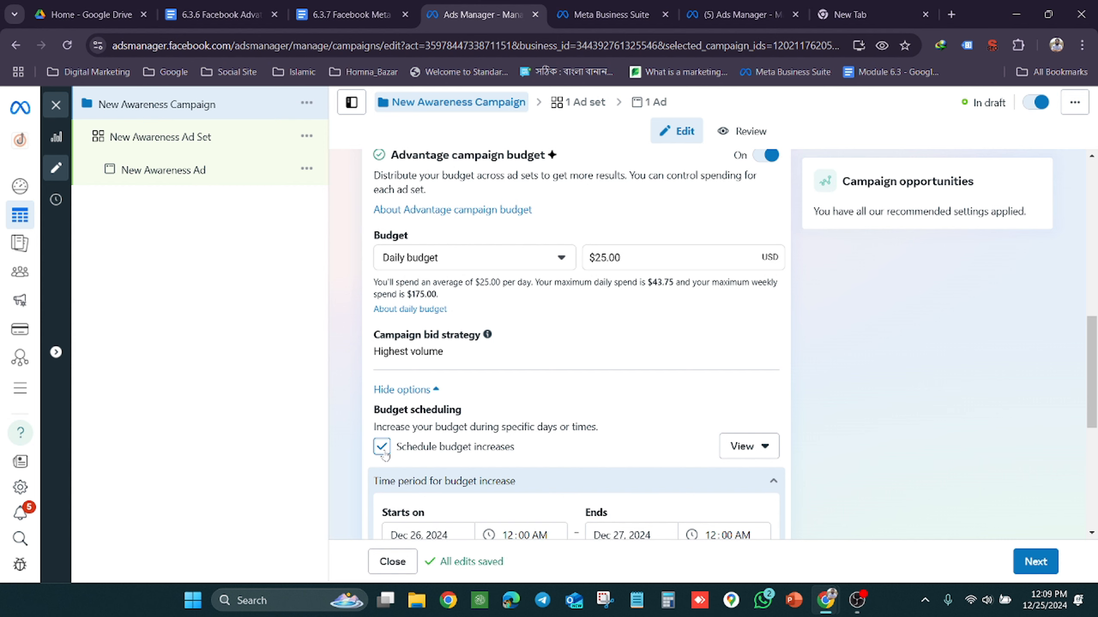
pyautogui.scroll(-3, 548, 401)
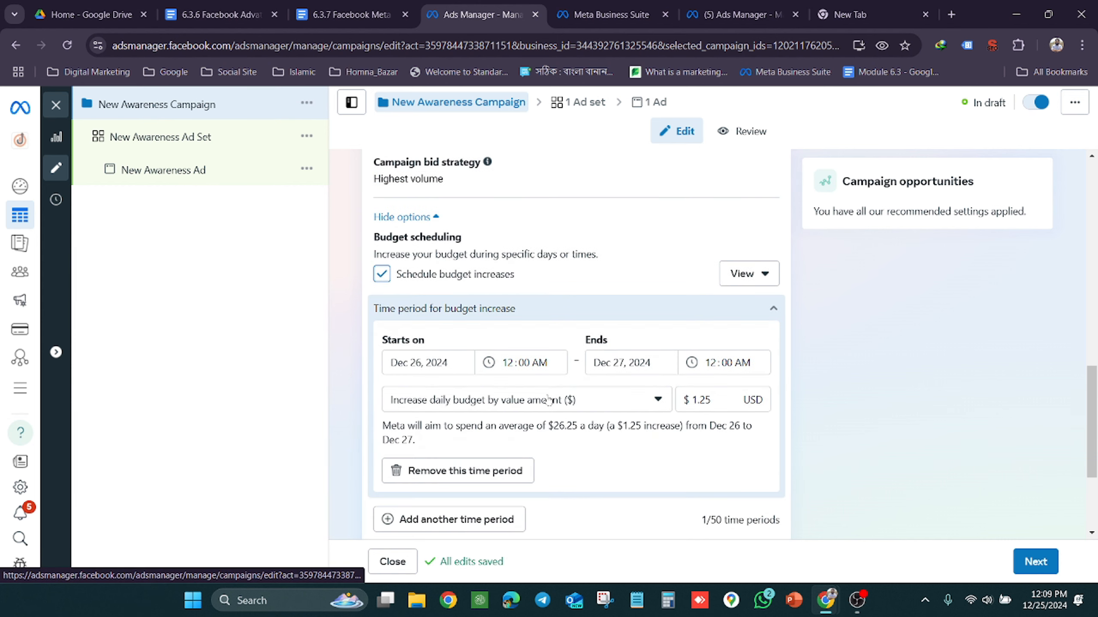
pyautogui.scroll(2, 548, 400)
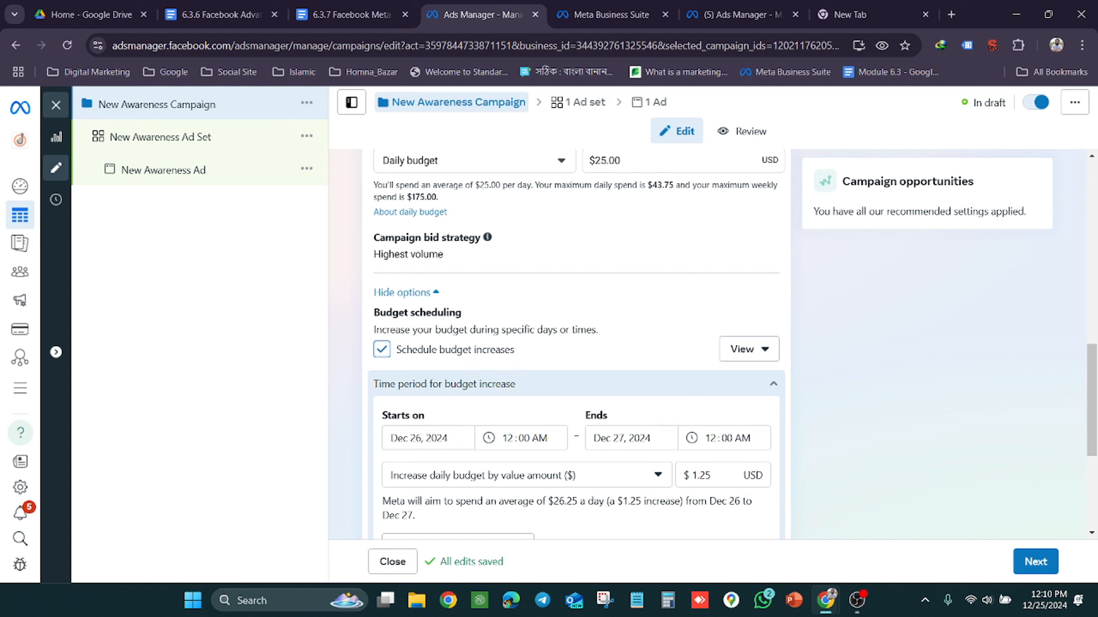
# Switch the scheduled budget increase from a value amount to a percentage of the daily budget and set it to 40%
pyautogui.scroll(-3, 434, 451)
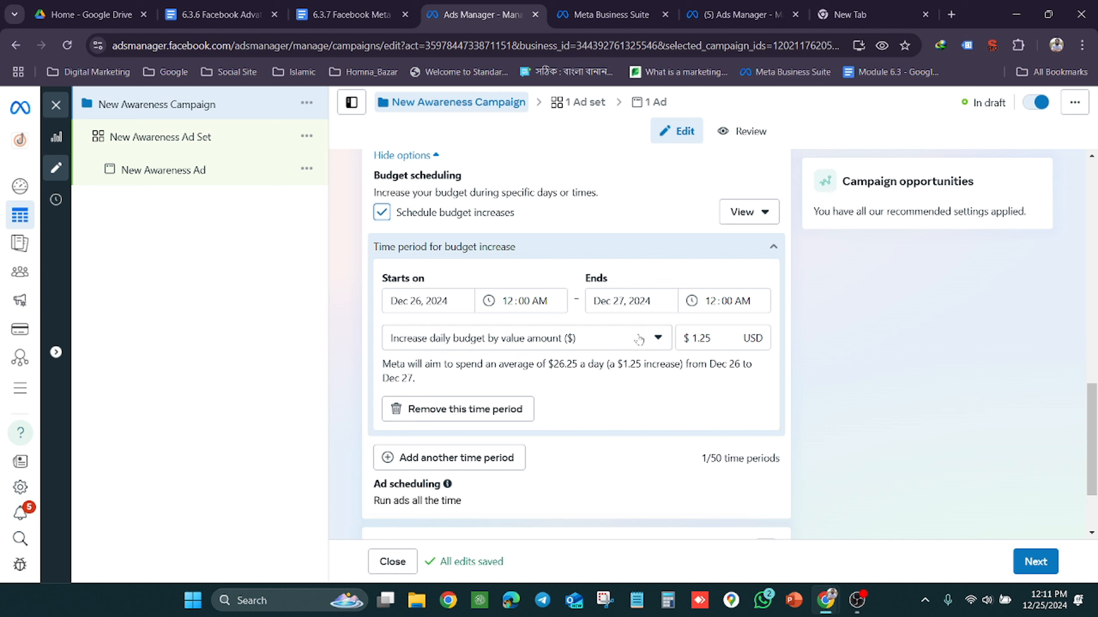
pyautogui.click(524, 348)
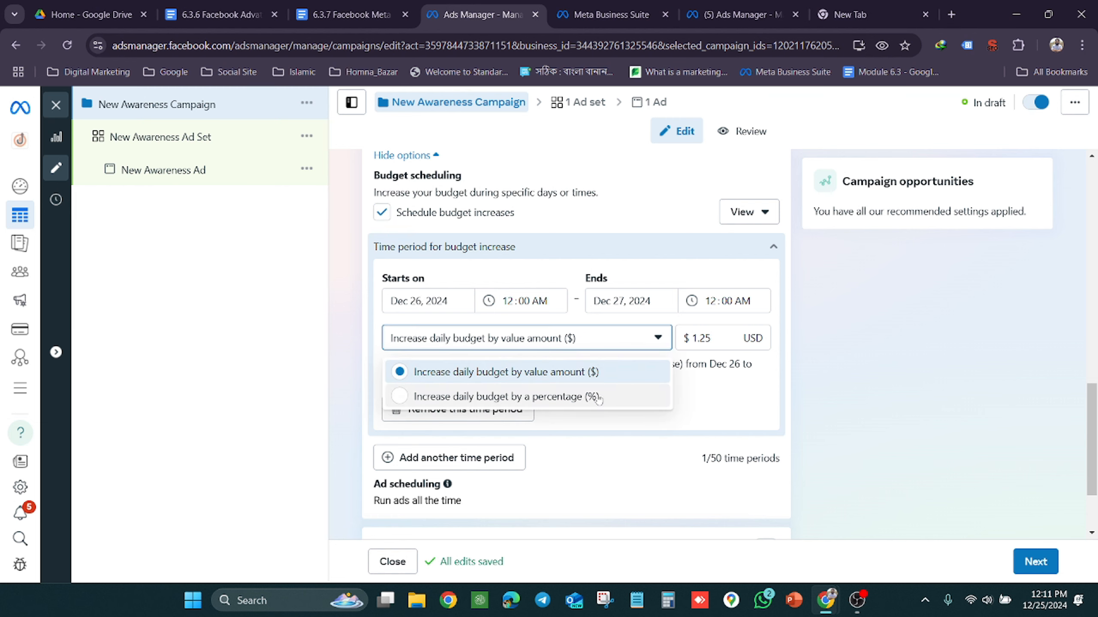
pyautogui.click(566, 397)
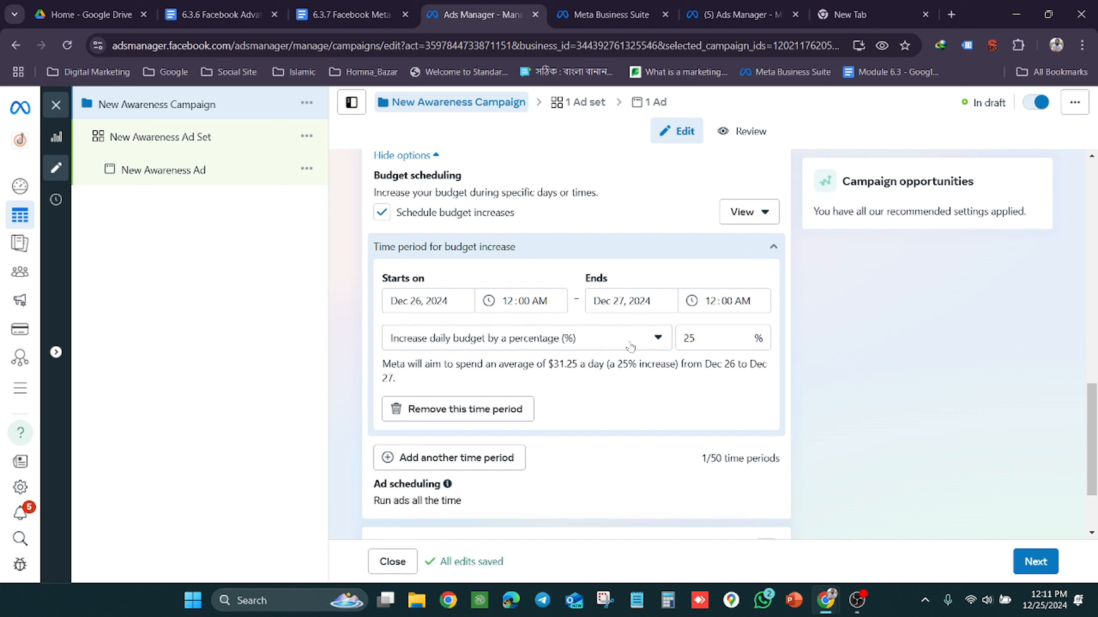
pyautogui.click(701, 339)
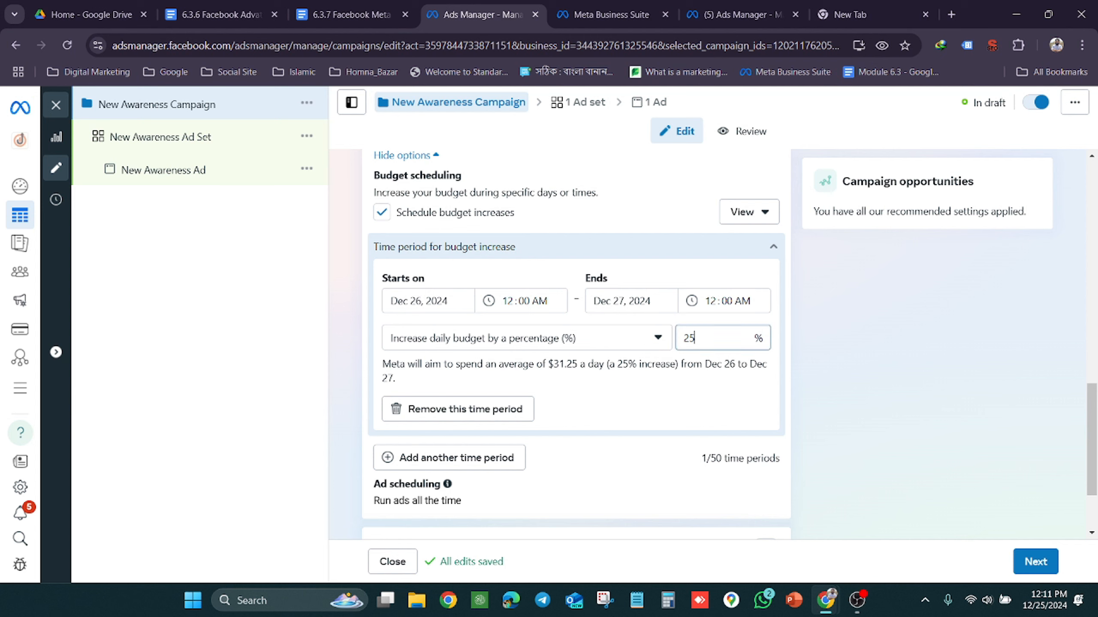
pyautogui.press('BackSpace')
pyautogui.press('BackSpace')
pyautogui.write('40')
# Remove the time period for the budget increase and turn off scheduled budget increases for the campaign
pyautogui.click(491, 409)
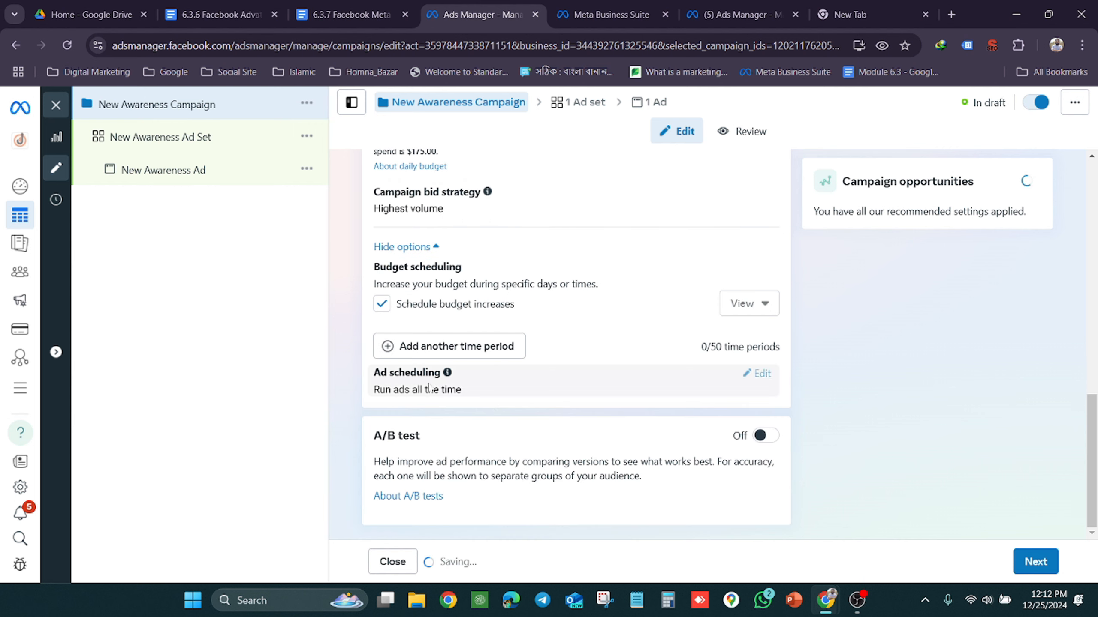
pyautogui.scroll(3, 547, 355)
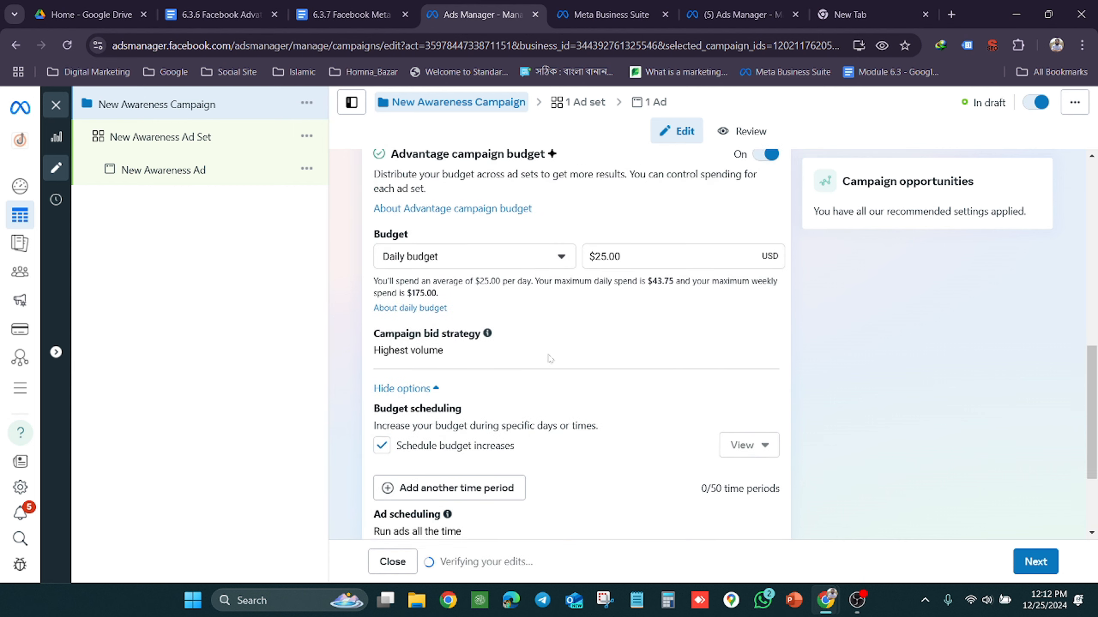
pyautogui.scroll(-3, 496, 312)
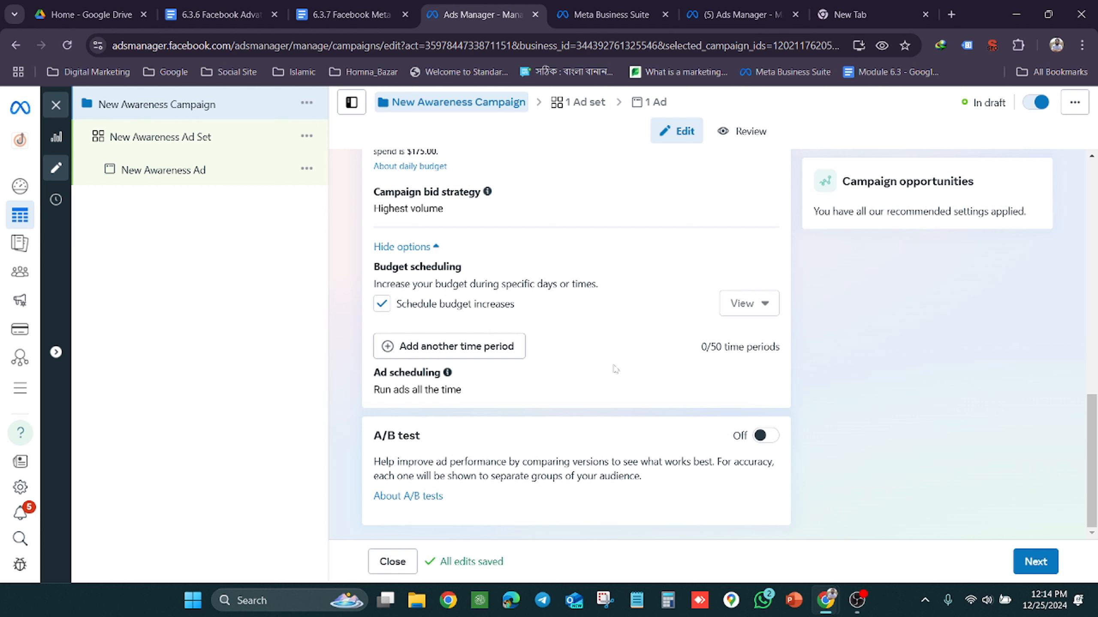
pyautogui.scroll(3, 615, 369)
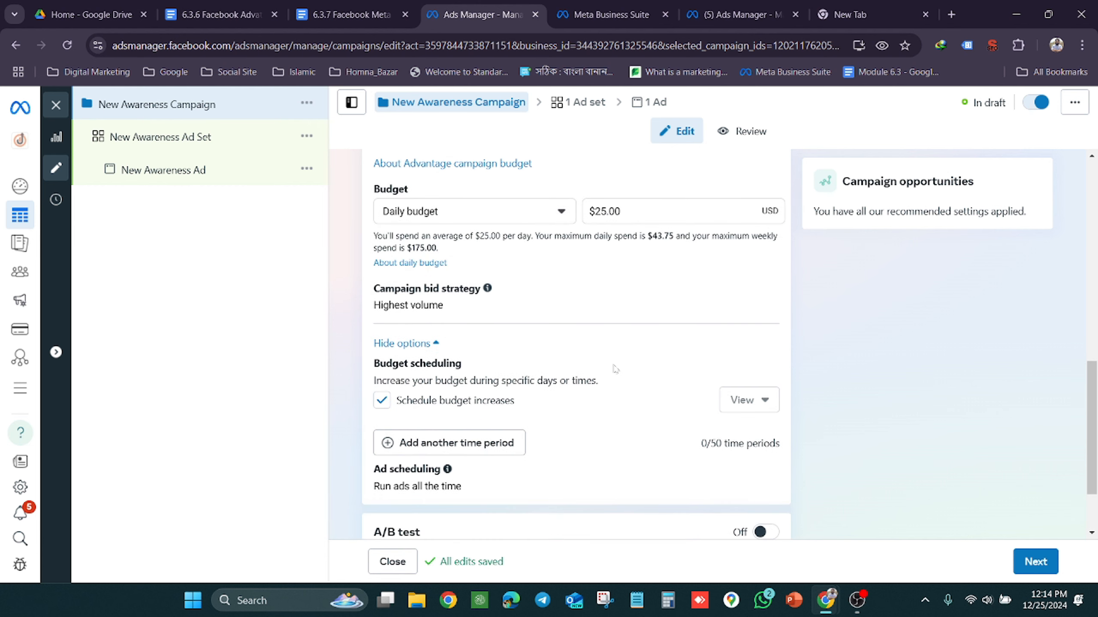
pyautogui.click(383, 401)
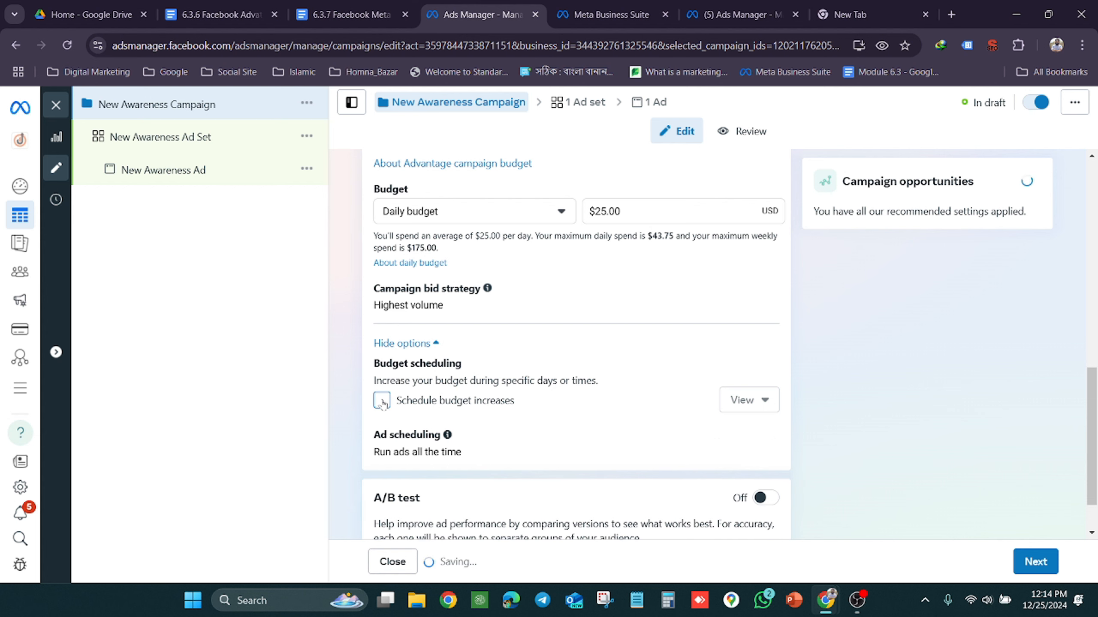
# Change the campaign's budget type to Lifetime budget and try to enable scheduled budget increases with it
pyautogui.scroll(3, 483, 337)
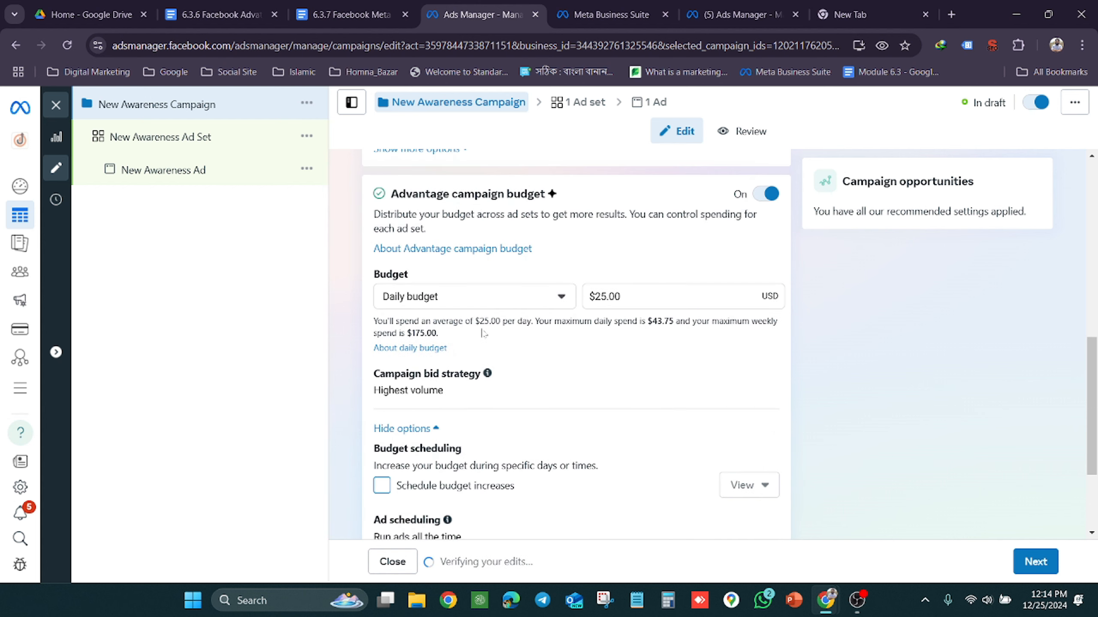
pyautogui.click(554, 298)
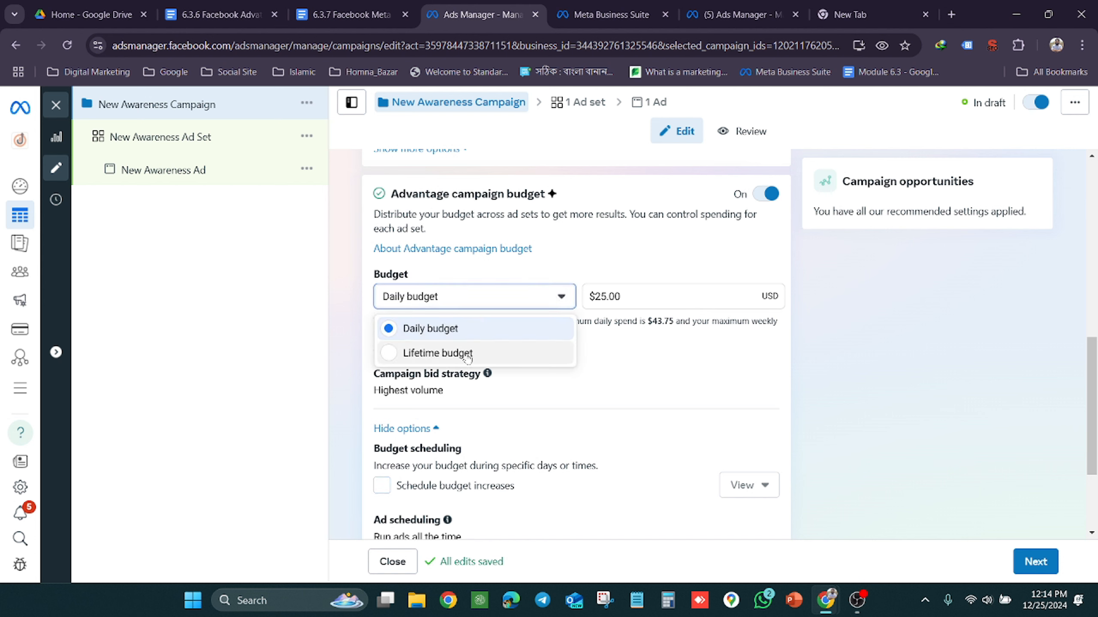
pyautogui.click(467, 355)
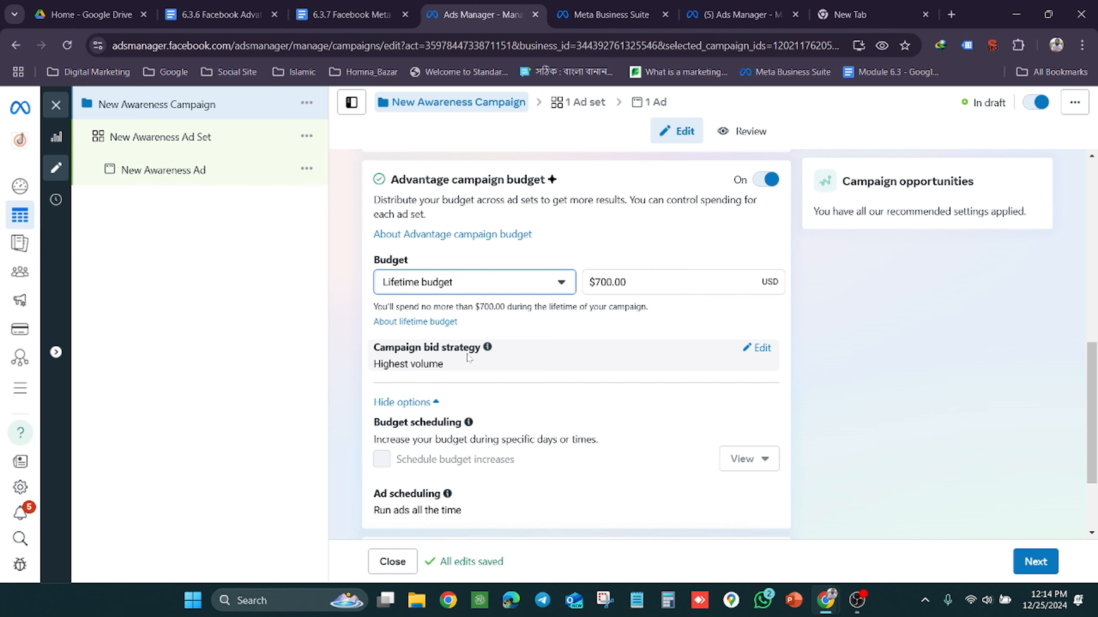
pyautogui.scroll(-1, 467, 356)
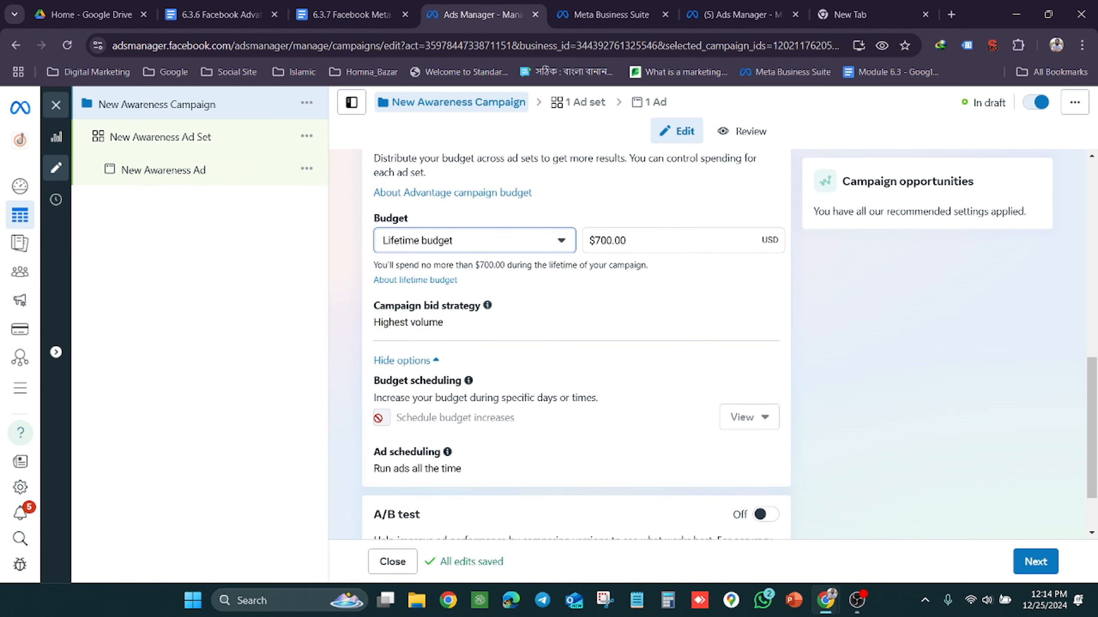
pyautogui.click(379, 418)
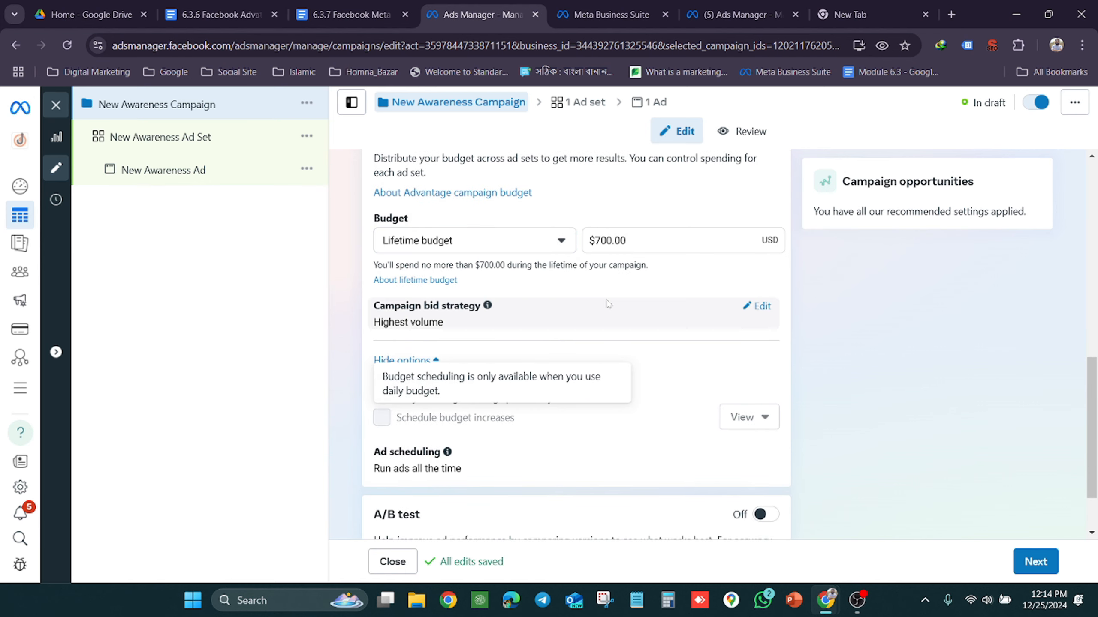
# Examine the lifetime budget amount together with the campaign's objective, bid strategy, budget scheduling and ad scheduling settings
pyautogui.scroll(2, 562, 314)
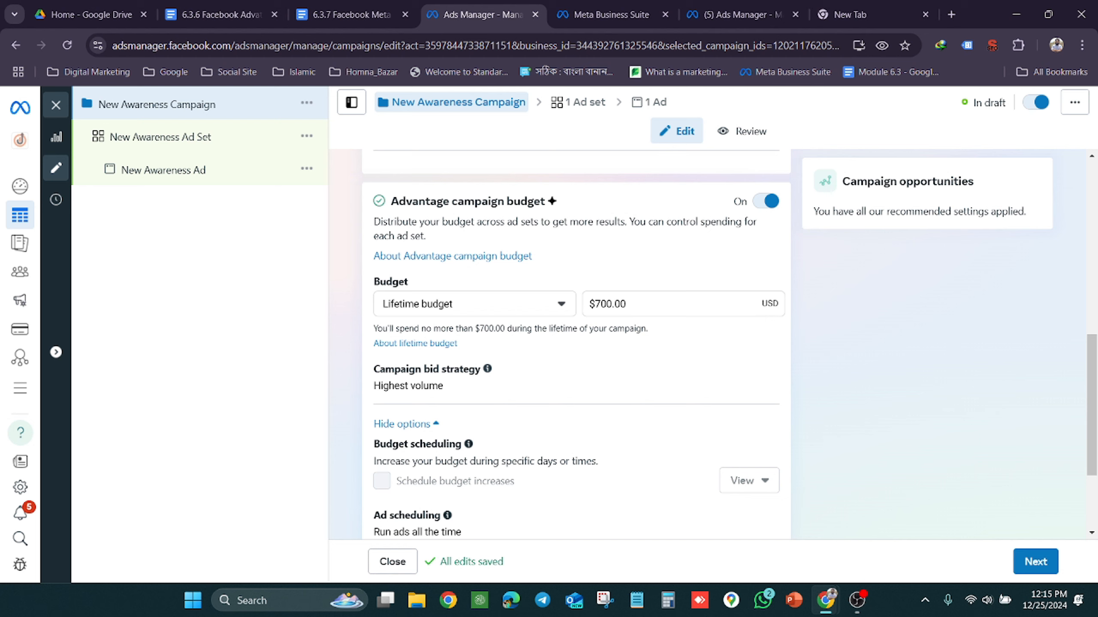
pyautogui.click(627, 304)
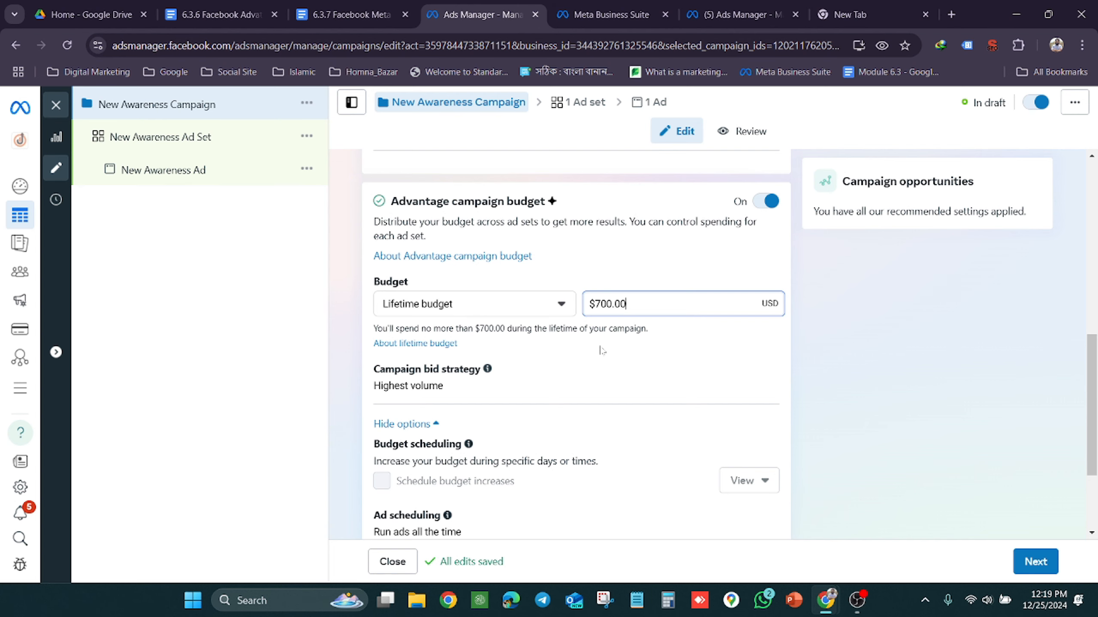
pyautogui.scroll(-2, 601, 349)
pyautogui.scroll(-1, 601, 350)
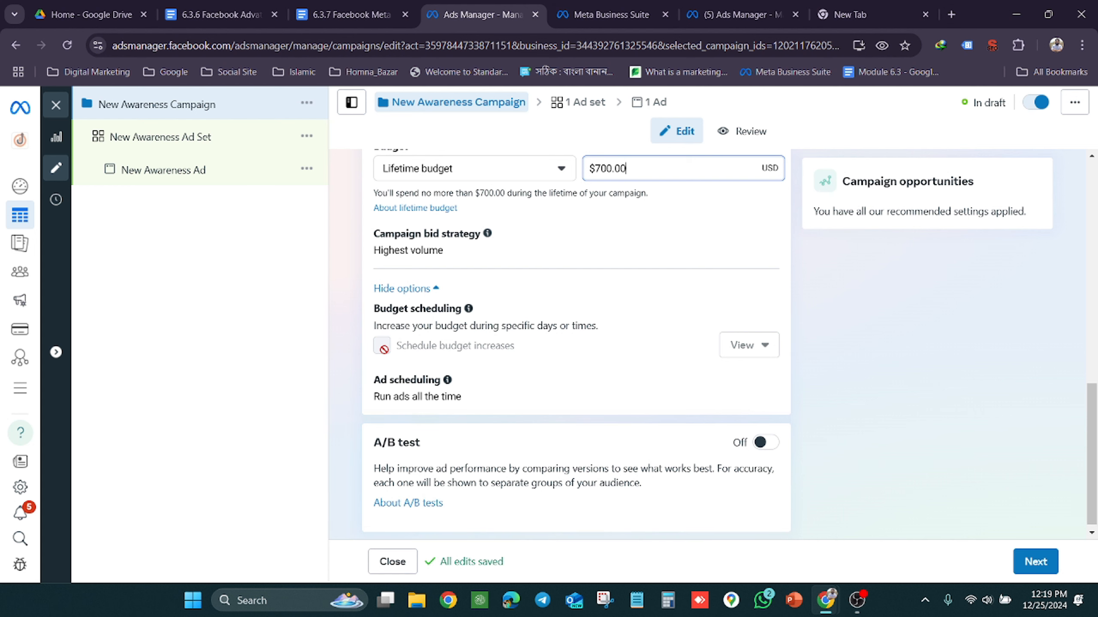
pyautogui.scroll(2, 644, 241)
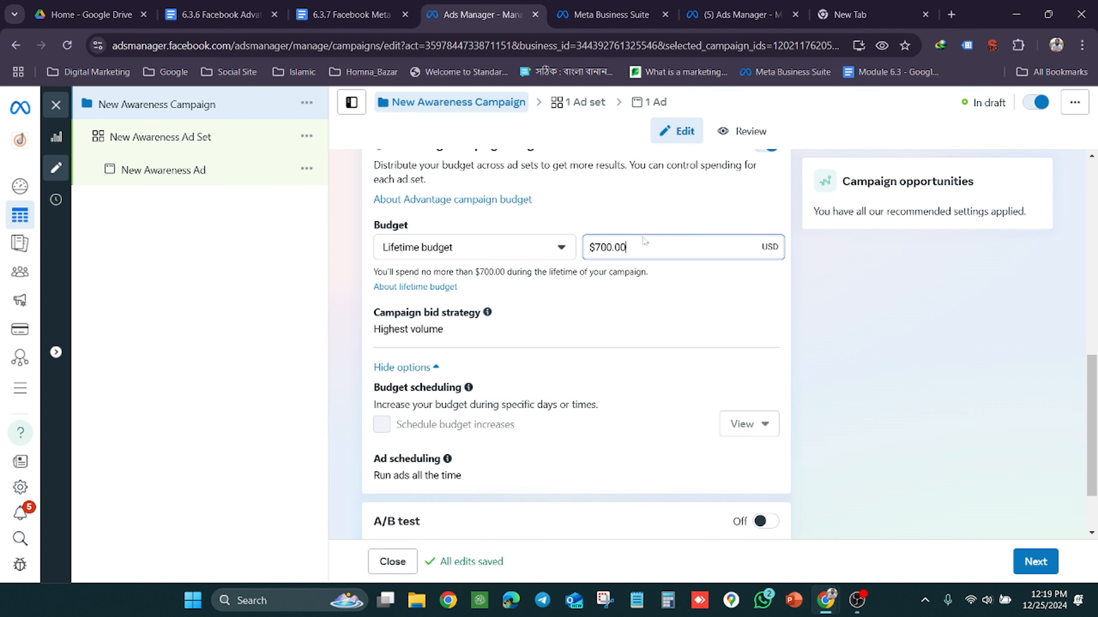
pyautogui.scroll(-2, 501, 384)
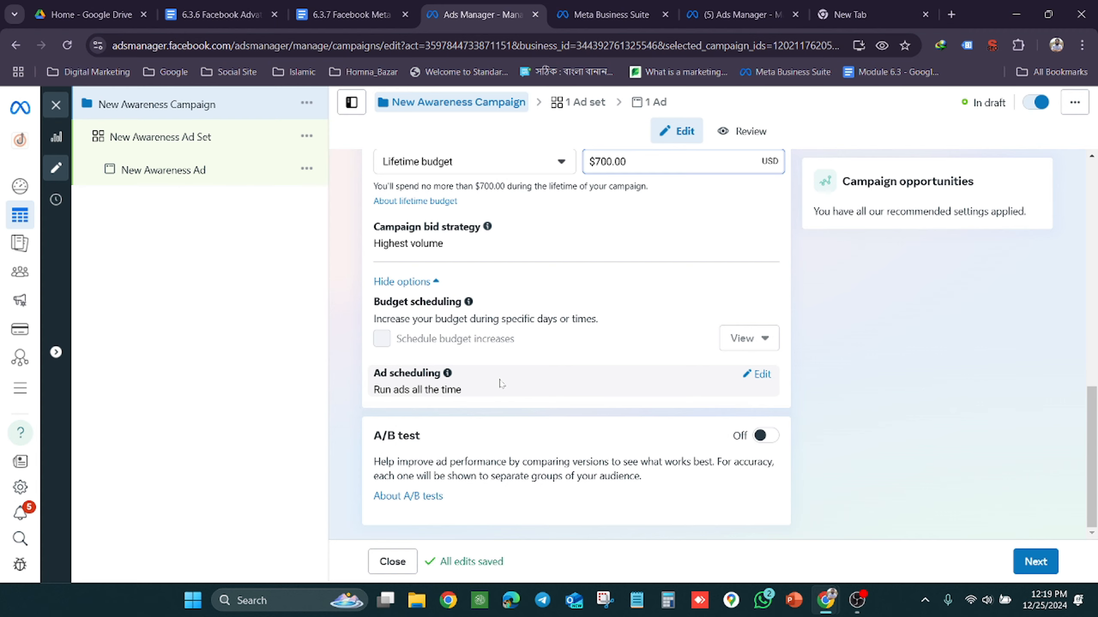
pyautogui.scroll(2, 501, 383)
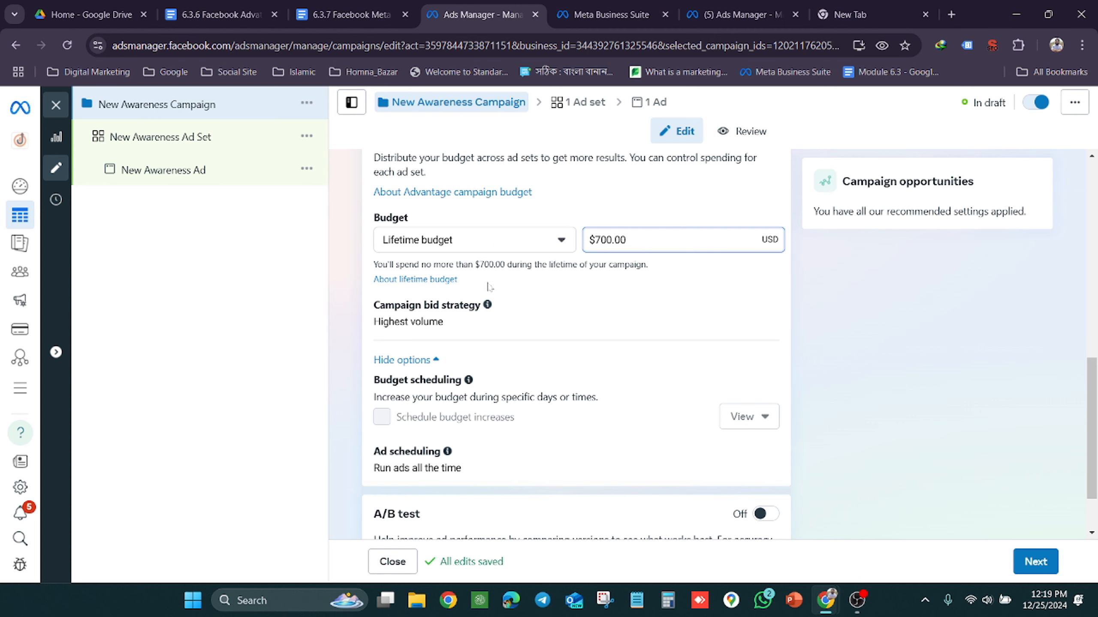
pyautogui.scroll(5, 489, 287)
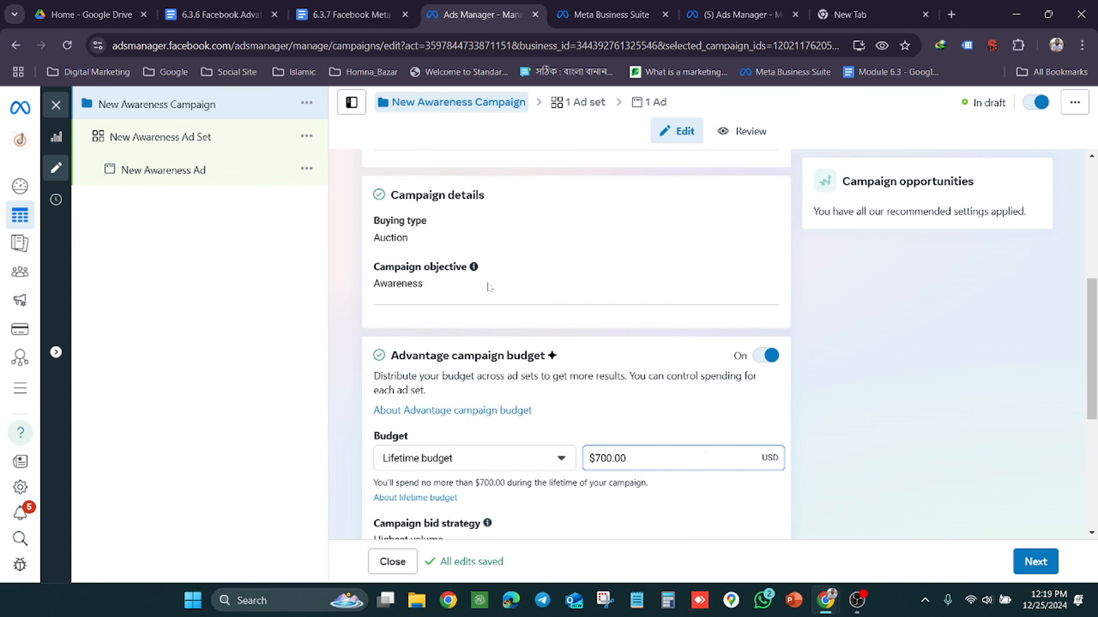
pyautogui.scroll(-5, 489, 287)
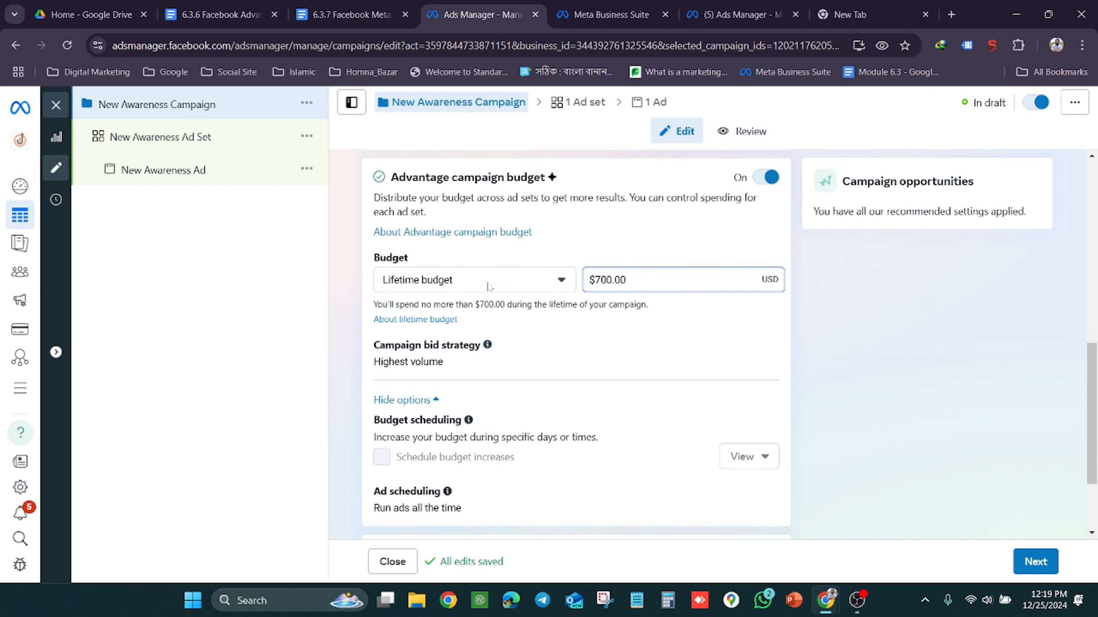
pyautogui.scroll(-1, 489, 287)
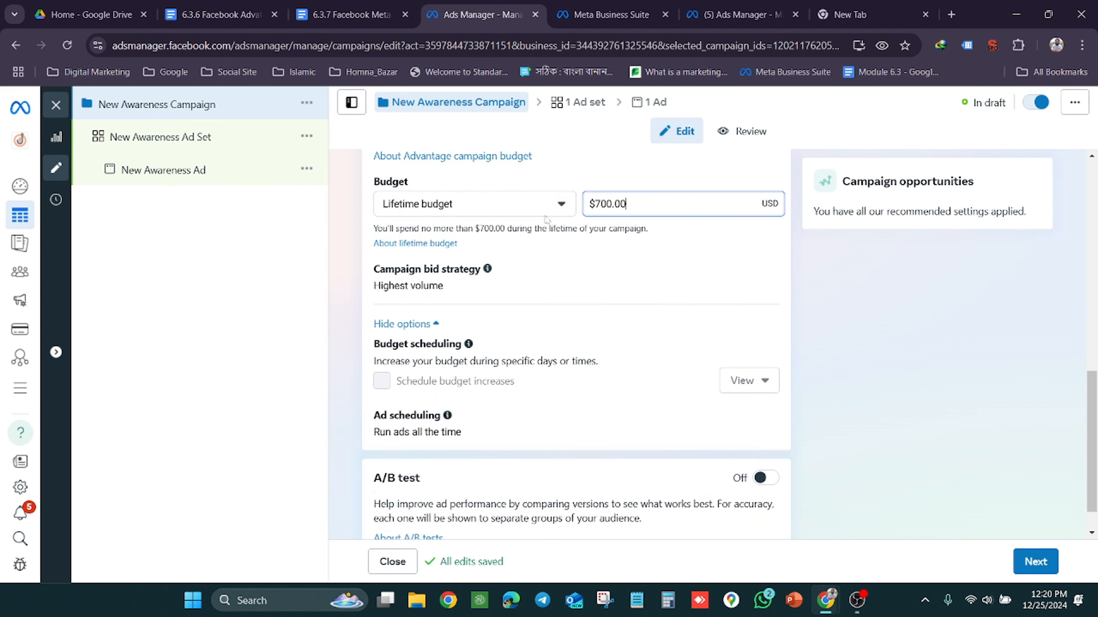
pyautogui.press('BackSpace')
pyautogui.press('BackSpace')
pyautogui.press('BackSpace')
pyautogui.press('BackSpace')
pyautogui.press('BackSpace')
pyautogui.press('BackSpace')
pyautogui.press('BackSpace')
# Switch to the 6.3.7 lesson document in Google Docs and look through its Lifetime Budget section up to the title banner
pyautogui.click(337, 9)
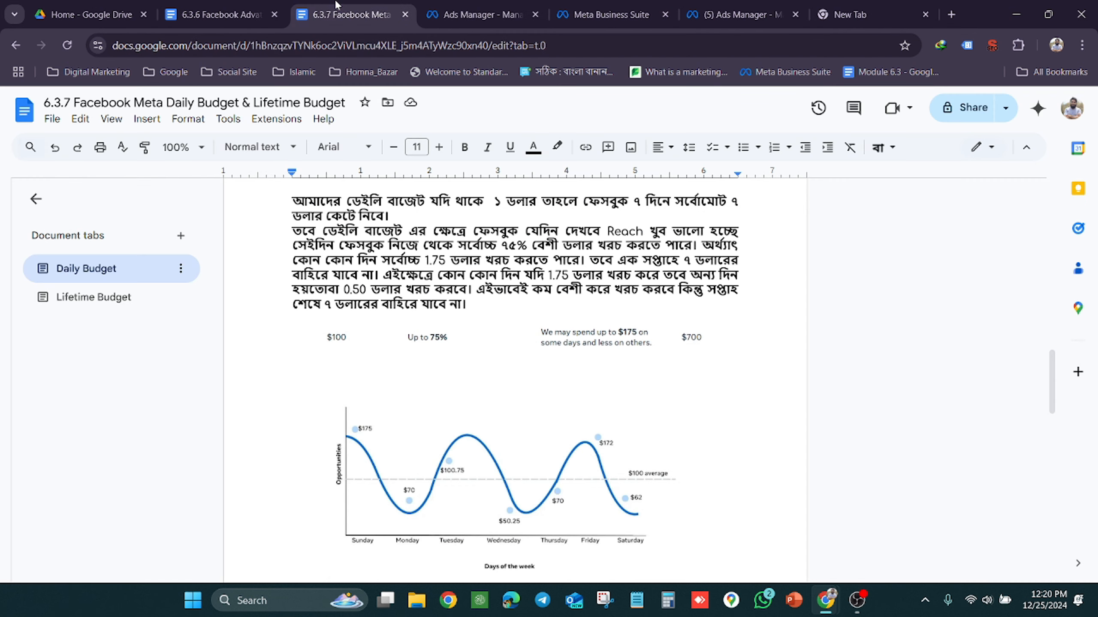
pyautogui.scroll(-15, 514, 381)
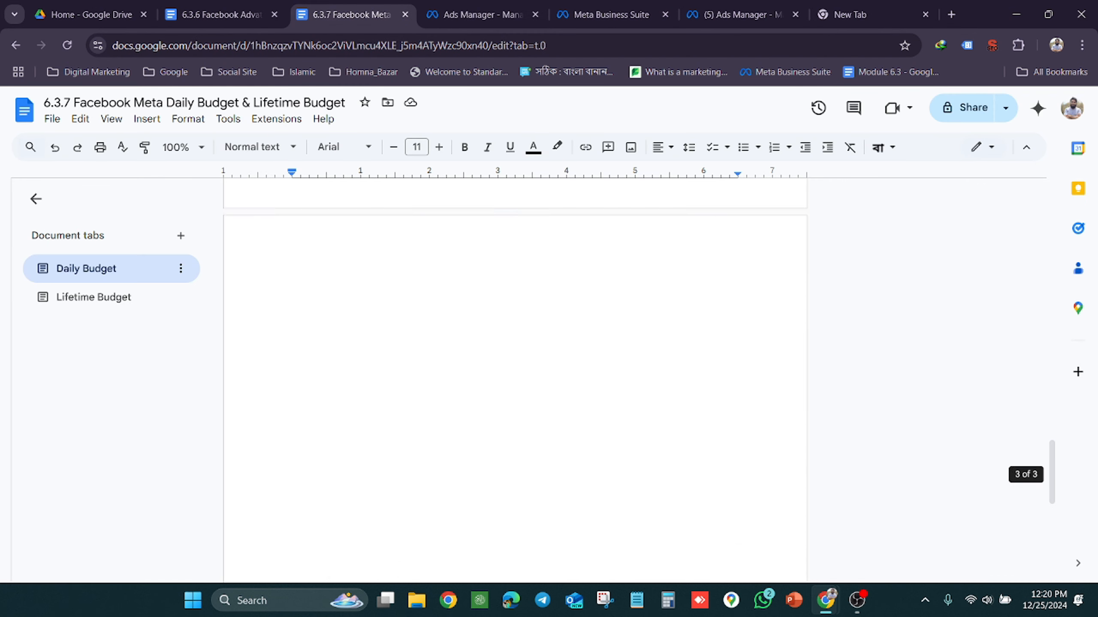
pyautogui.scroll(4, 514, 380)
pyautogui.scroll(-3, 514, 376)
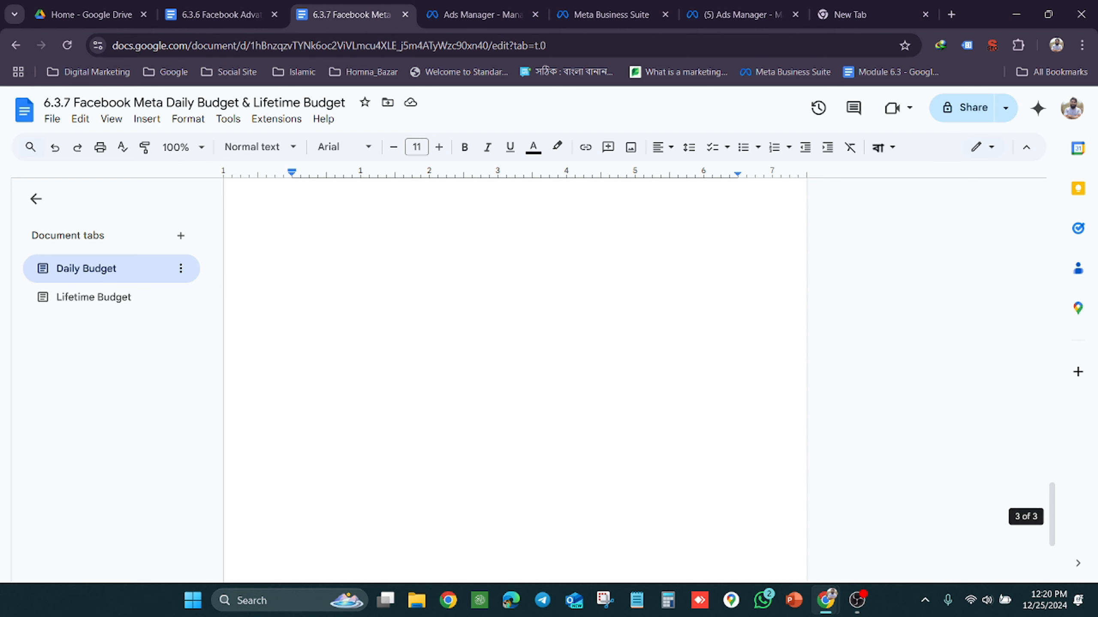
pyautogui.click(70, 307)
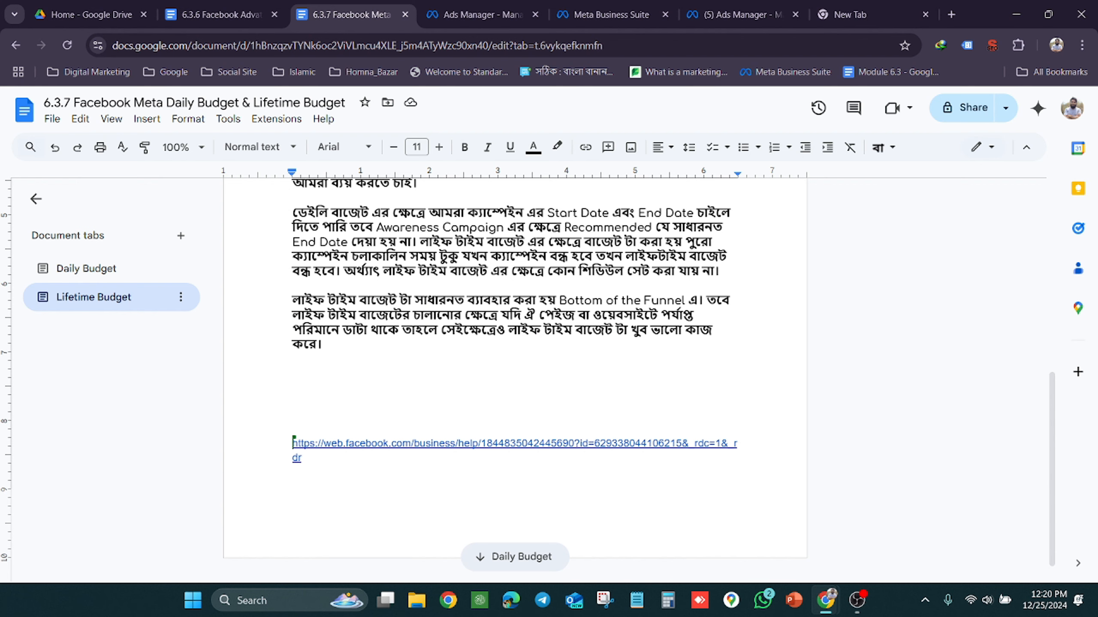
pyautogui.scroll(5, 514, 376)
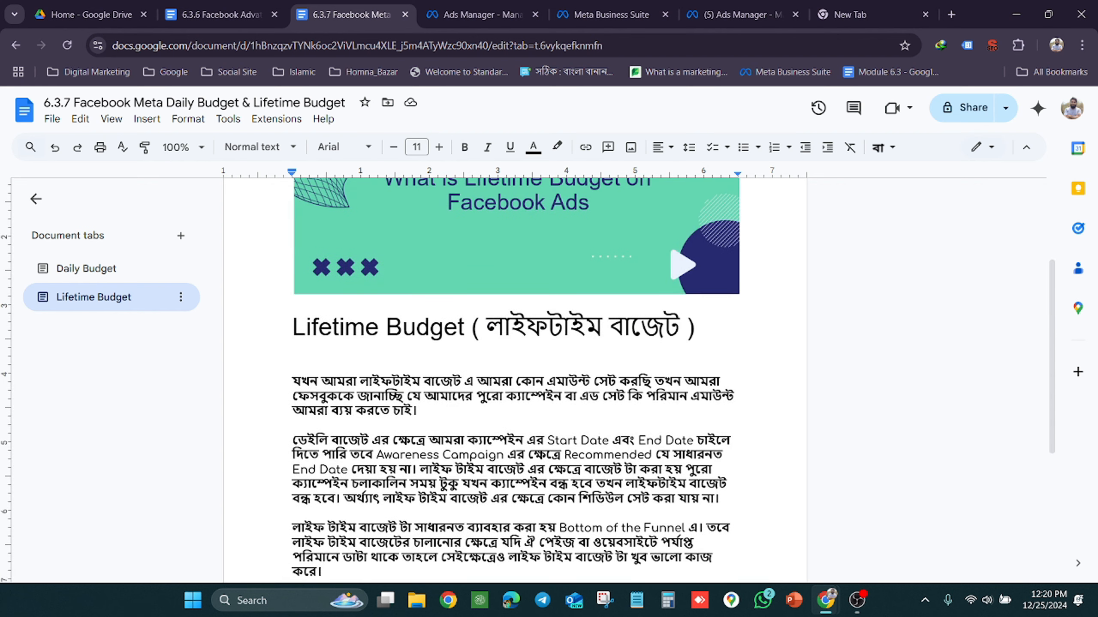
pyautogui.scroll(3, 562, 376)
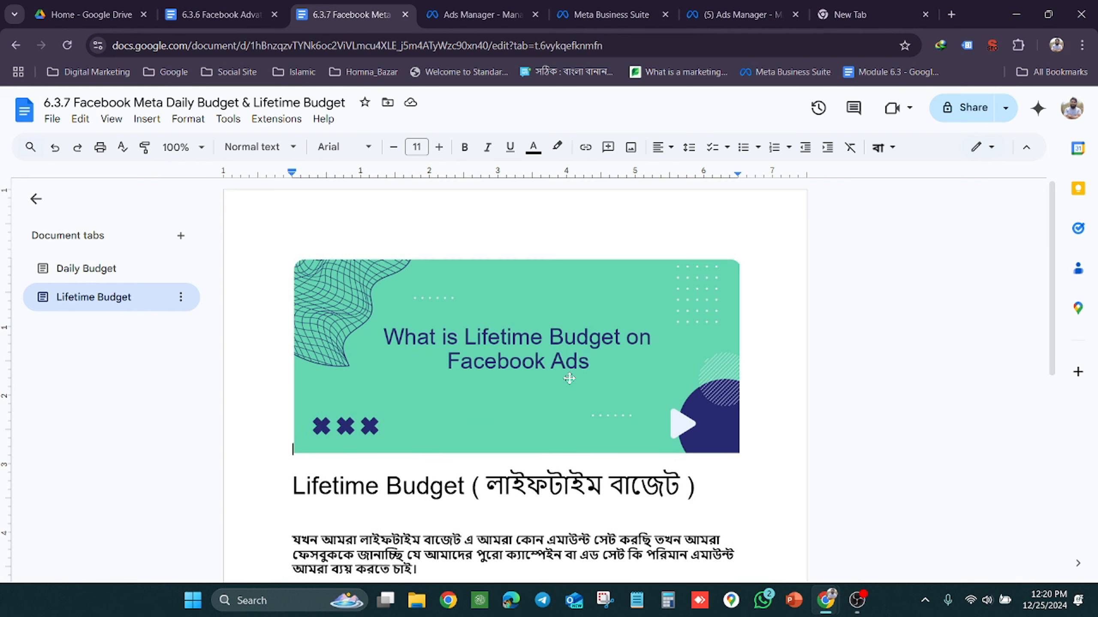
# Switch back to Ads Manager and examine the campaign bid strategy options, including Highest volume, Cost per result goal and Bid cap
pyautogui.click(481, 5)
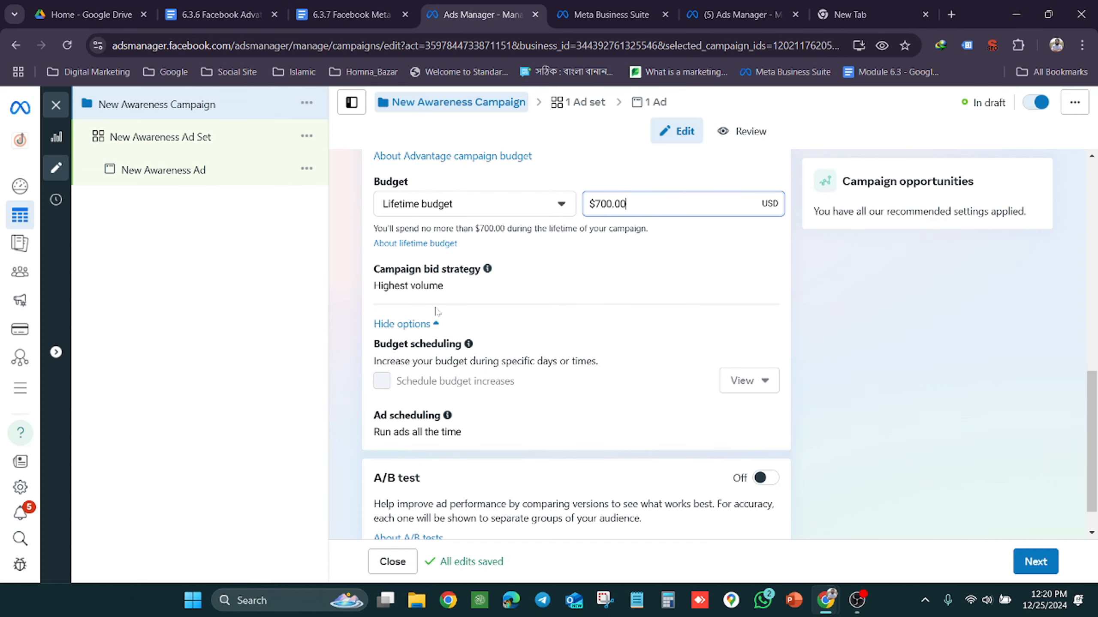
pyautogui.scroll(3, 435, 311)
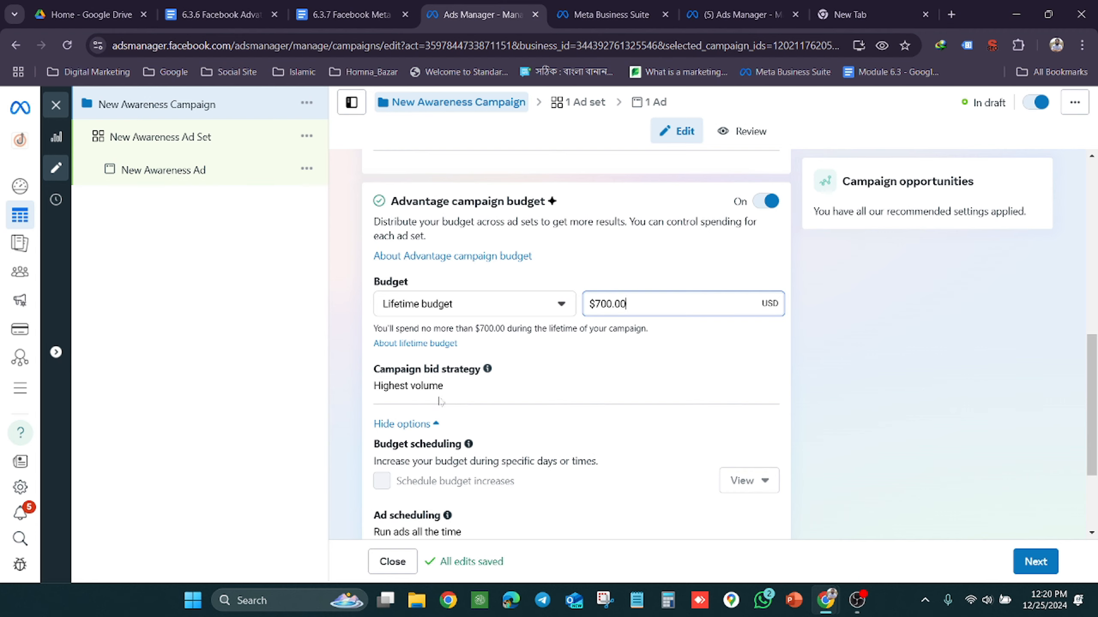
pyautogui.scroll(-3, 441, 403)
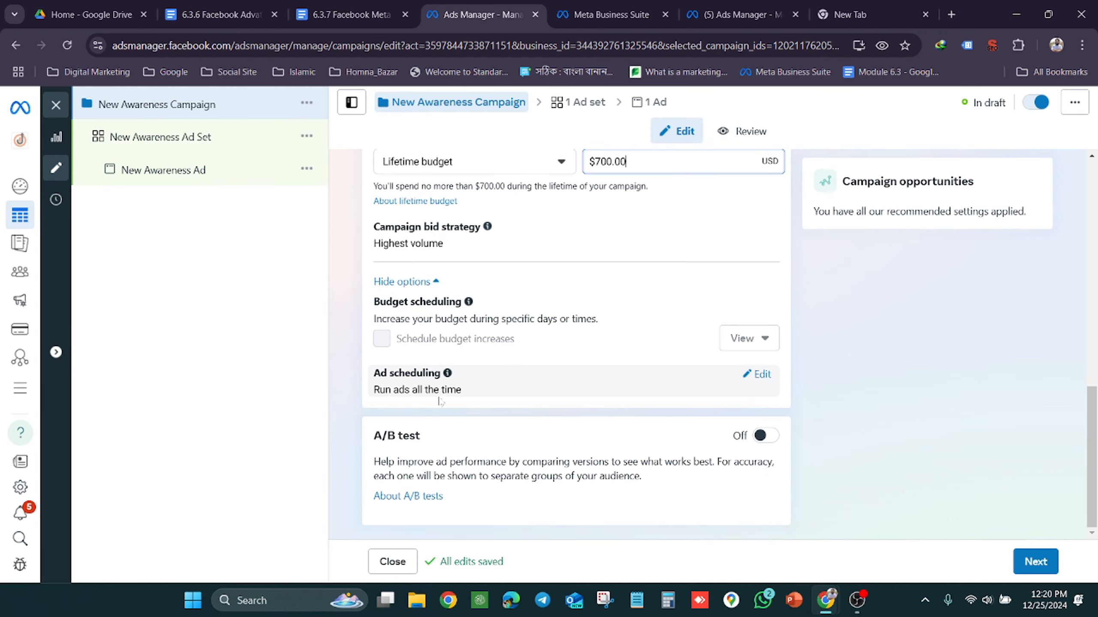
pyautogui.scroll(1, 476, 368)
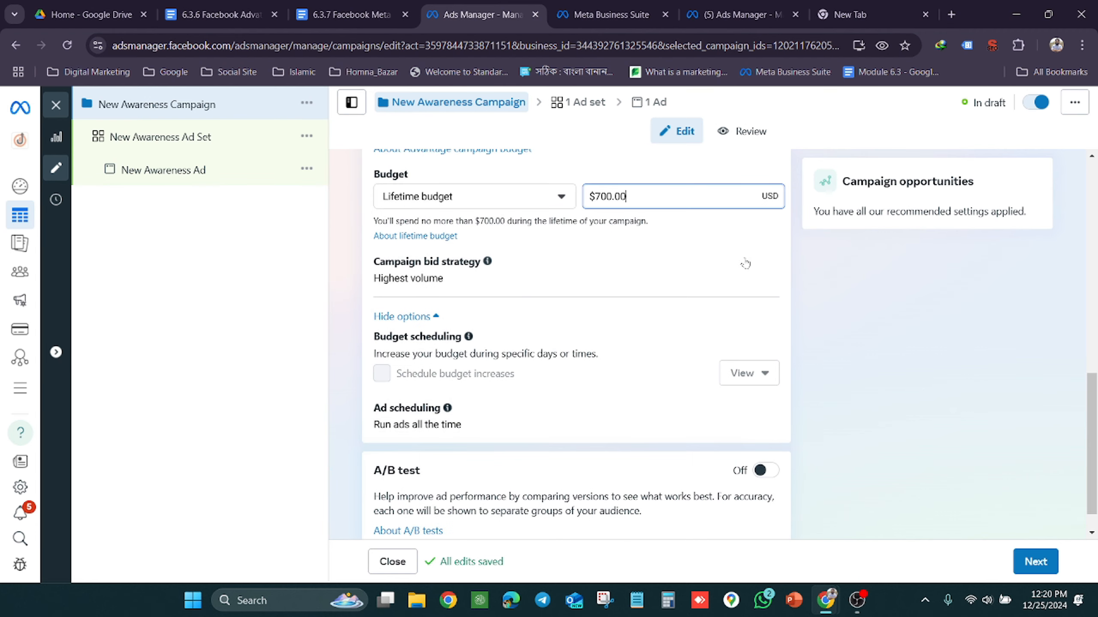
pyautogui.click(762, 263)
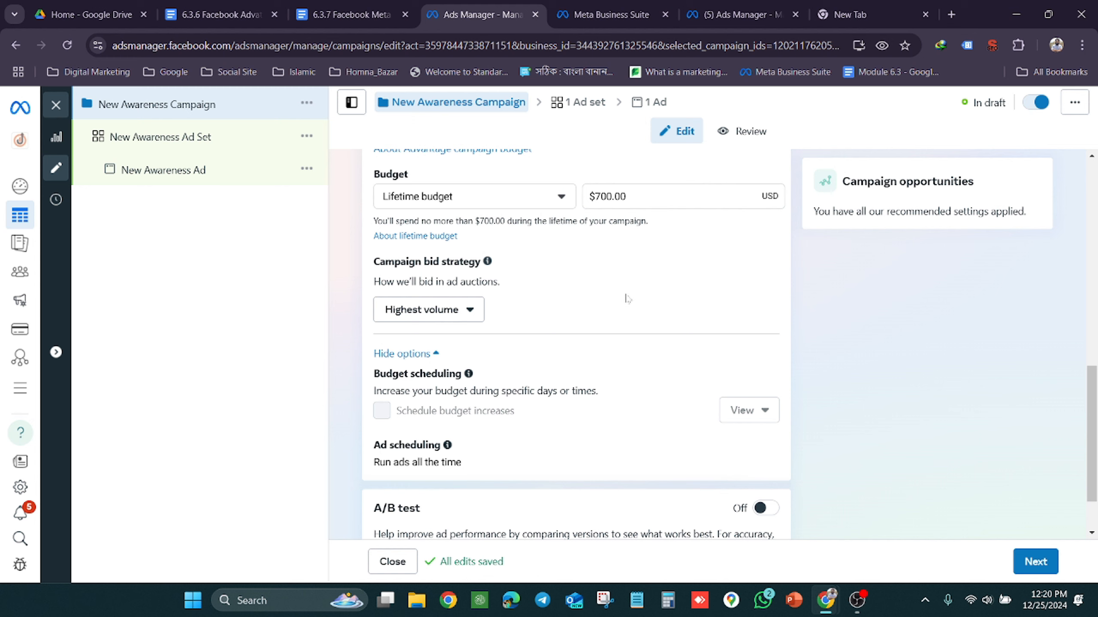
pyautogui.click(474, 315)
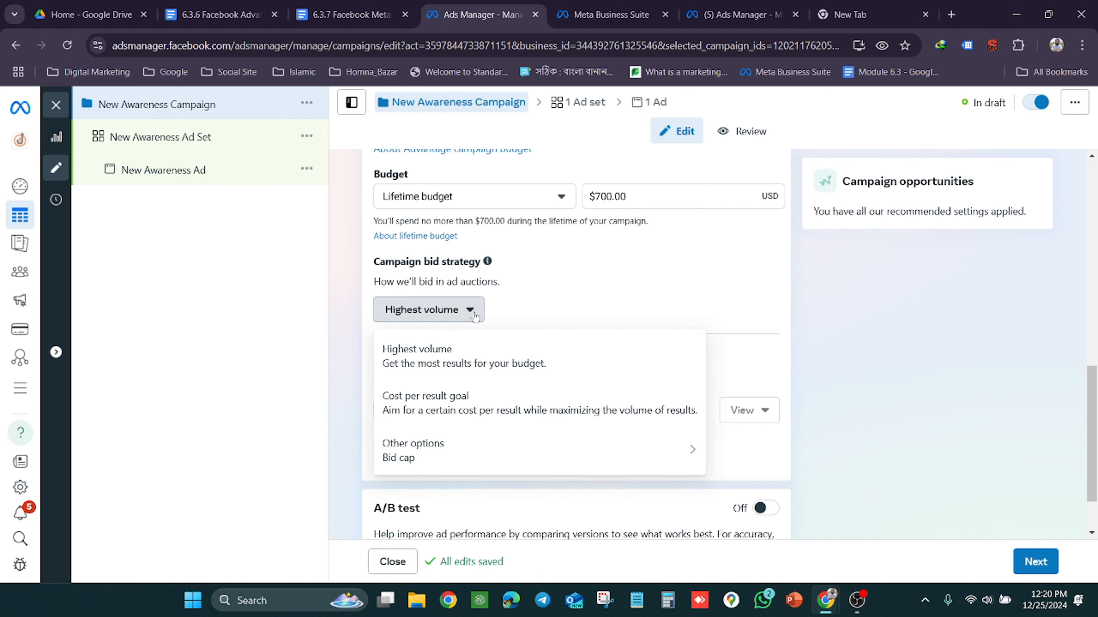
pyautogui.moveTo(452, 455)
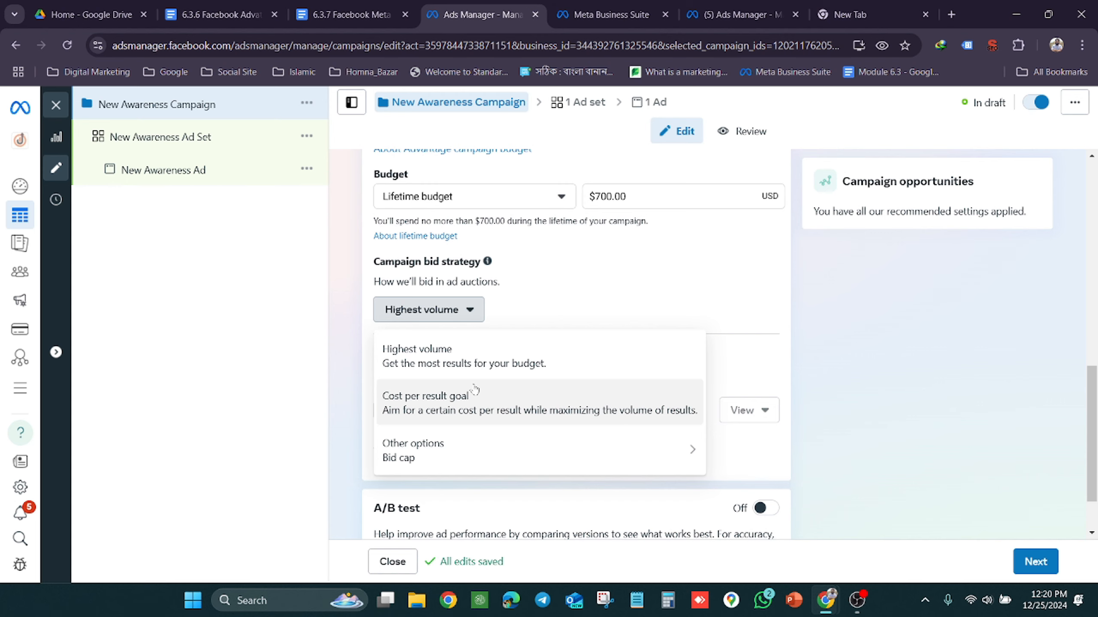
# Search Google for "roas full form in digital marketing"
pyautogui.click(867, 4)
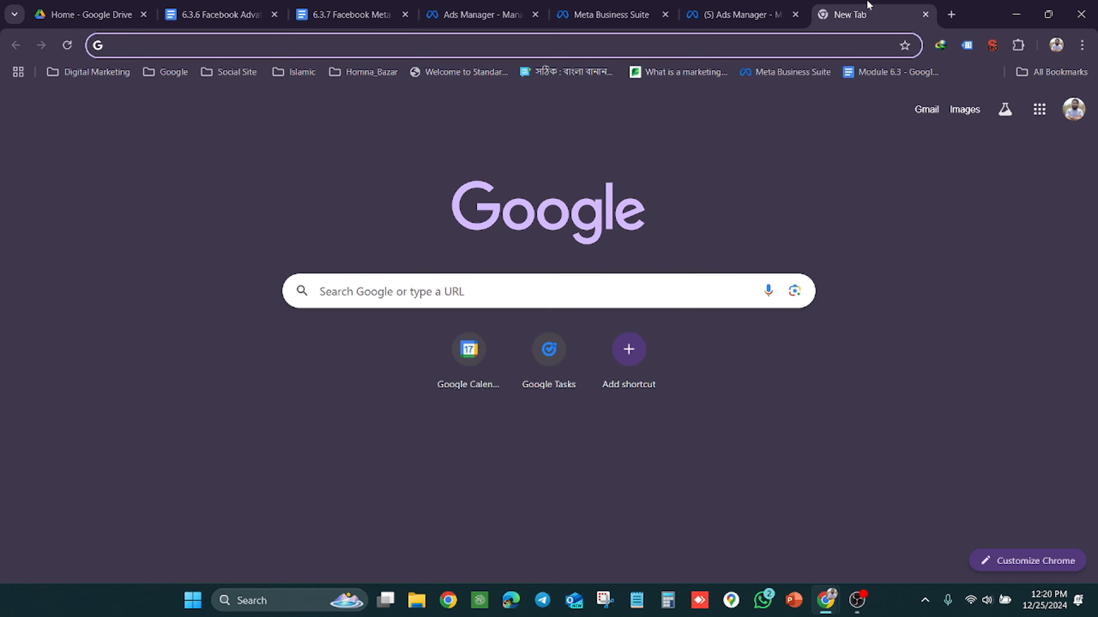
pyautogui.write('roas')
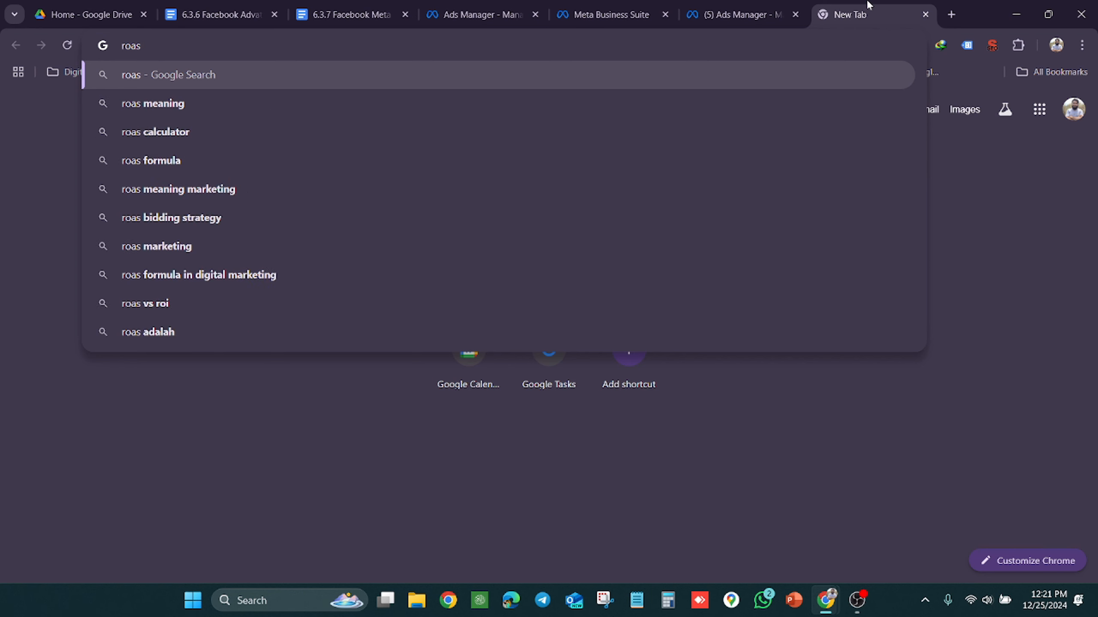
pyautogui.write(' full form')
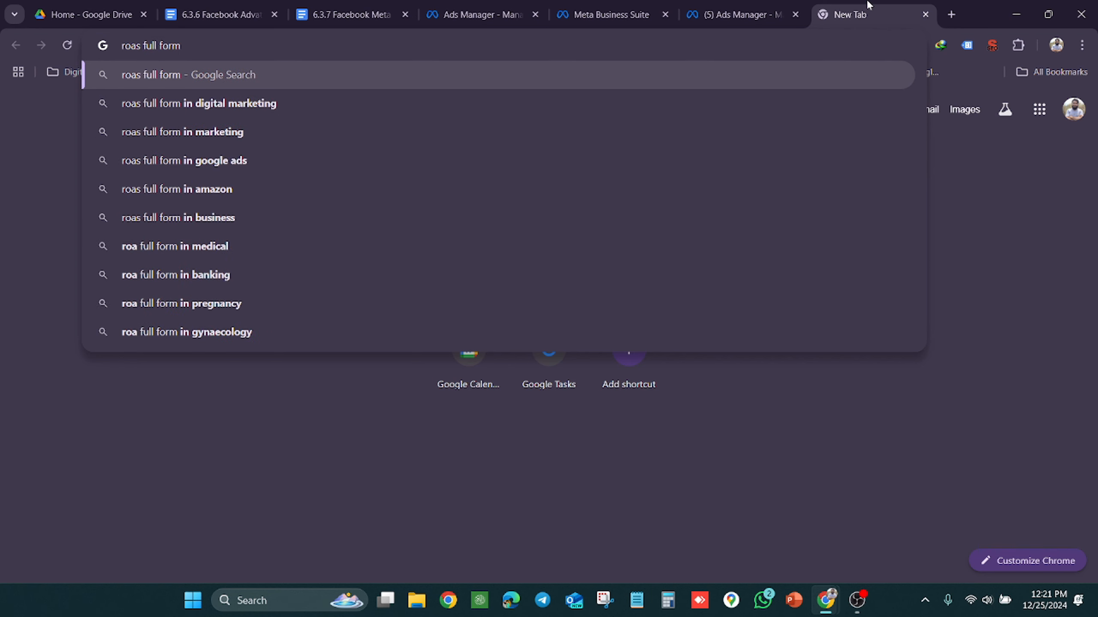
pyautogui.press('Down')
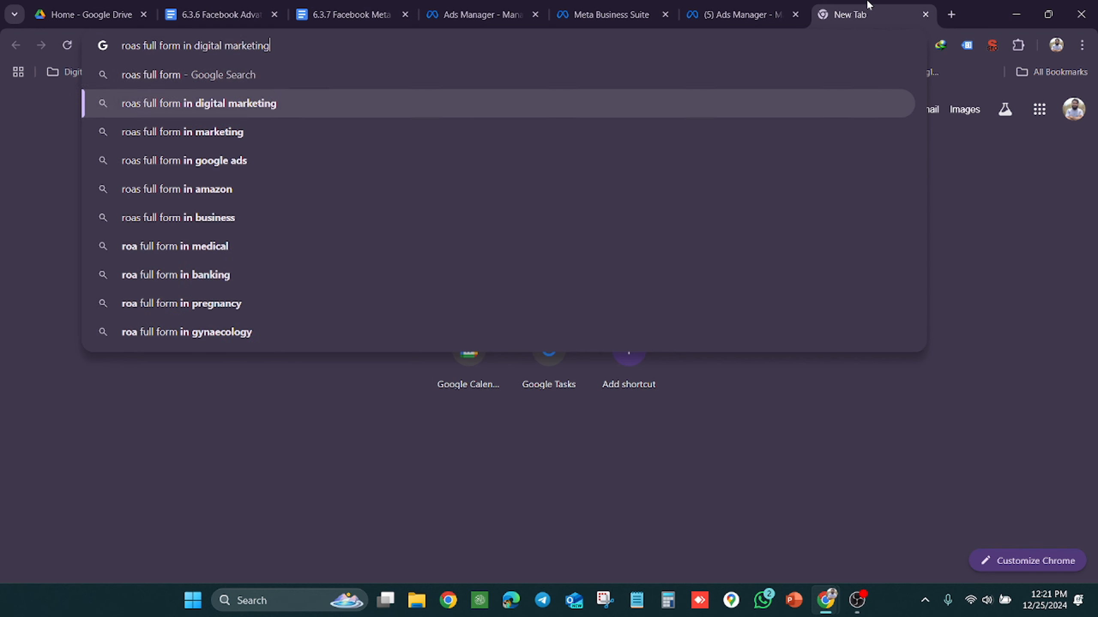
pyautogui.press('Return')
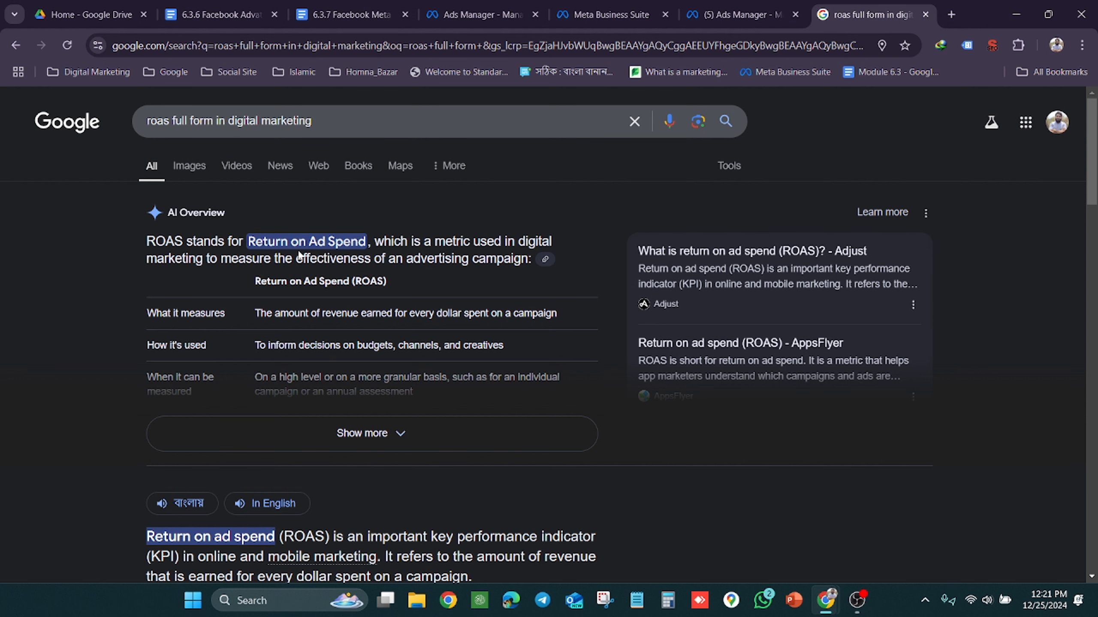
# Return to the campaign's settings in Ads Manager and review the bid strategy options again, including Bid cap, without choosing another one
pyautogui.click(753, 4)
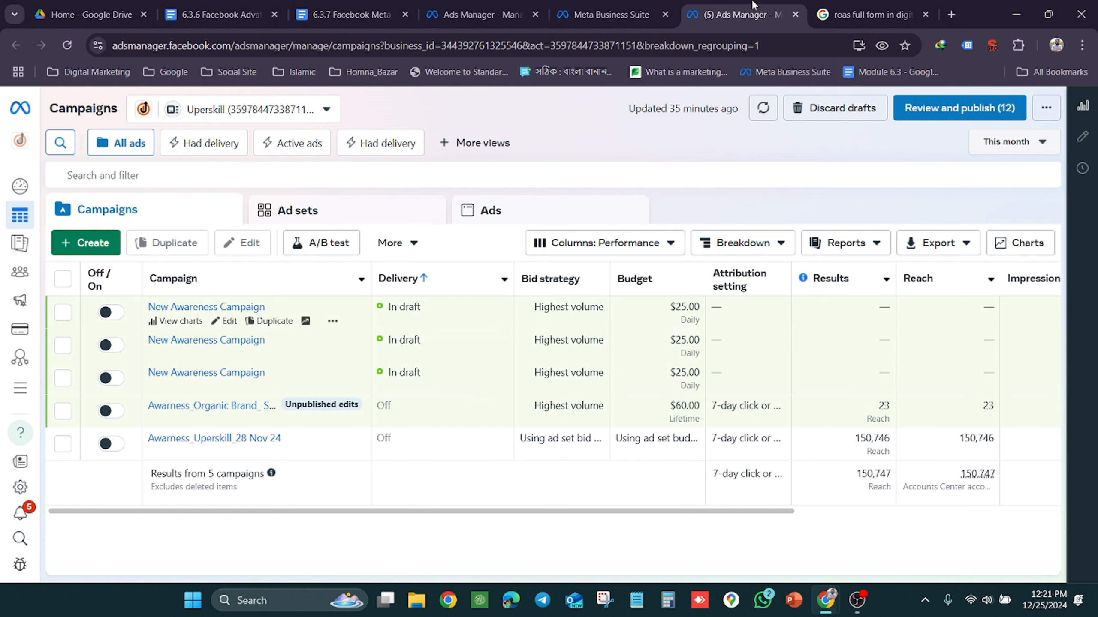
pyautogui.click(641, 5)
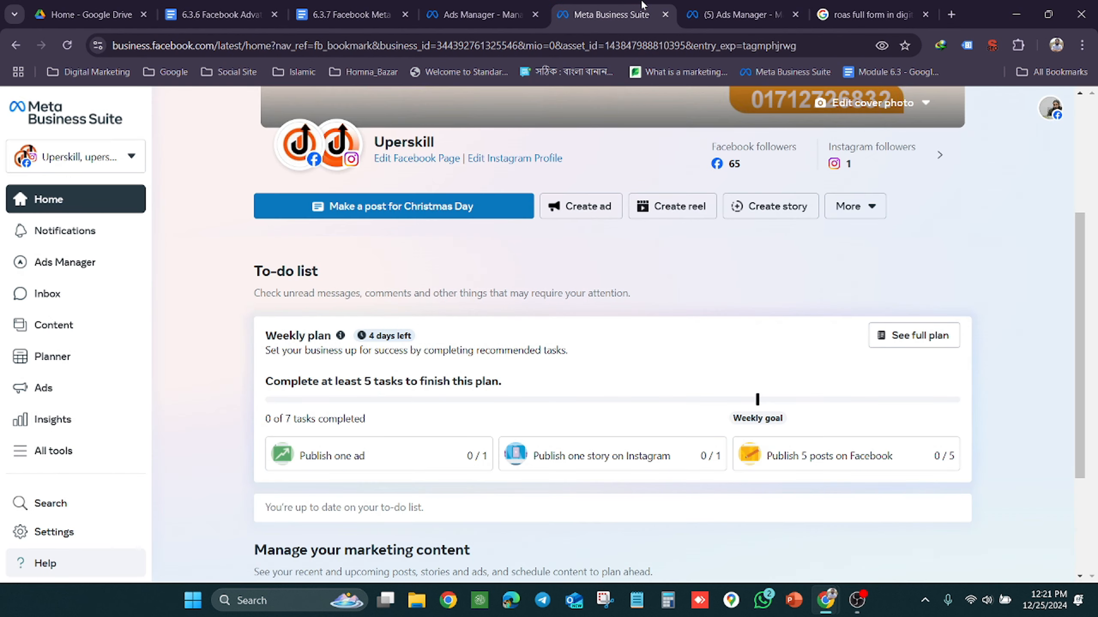
pyautogui.click(499, 5)
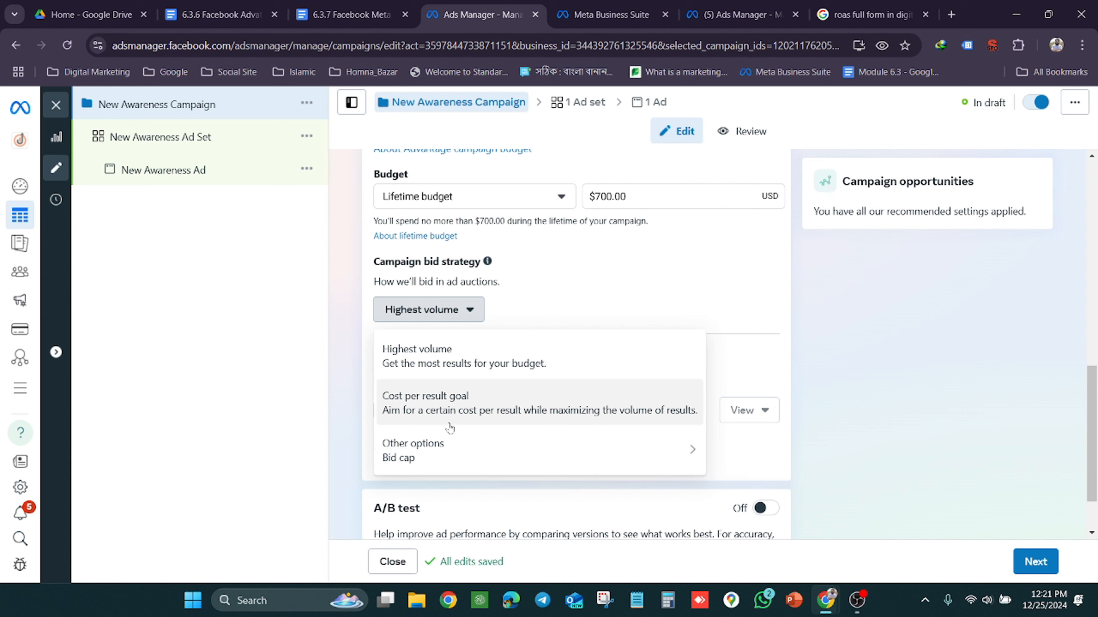
pyautogui.moveTo(476, 435)
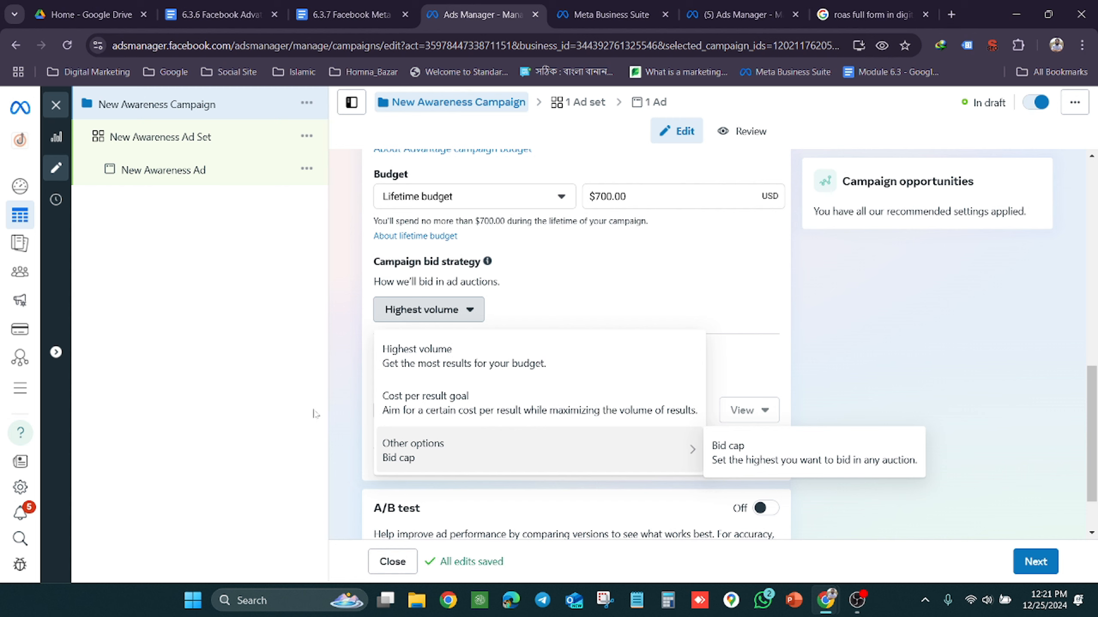
pyautogui.click(354, 404)
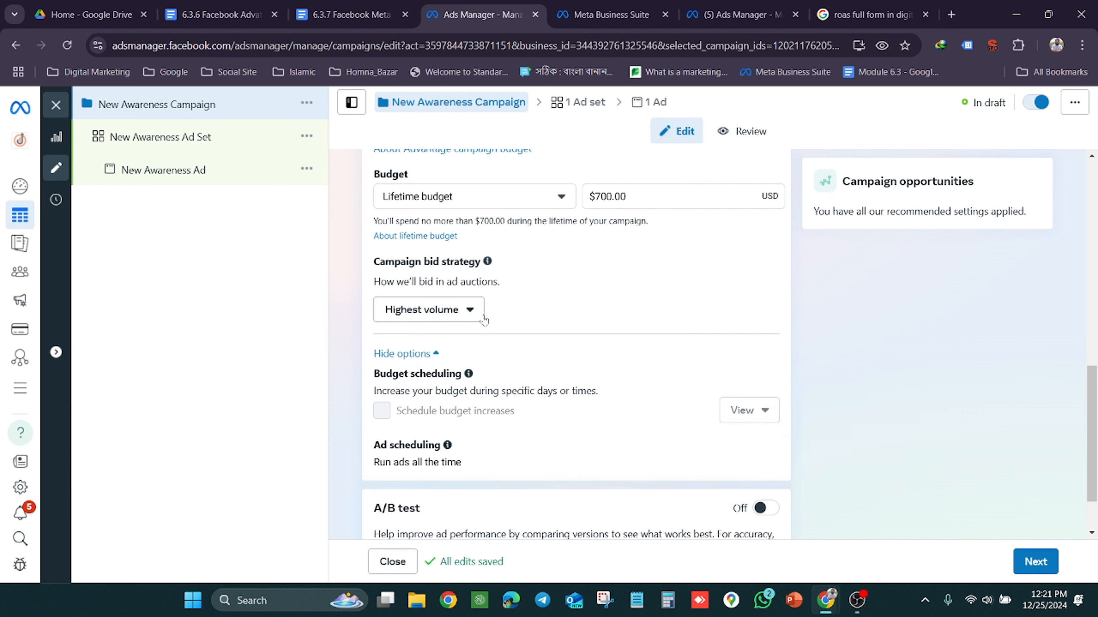
pyautogui.click(471, 310)
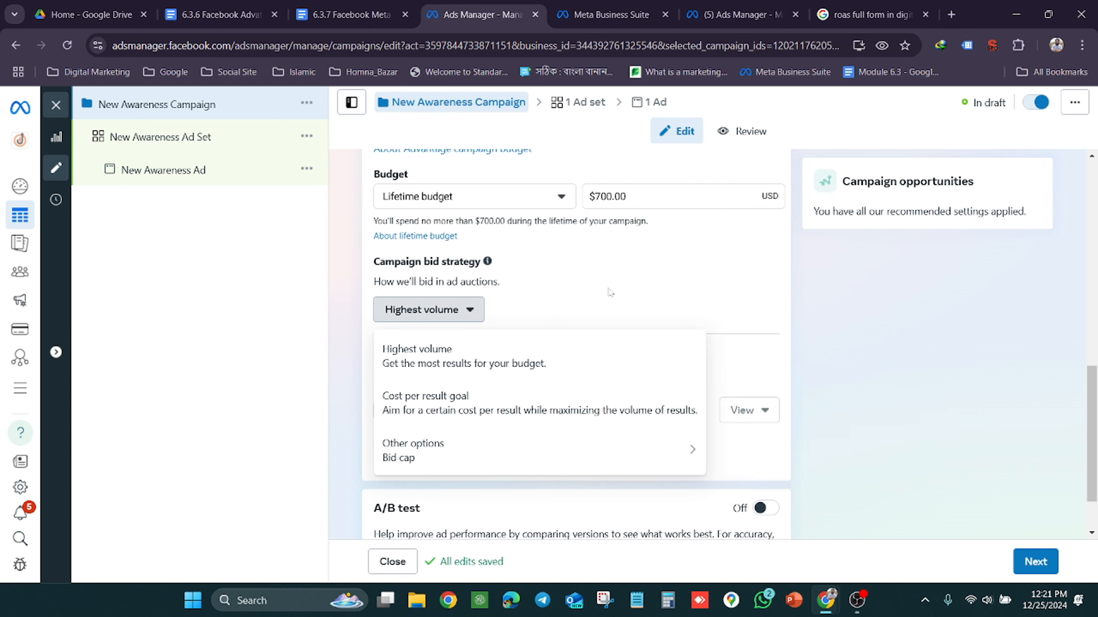
pyautogui.click(896, 349)
pyautogui.scroll(1, 575, 311)
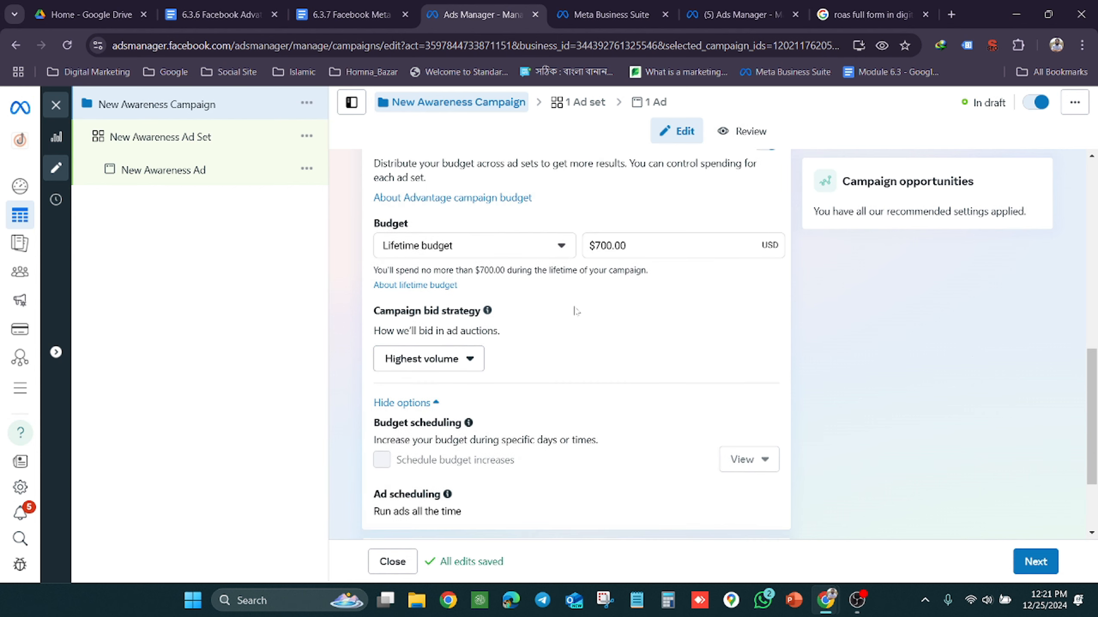
pyautogui.scroll(2, 456, 365)
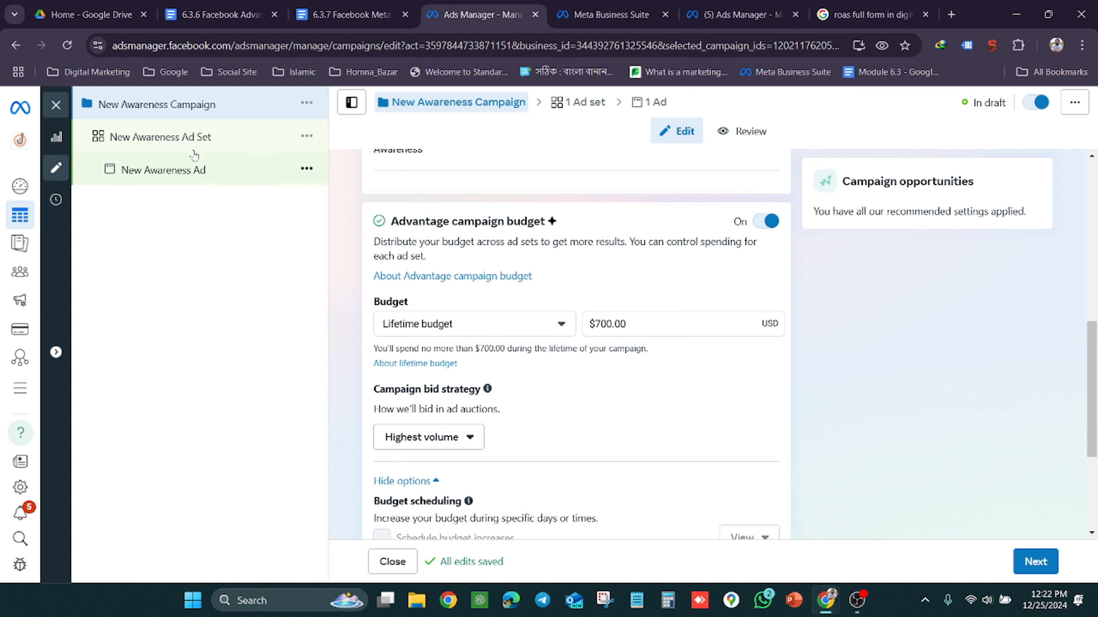
# Close the campaign editor without publishing the draft and delete the New Awareness Campaign that has the $700 lifetime budget
pyautogui.click(64, 111)
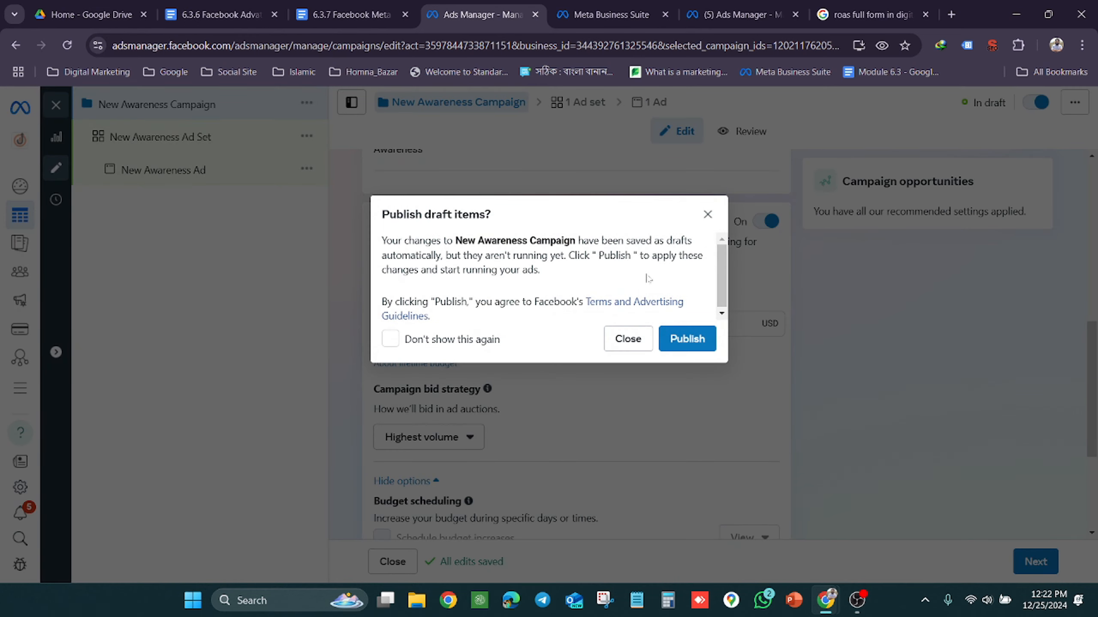
pyautogui.click(628, 340)
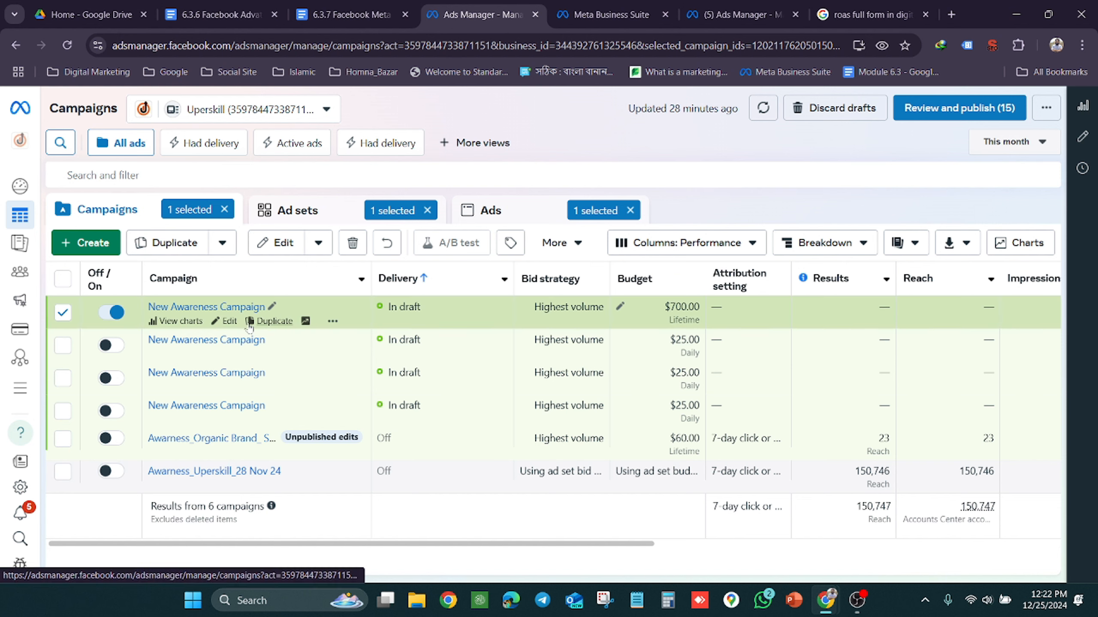
pyautogui.click(353, 245)
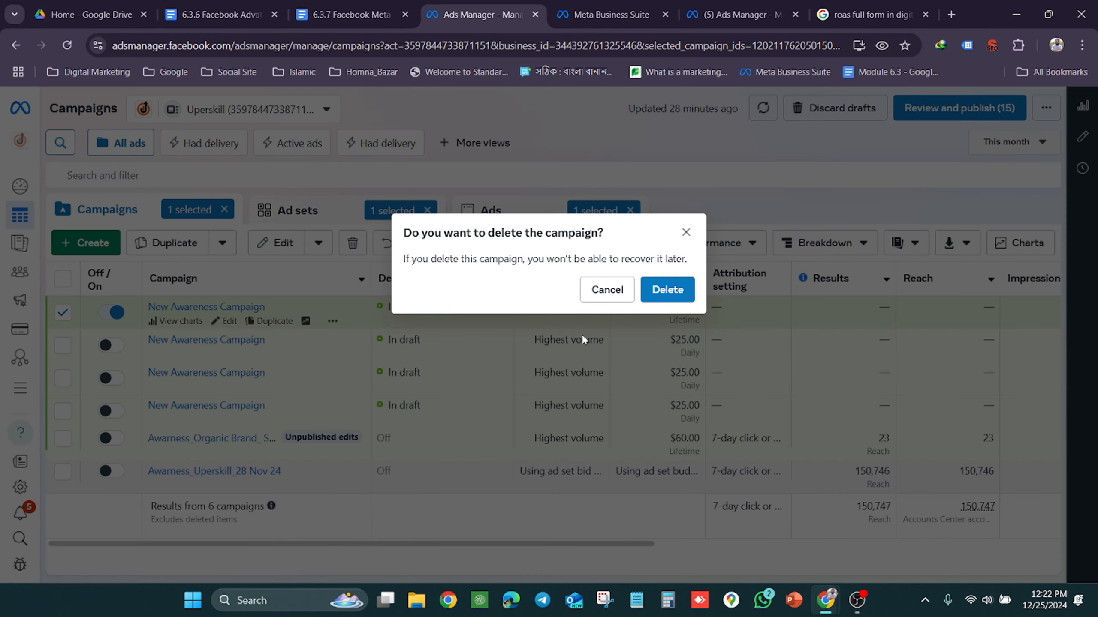
pyautogui.click(654, 298)
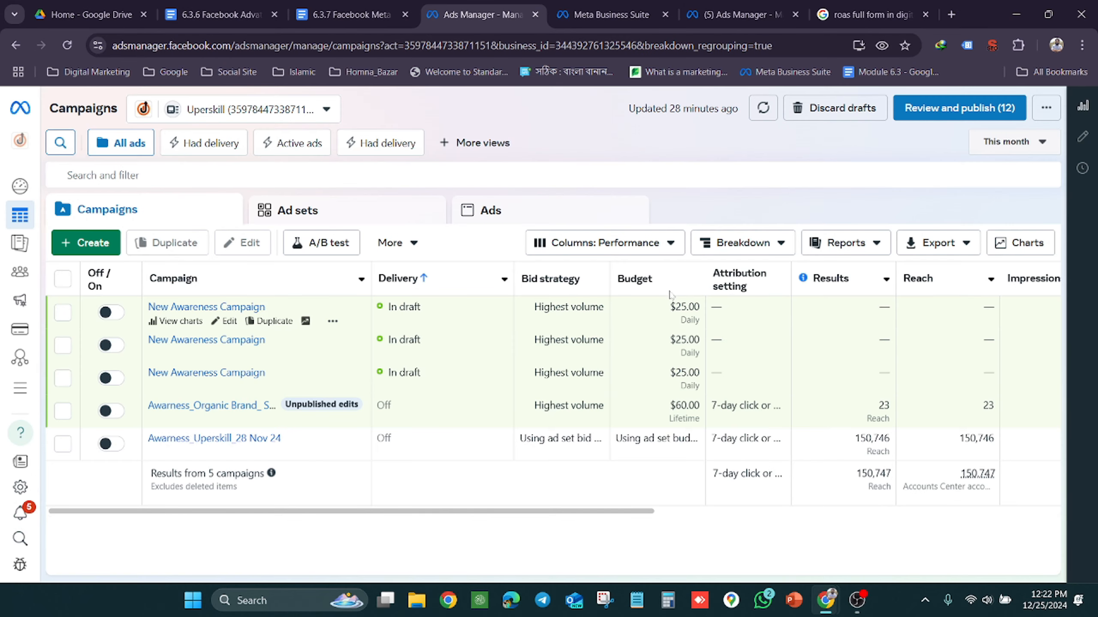